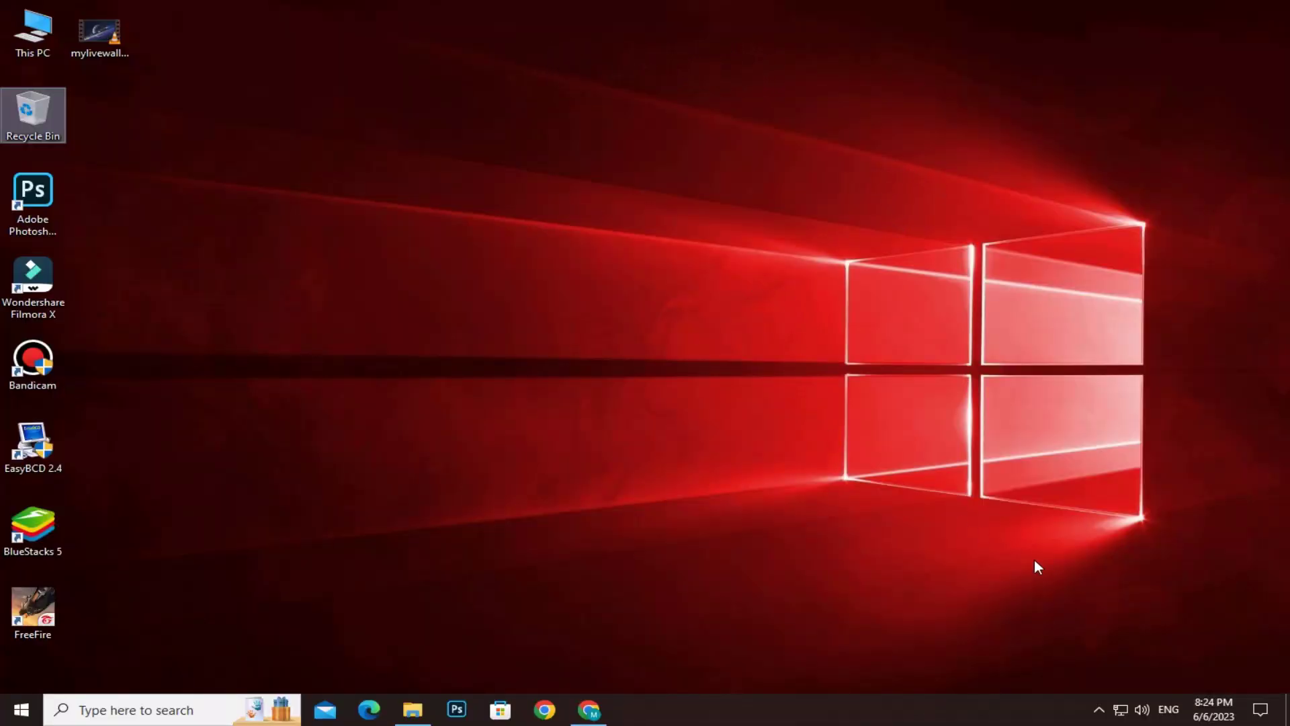
Reduce the taskbar's search box to a search icon
{"action": "right_click", "coordinate": [809, 705]}
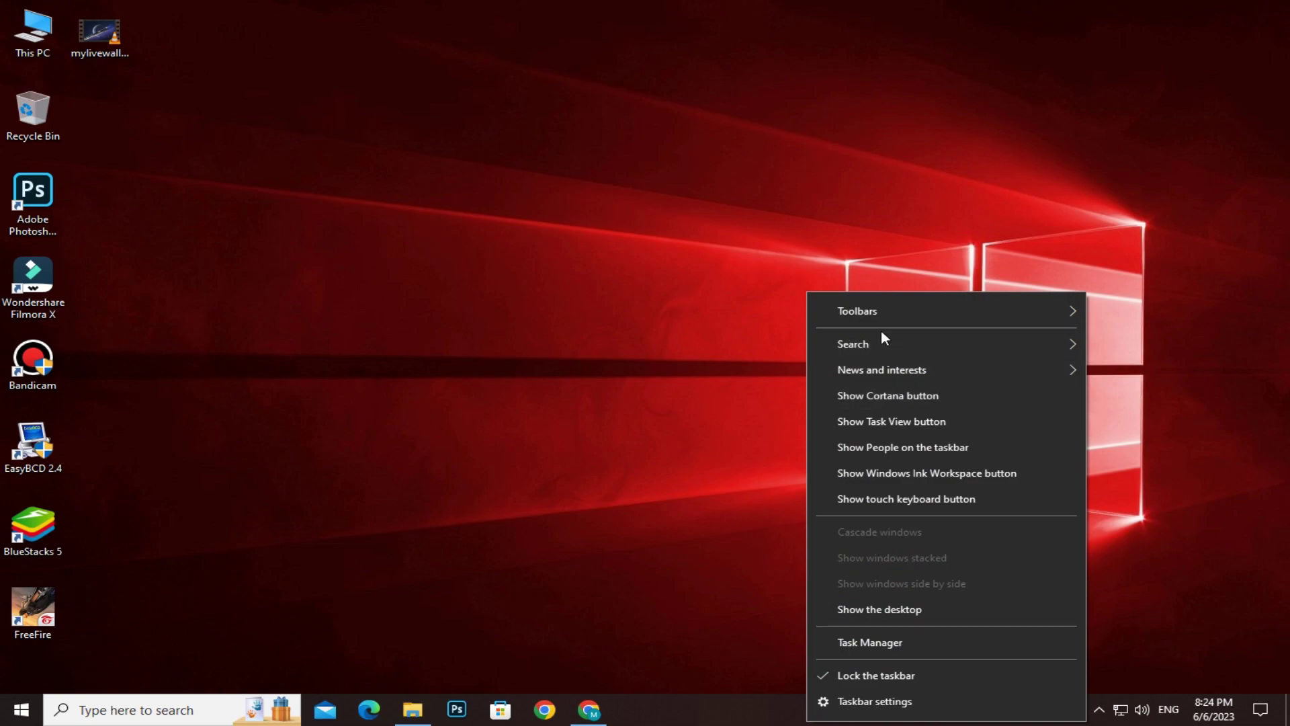
{"action": "mouse_move", "coordinate": [868, 345]}
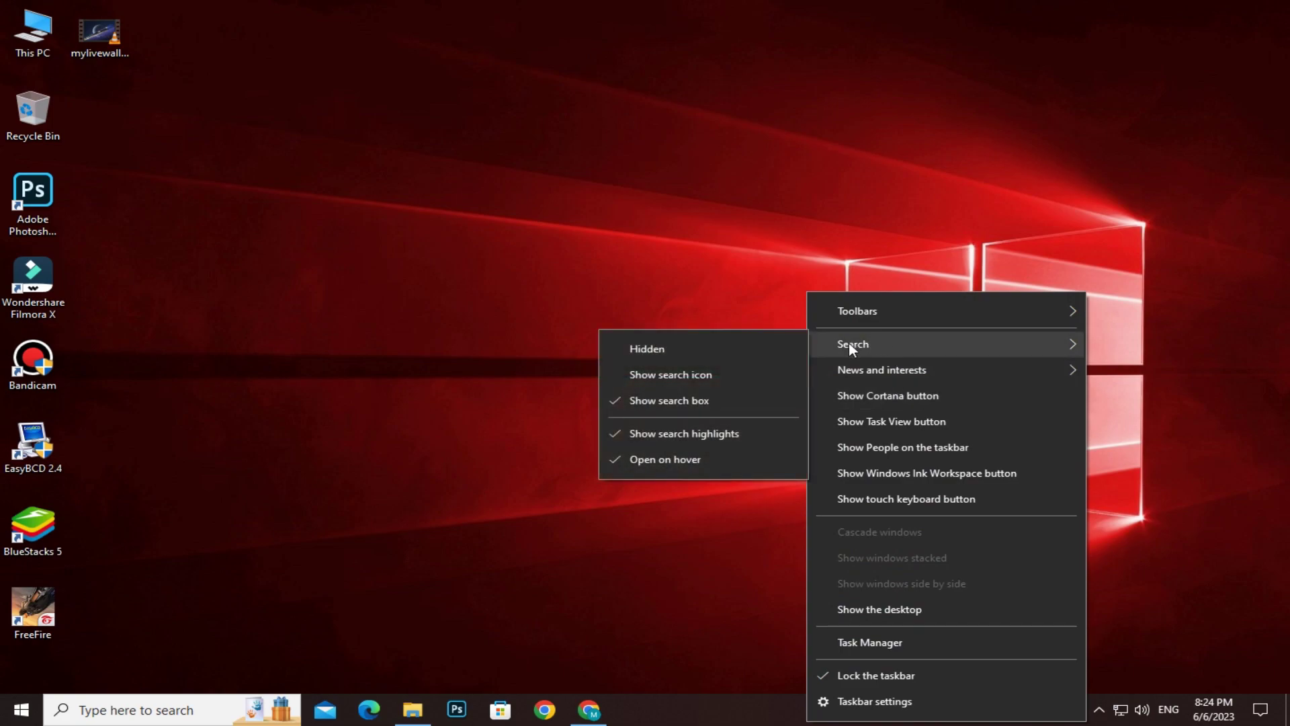
{"action": "left_click", "coordinate": [668, 375]}
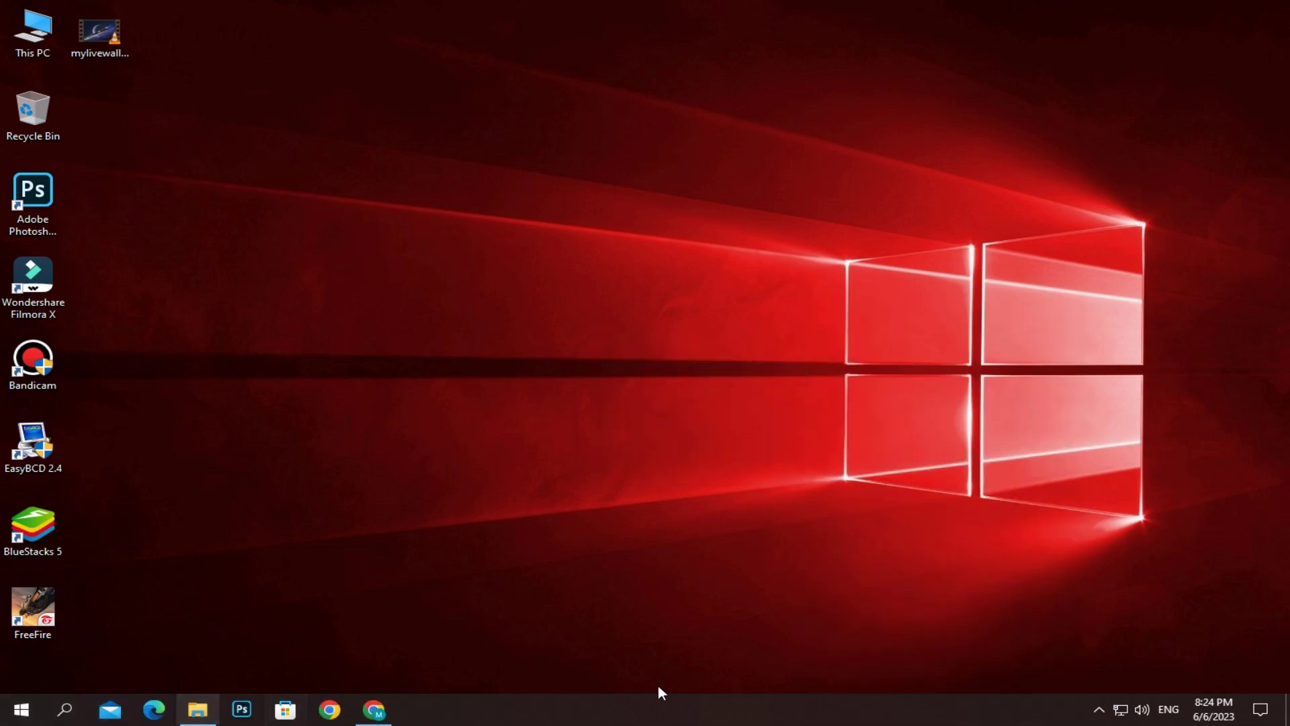
Add the Links toolbar to the taskbar
{"action": "right_click", "coordinate": [914, 714]}
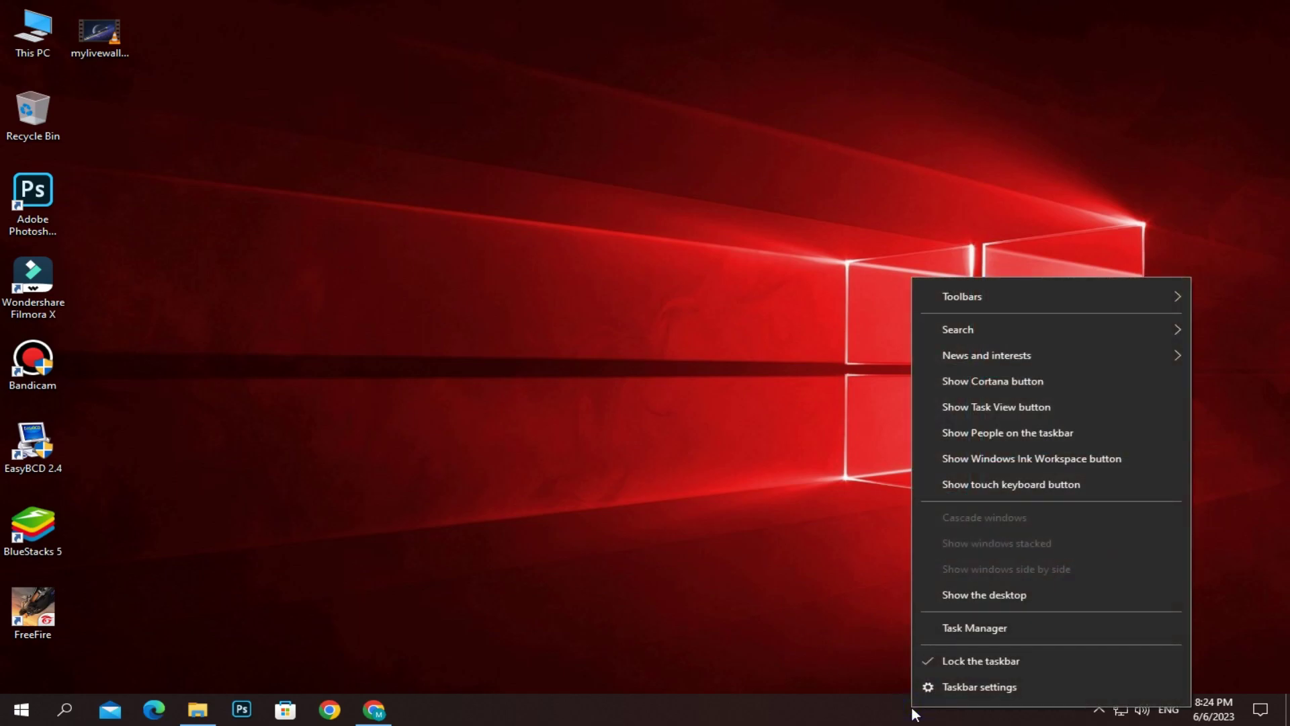
{"action": "mouse_move", "coordinate": [981, 287]}
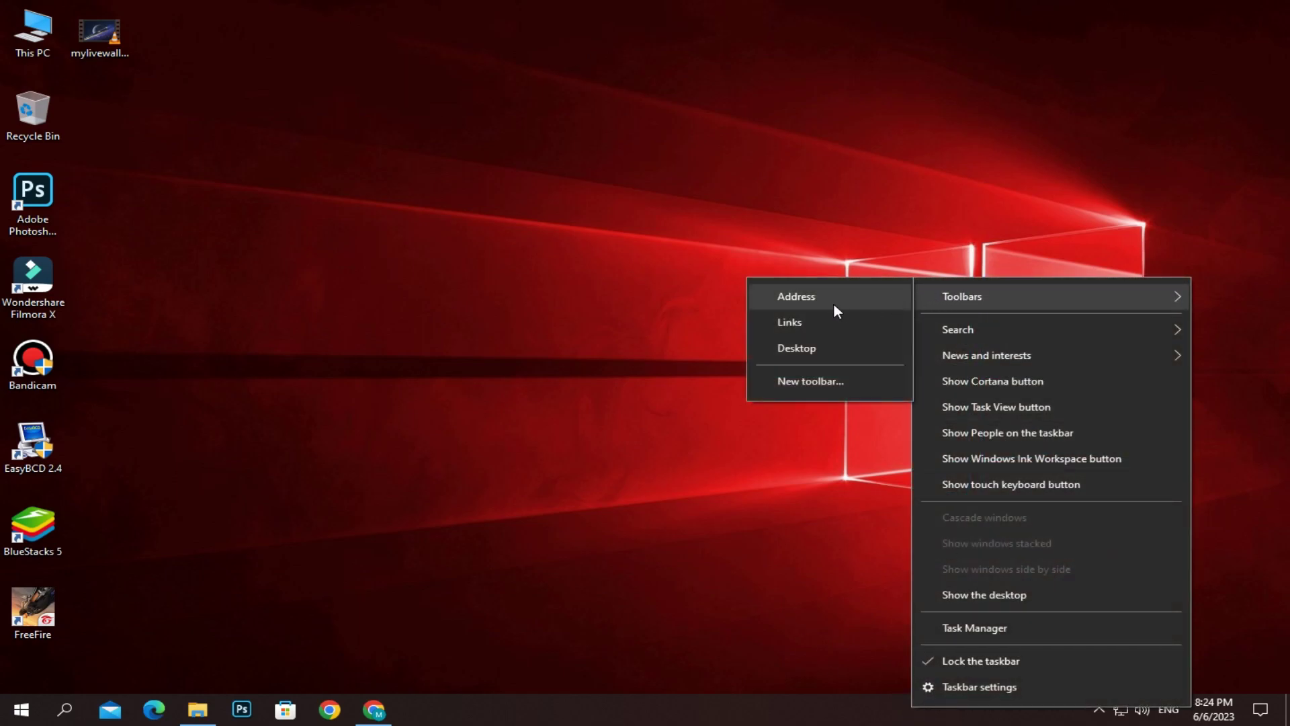
{"action": "left_click", "coordinate": [783, 323]}
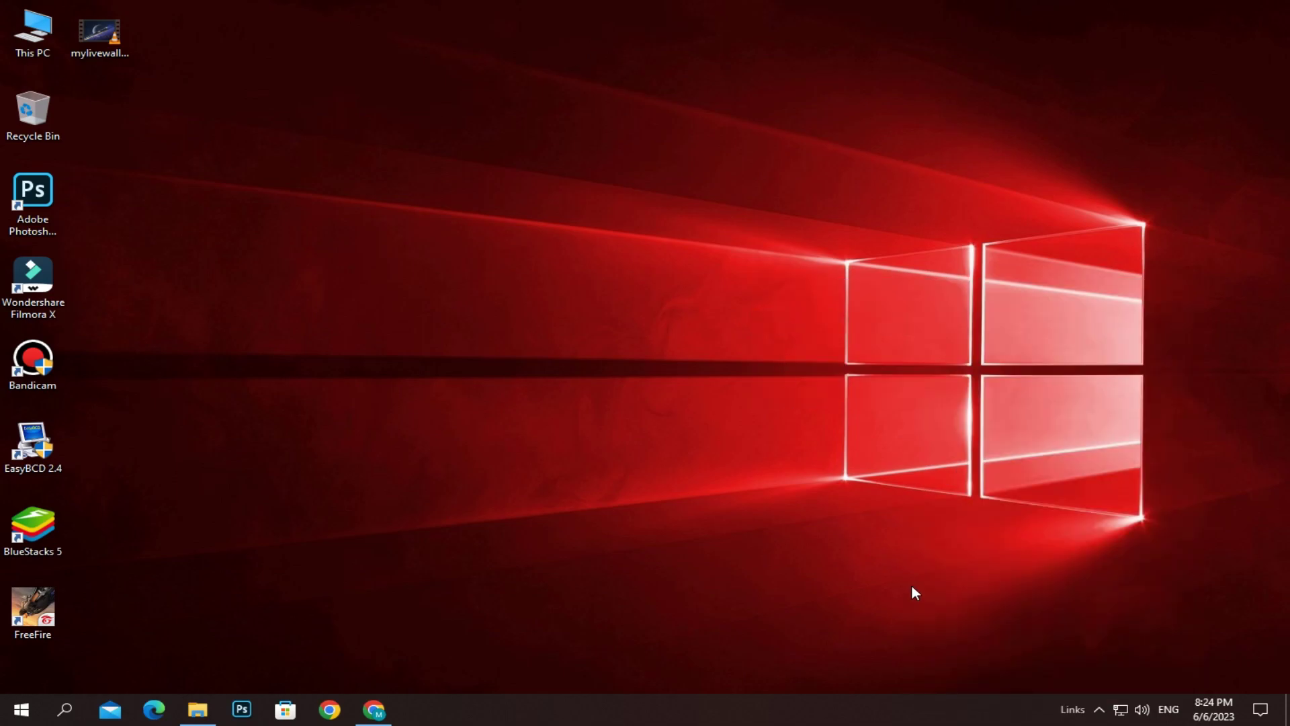
Unlock the taskbar and place the app icons at its centre, with the Links toolbar before them
{"action": "right_click", "coordinate": [869, 711]}
{"action": "left_click", "coordinate": [937, 658]}
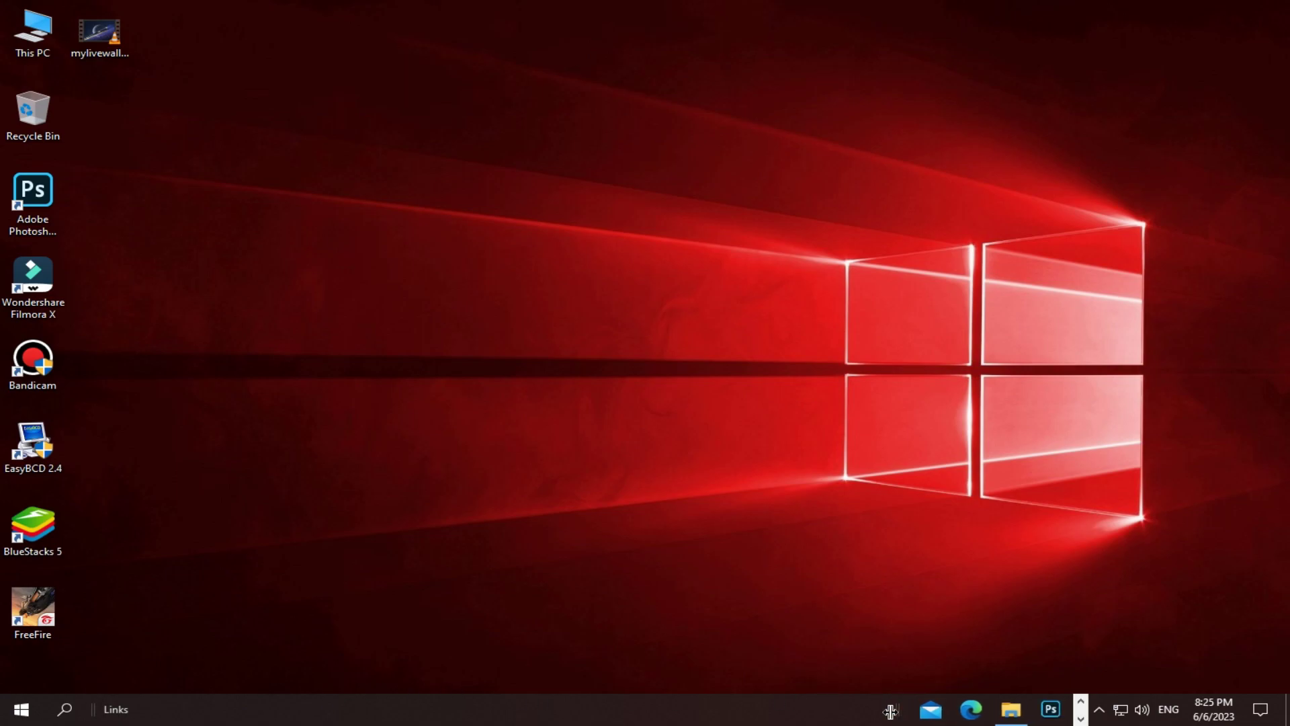
{"action": "left_click_drag", "start_coordinate": [800, 711], "coordinate": [514, 711]}
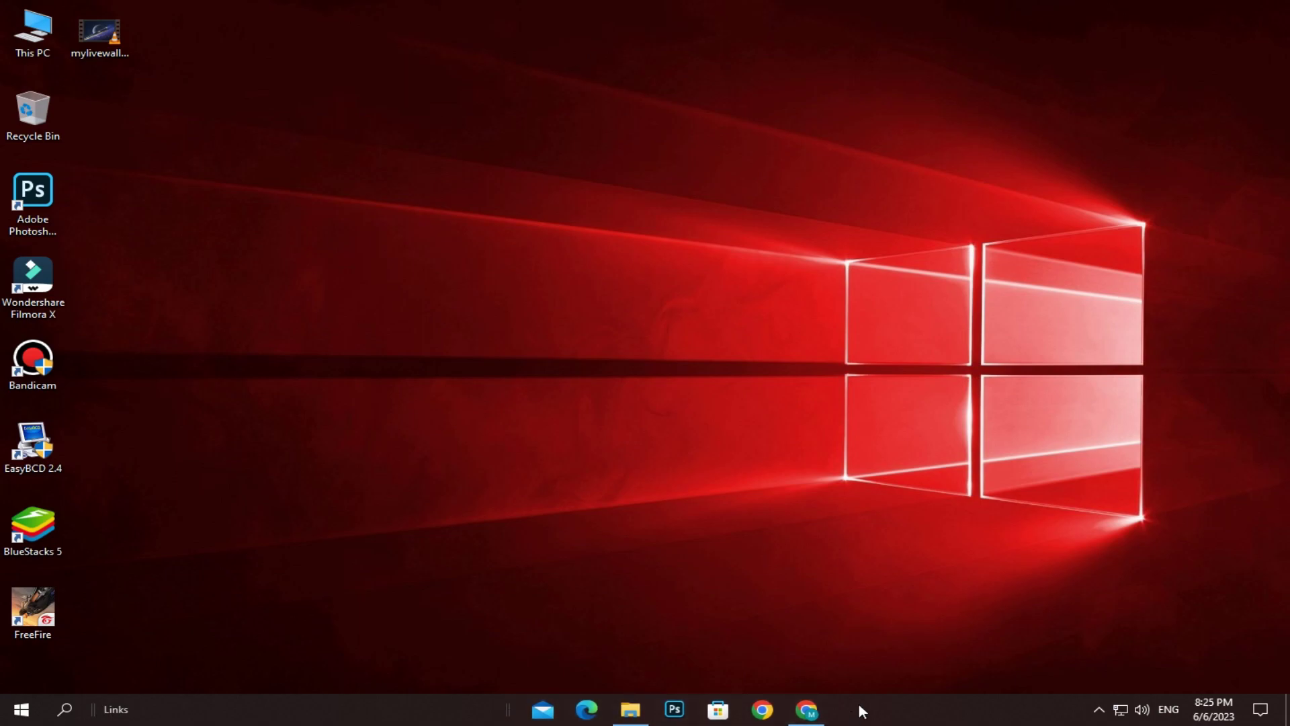
Turn on small taskbar buttons in the taskbar settings and lock the taskbar
{"action": "right_click", "coordinate": [935, 718]}
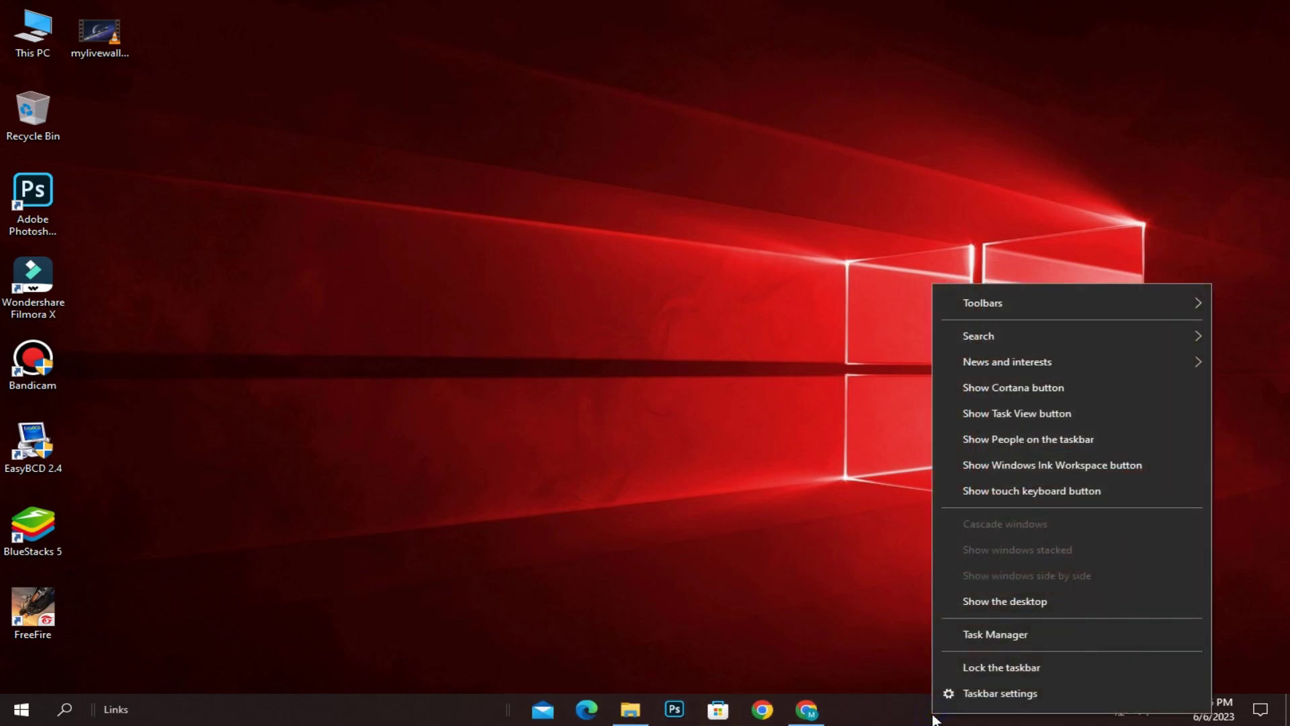
{"action": "left_click", "coordinate": [1004, 693]}
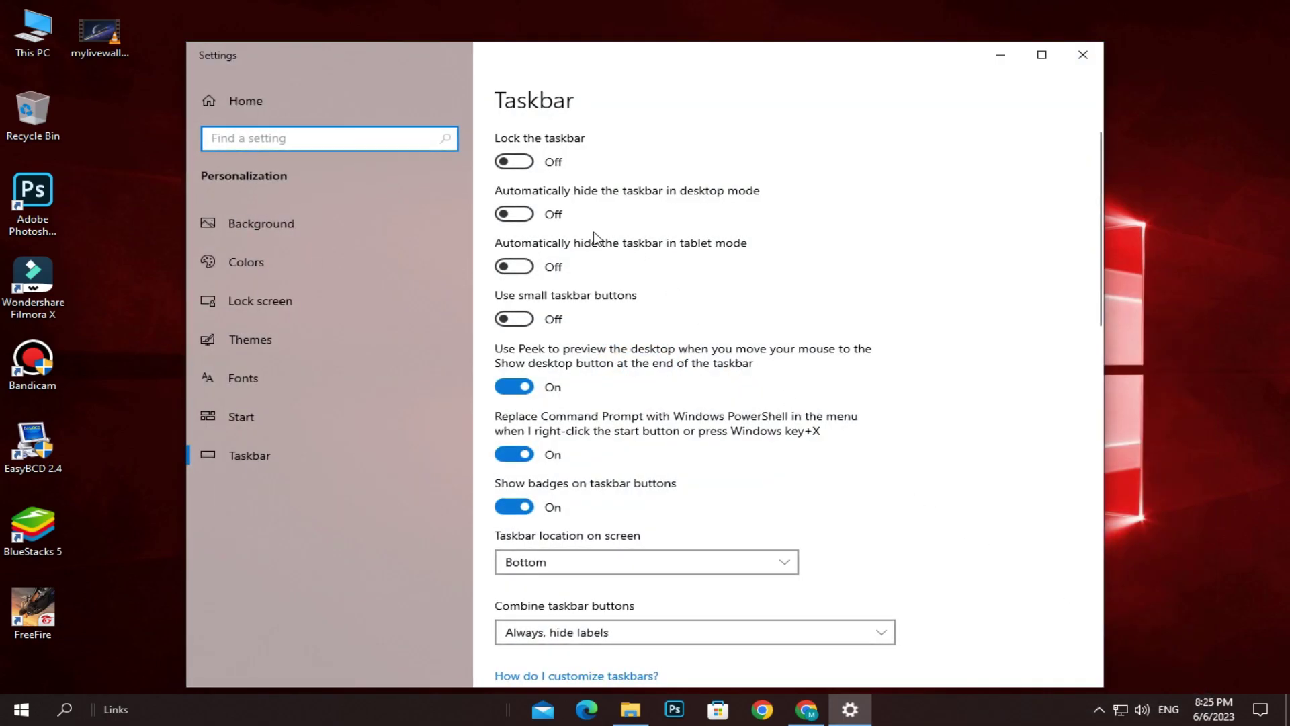
{"action": "left_click", "coordinate": [518, 320]}
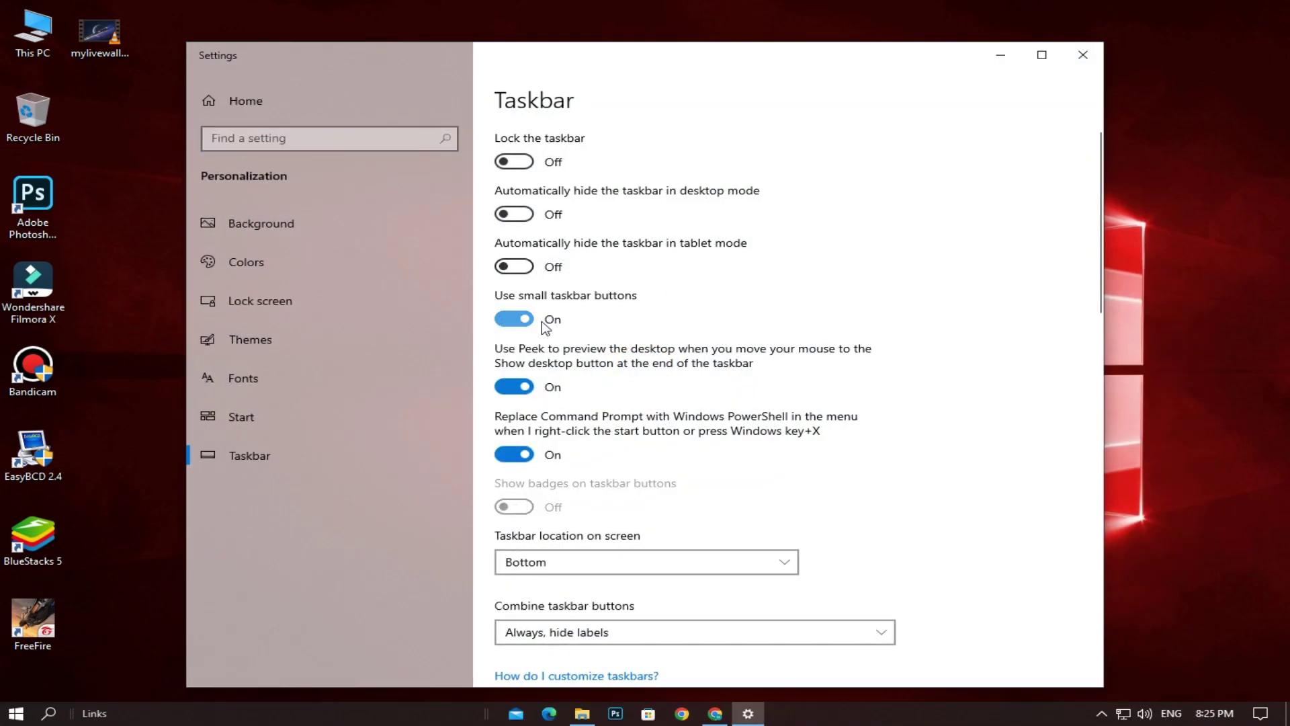
{"action": "left_click", "coordinate": [999, 58]}
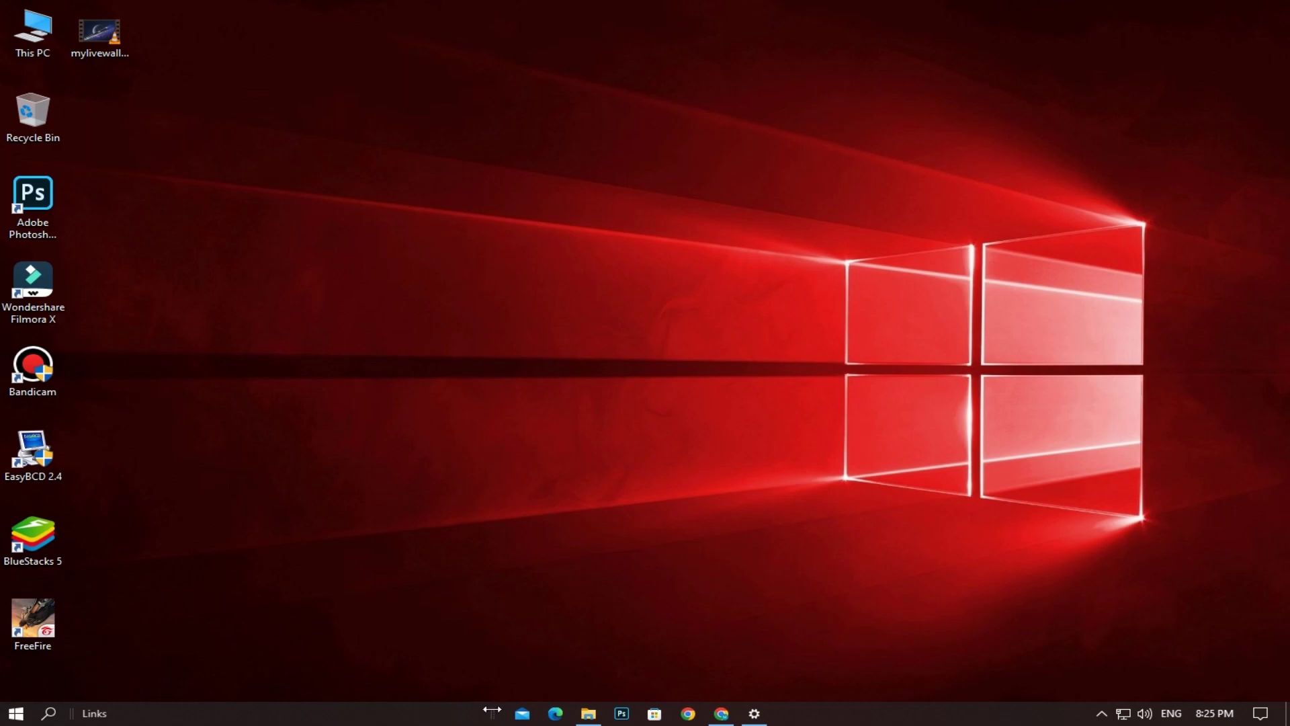
{"action": "right_click", "coordinate": [931, 723]}
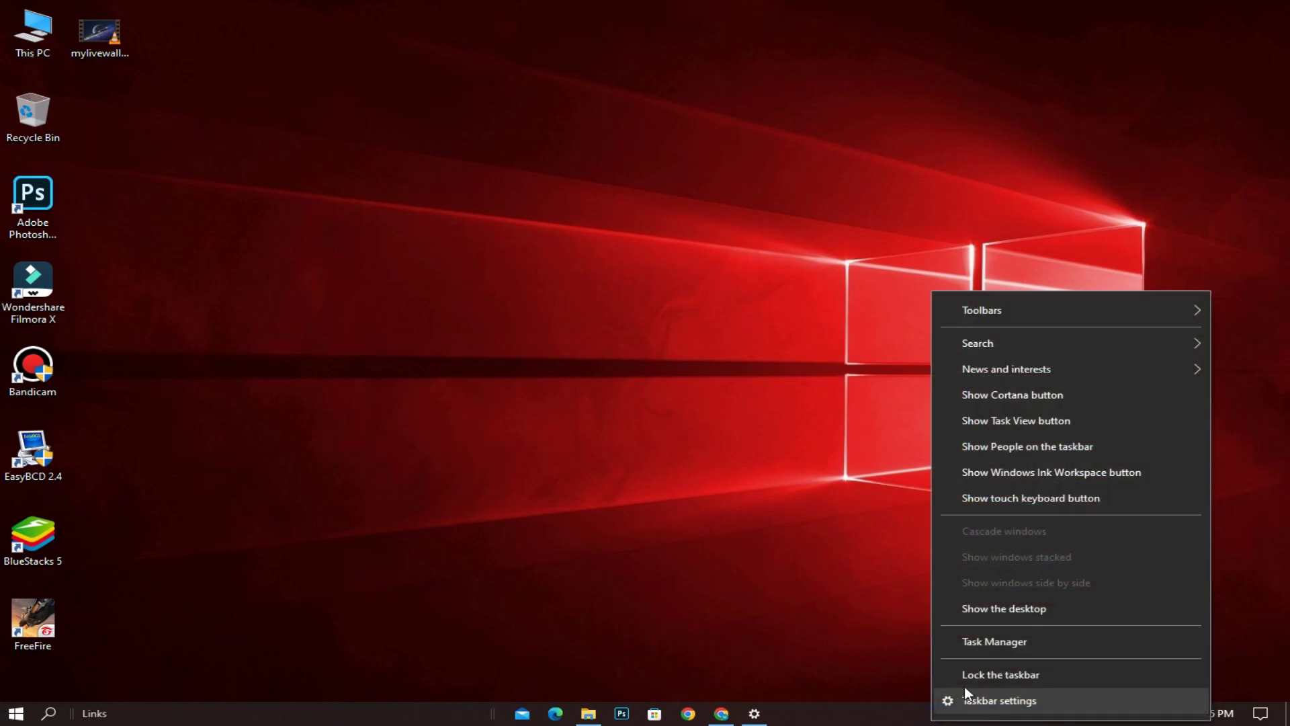
{"action": "left_click", "coordinate": [950, 671]}
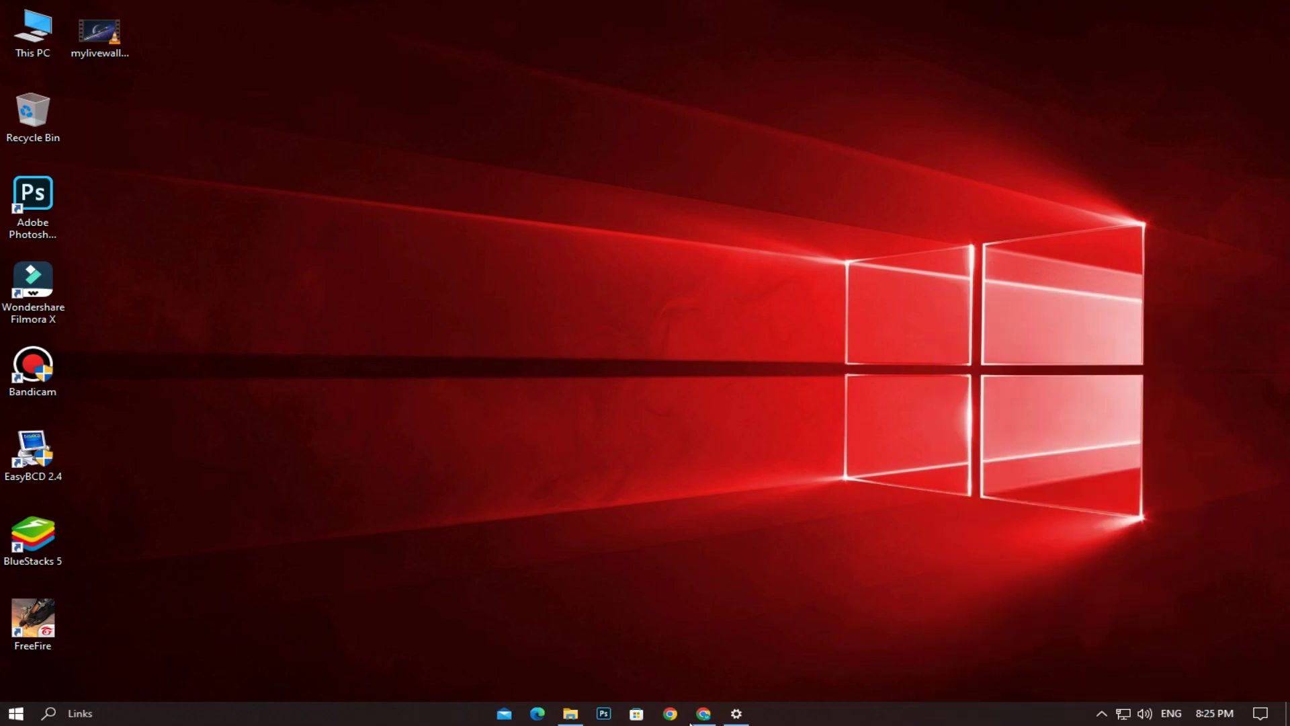
Turn on automatic hiding of the taskbar in both tablet mode and desktop mode, and close the settings
{"action": "right_click", "coordinate": [911, 719]}
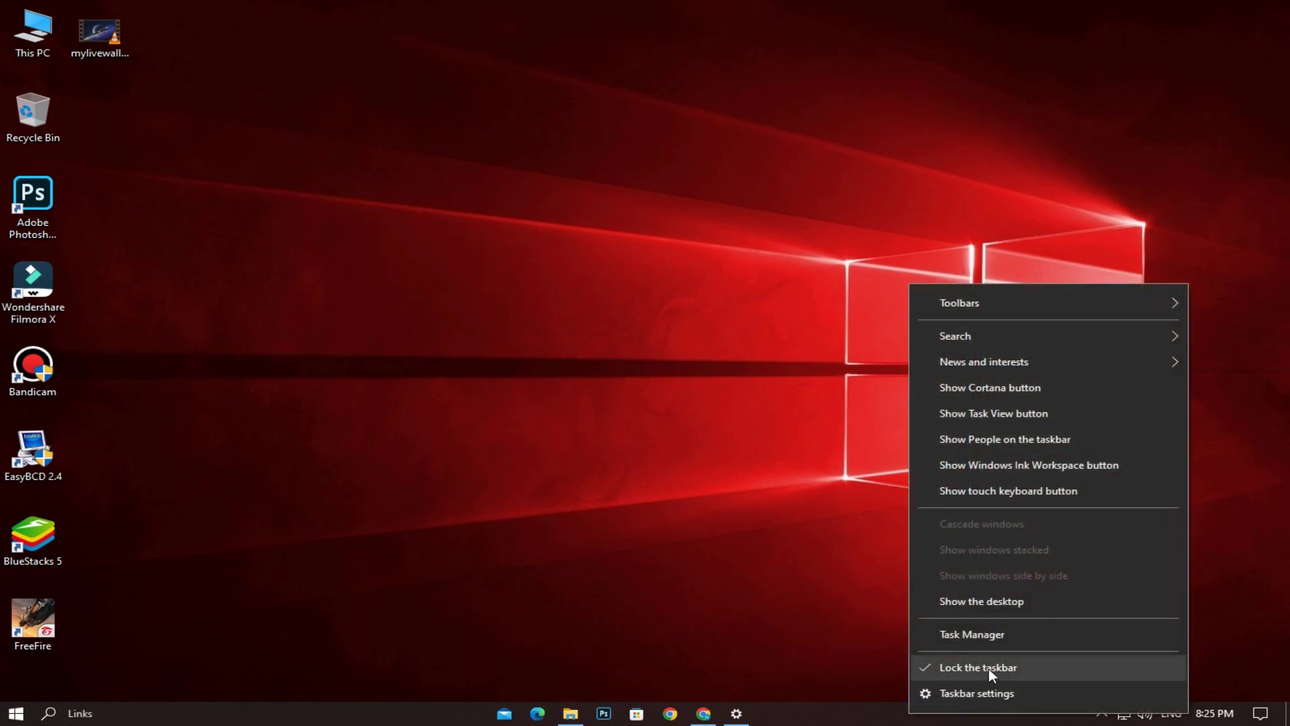
{"action": "left_click", "coordinate": [978, 693]}
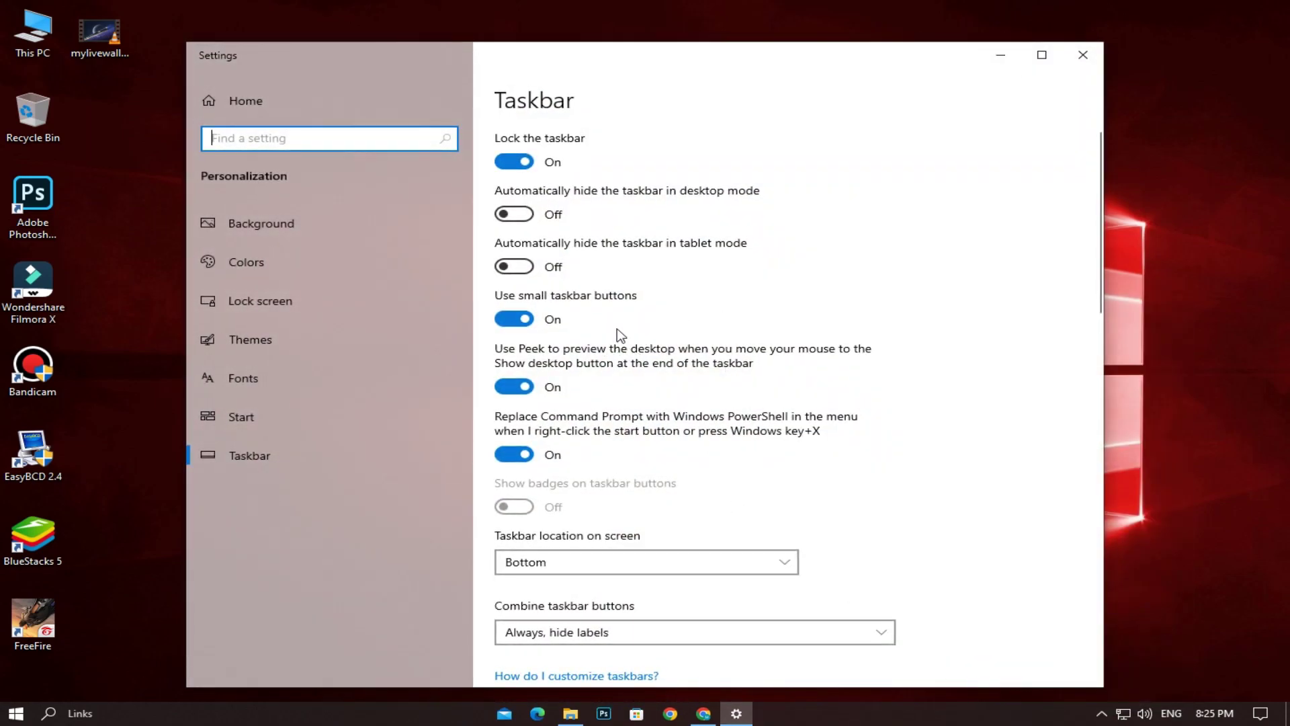
{"action": "left_click", "coordinate": [504, 267]}
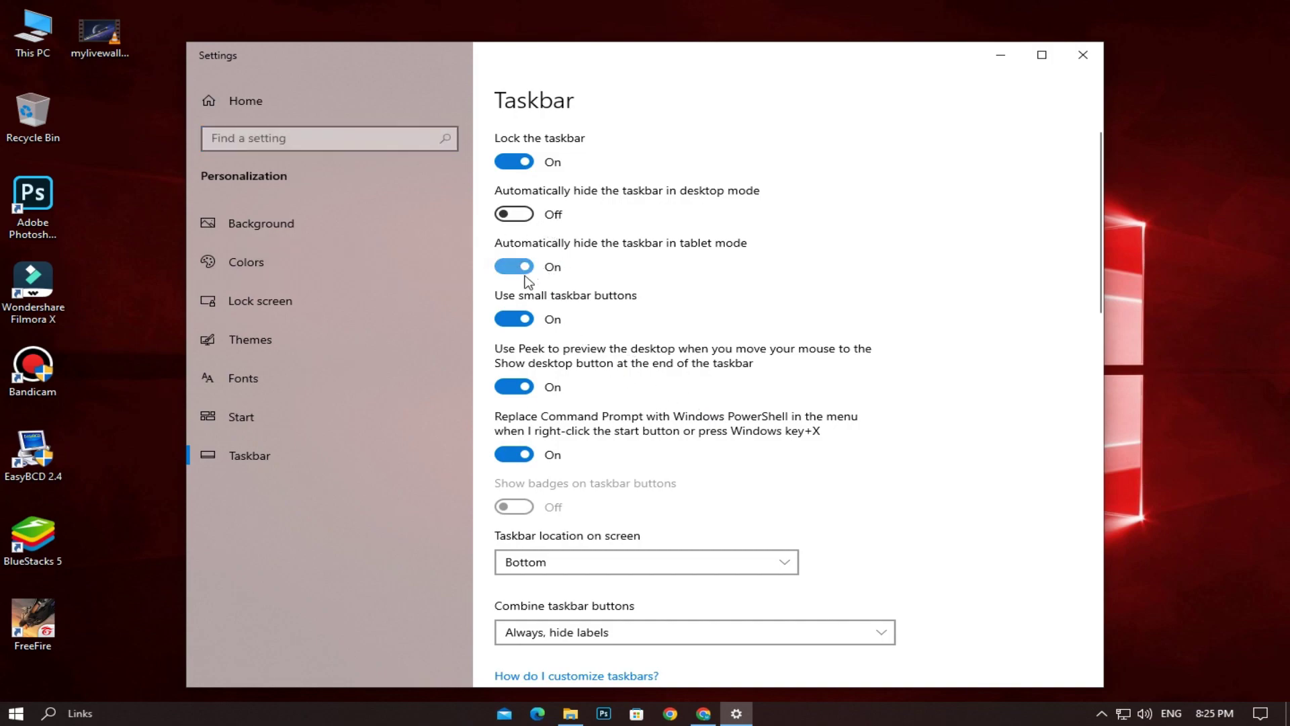
{"action": "left_click", "coordinate": [504, 215]}
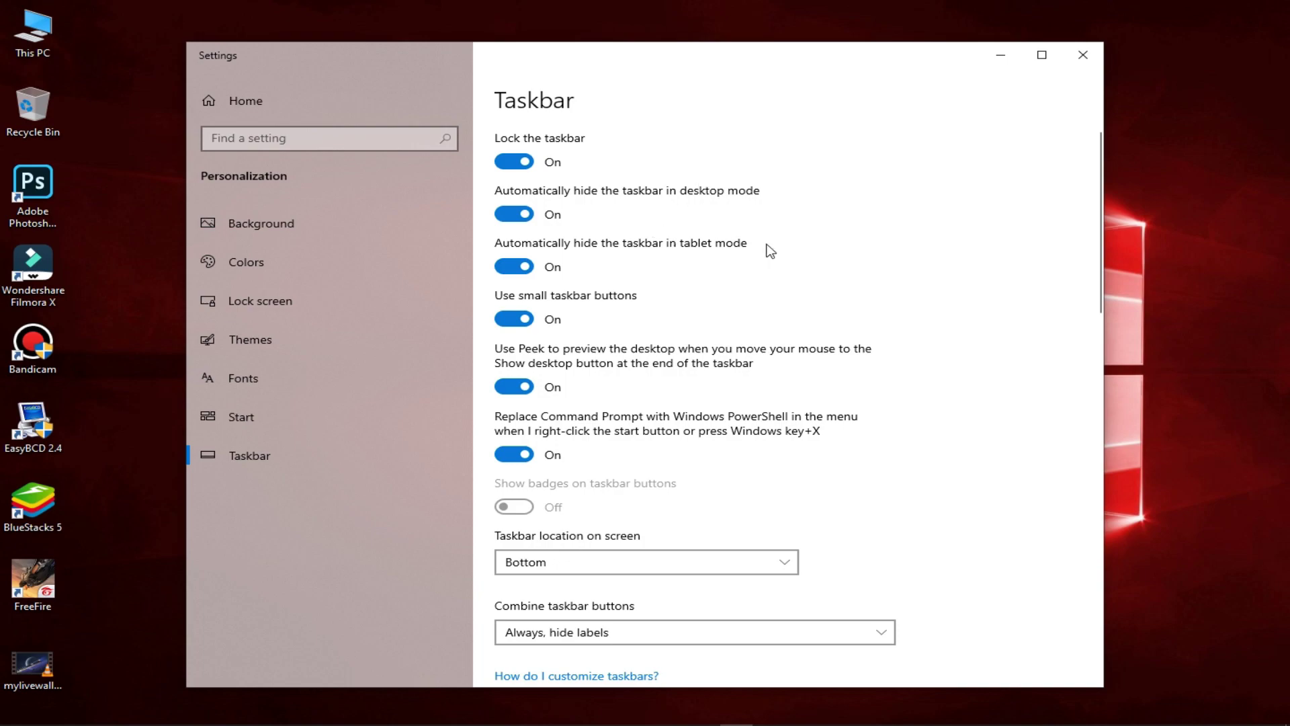
{"action": "left_click", "coordinate": [1082, 59]}
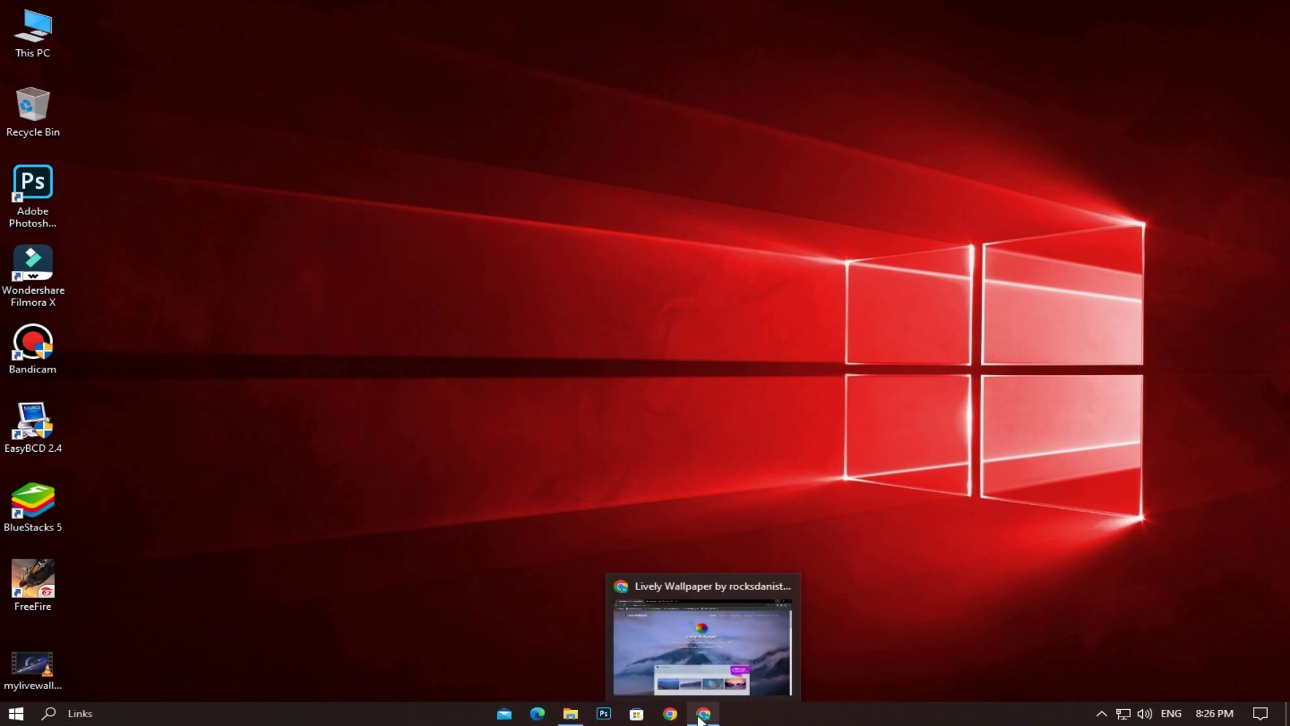
Switch to Chrome and examine the download options for Lively Wallpaper and the MediaFire page for ScreenStyler-Setup-0.2.3
{"action": "left_click", "coordinate": [701, 718]}
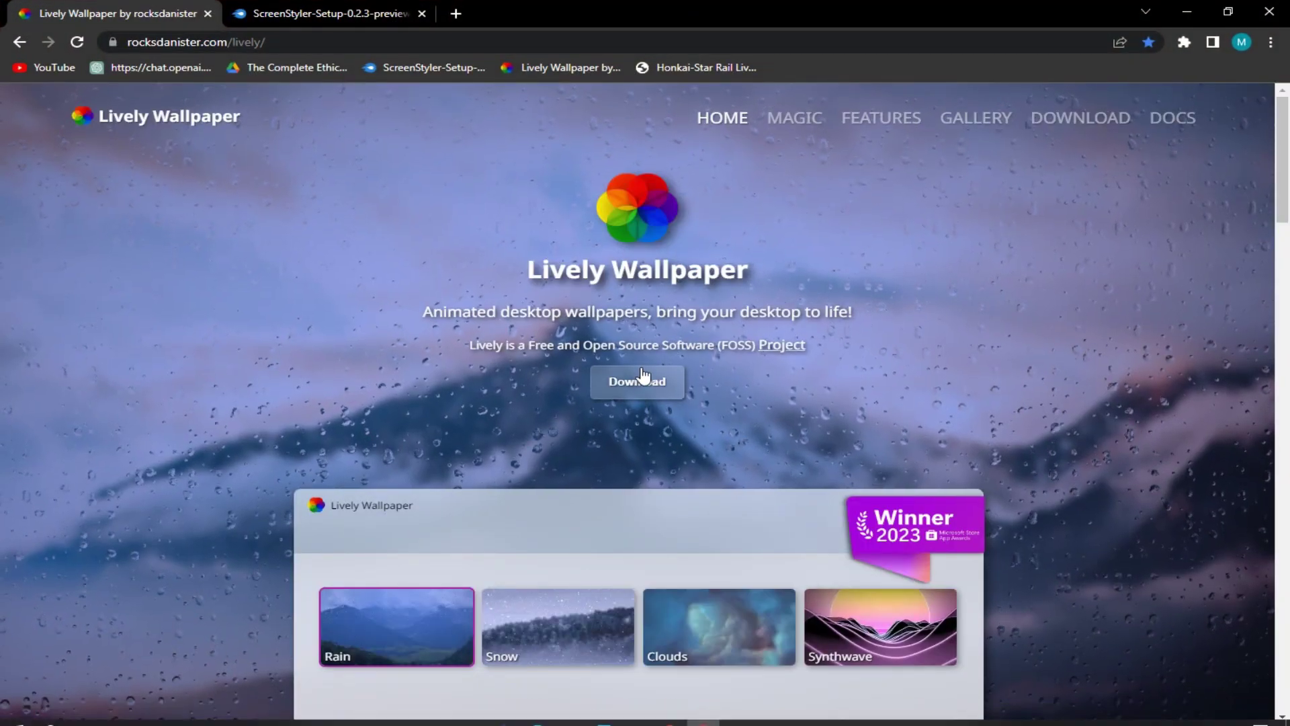
{"action": "scroll", "coordinate": [649, 386], "scroll_direction": "down", "scroll_amount": 1}
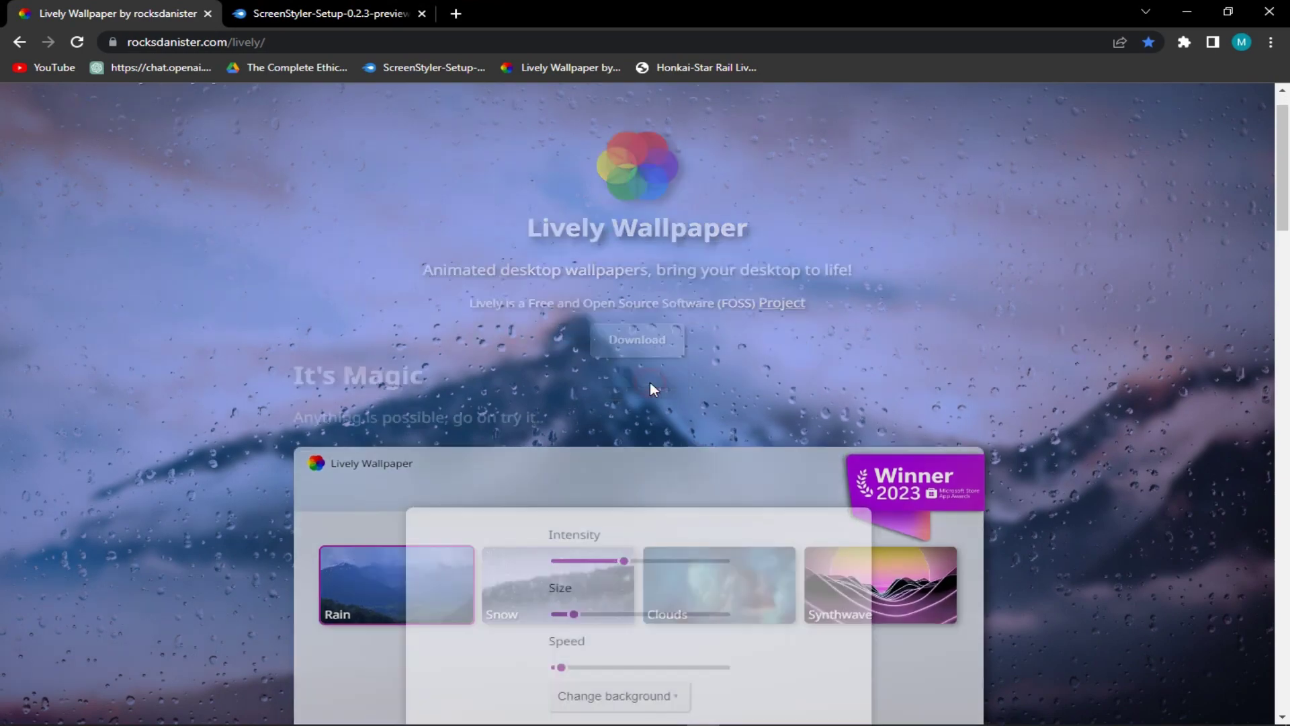
{"action": "scroll", "coordinate": [651, 388], "scroll_direction": "down", "scroll_amount": 20}
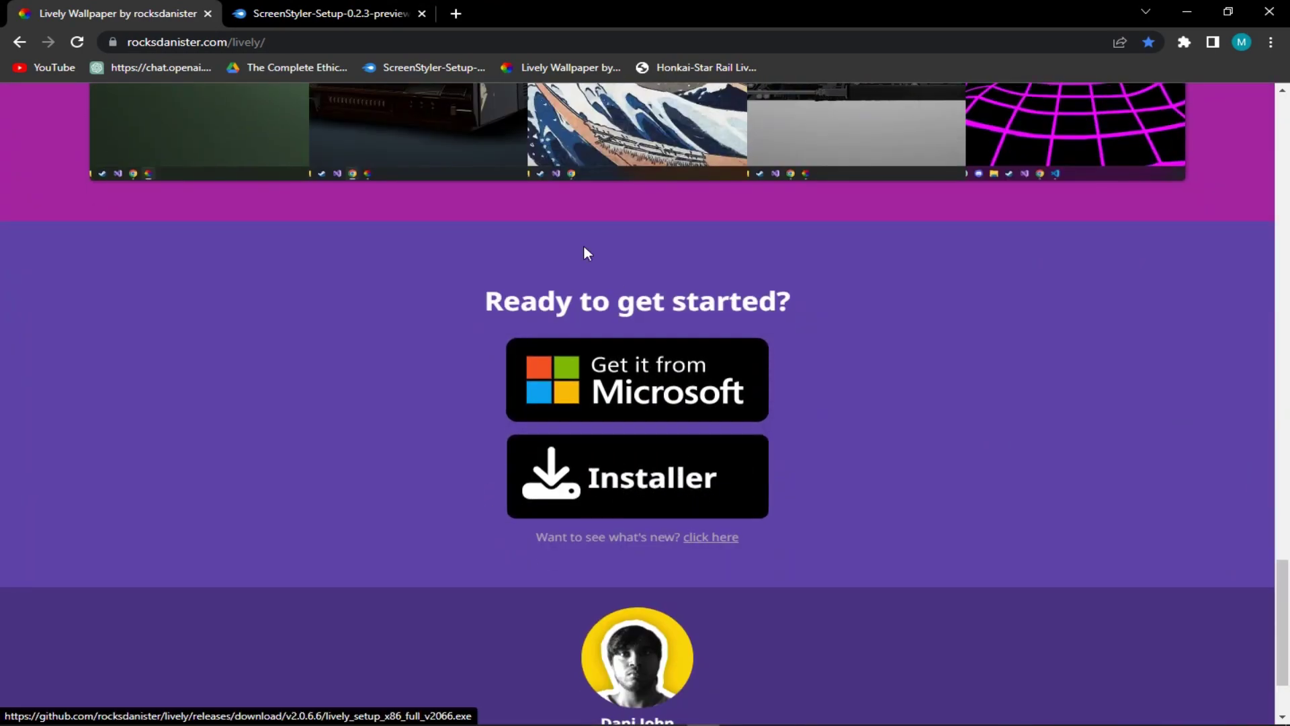
{"action": "left_click", "coordinate": [313, 12]}
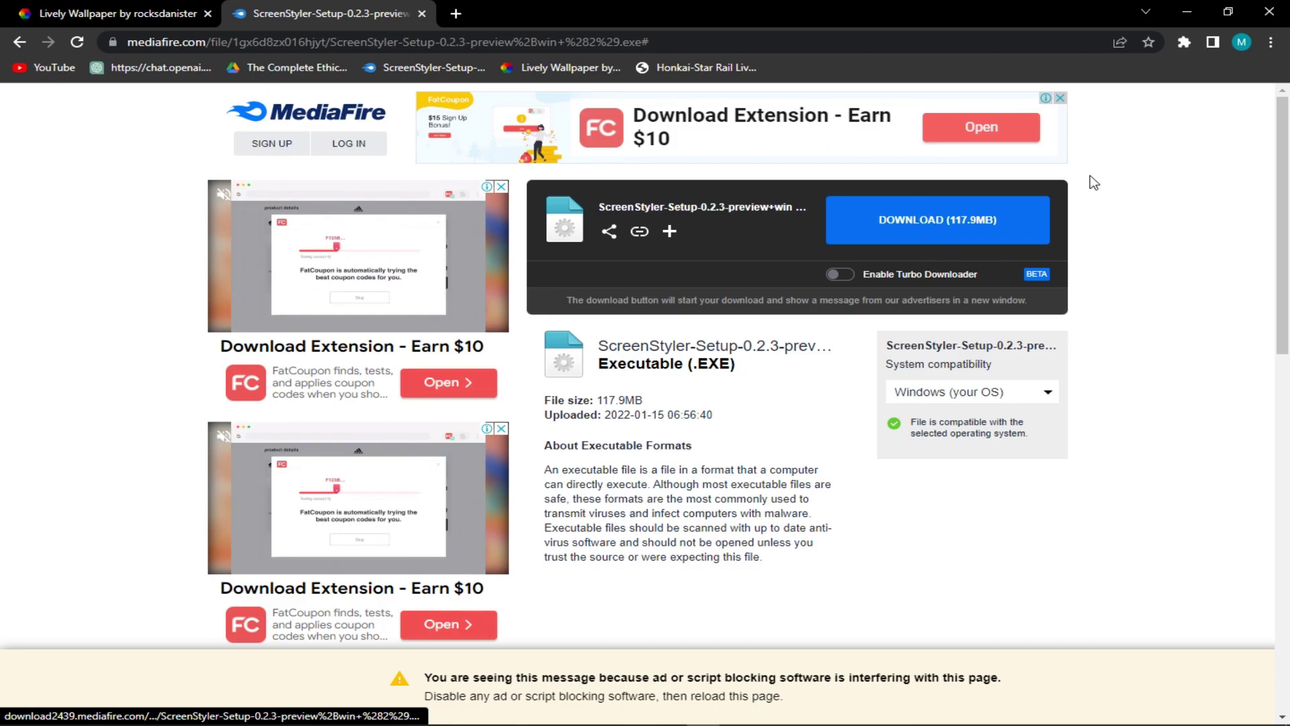
{"action": "left_click", "coordinate": [1183, 11]}
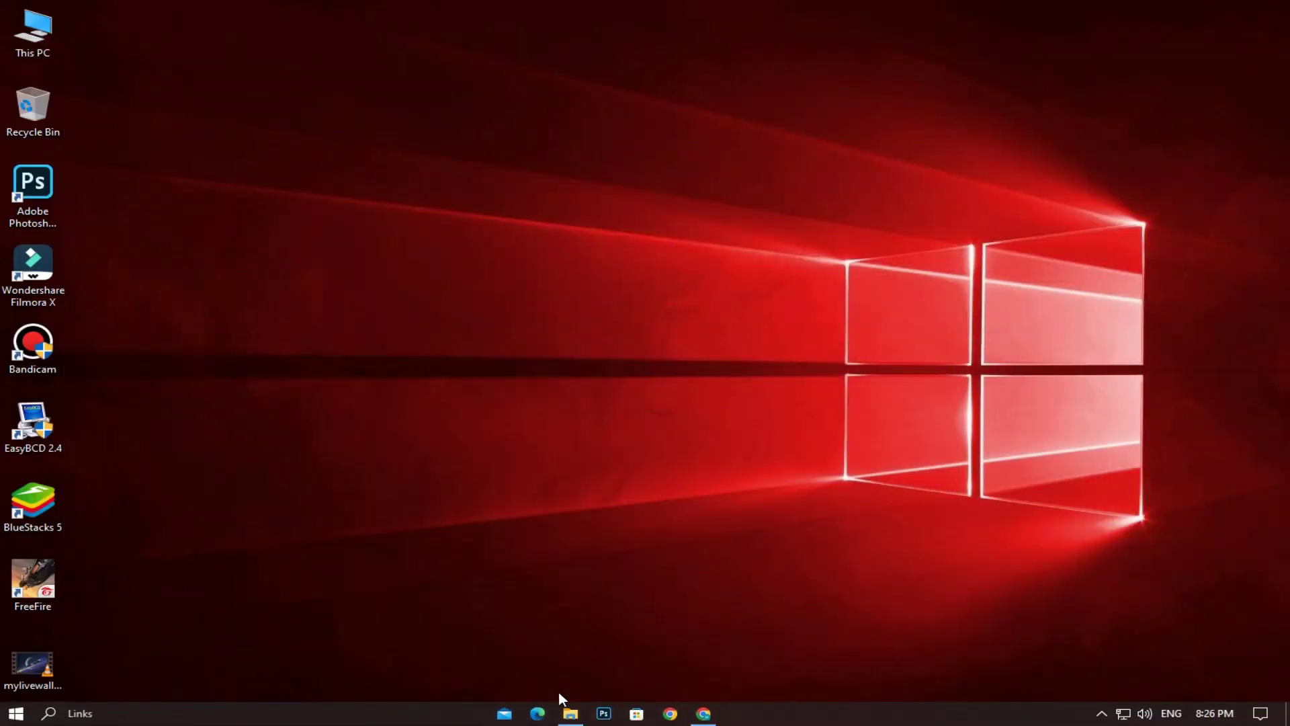
Run lively_setup_x86_full_v2066 from the Downloads Programs folder, installing for the current user only with English as setup language
{"action": "left_click", "coordinate": [570, 713]}
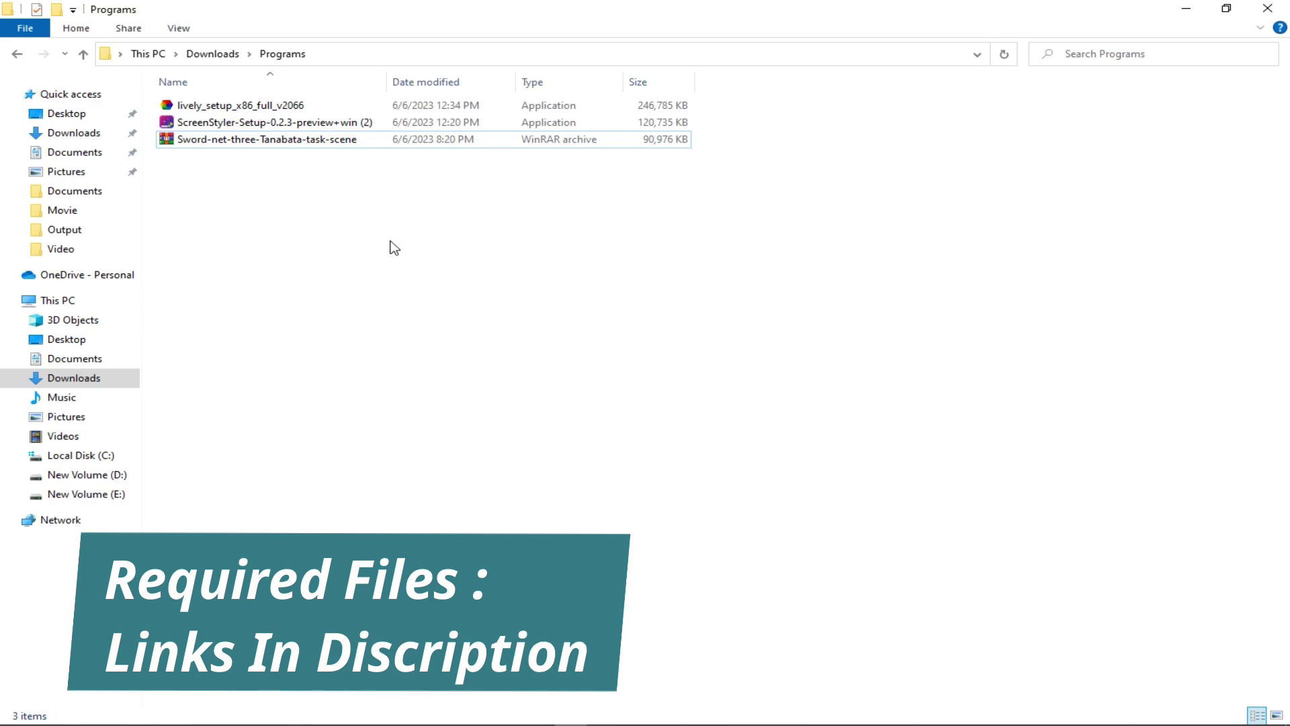
{"action": "double_click", "coordinate": [200, 108]}
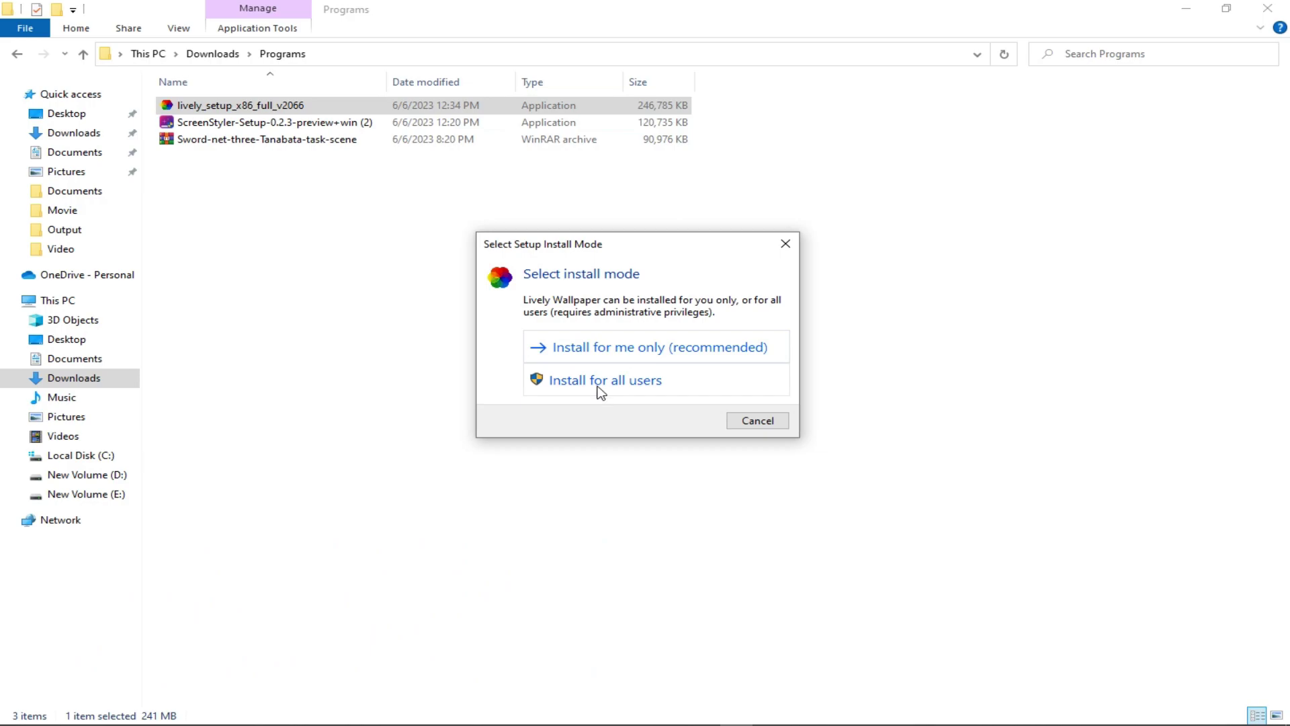
{"action": "left_click", "coordinate": [620, 347]}
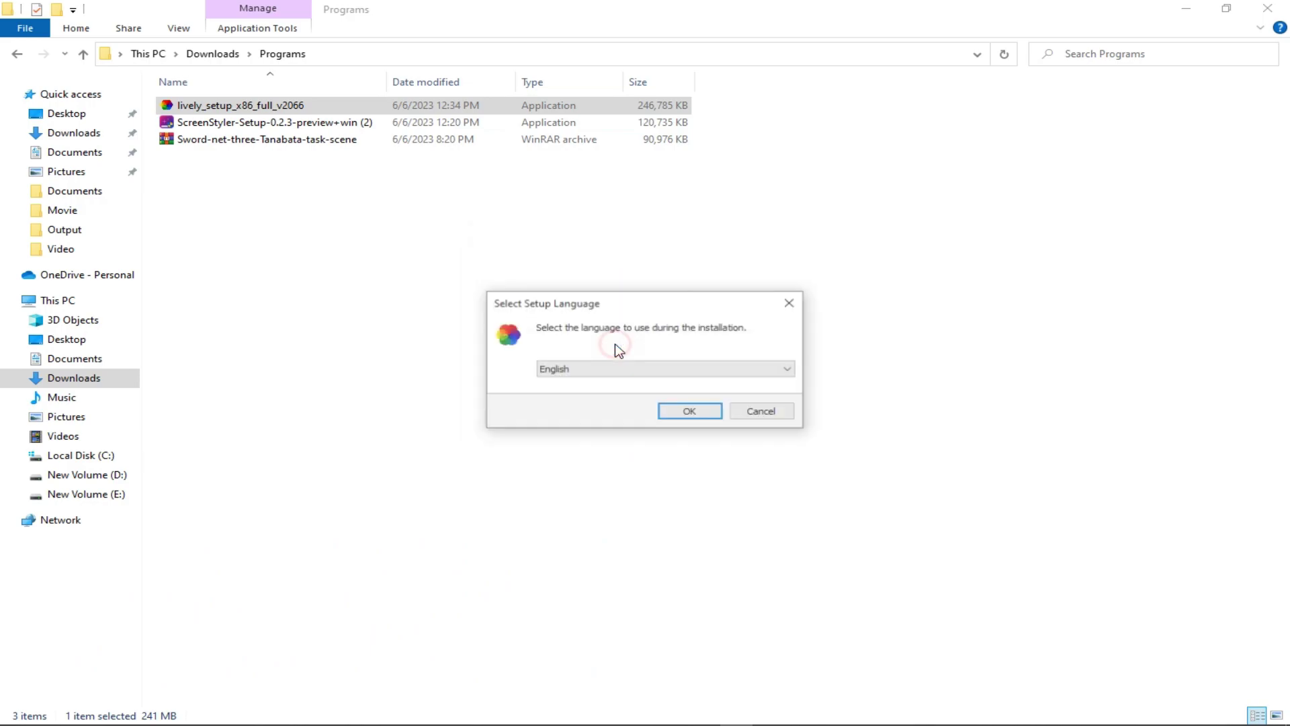
{"action": "left_click", "coordinate": [686, 412]}
Accept the license agreement and install Lively Wallpaper in the default folder with a desktop shortcut and automatic start
{"action": "left_click", "coordinate": [794, 530]}
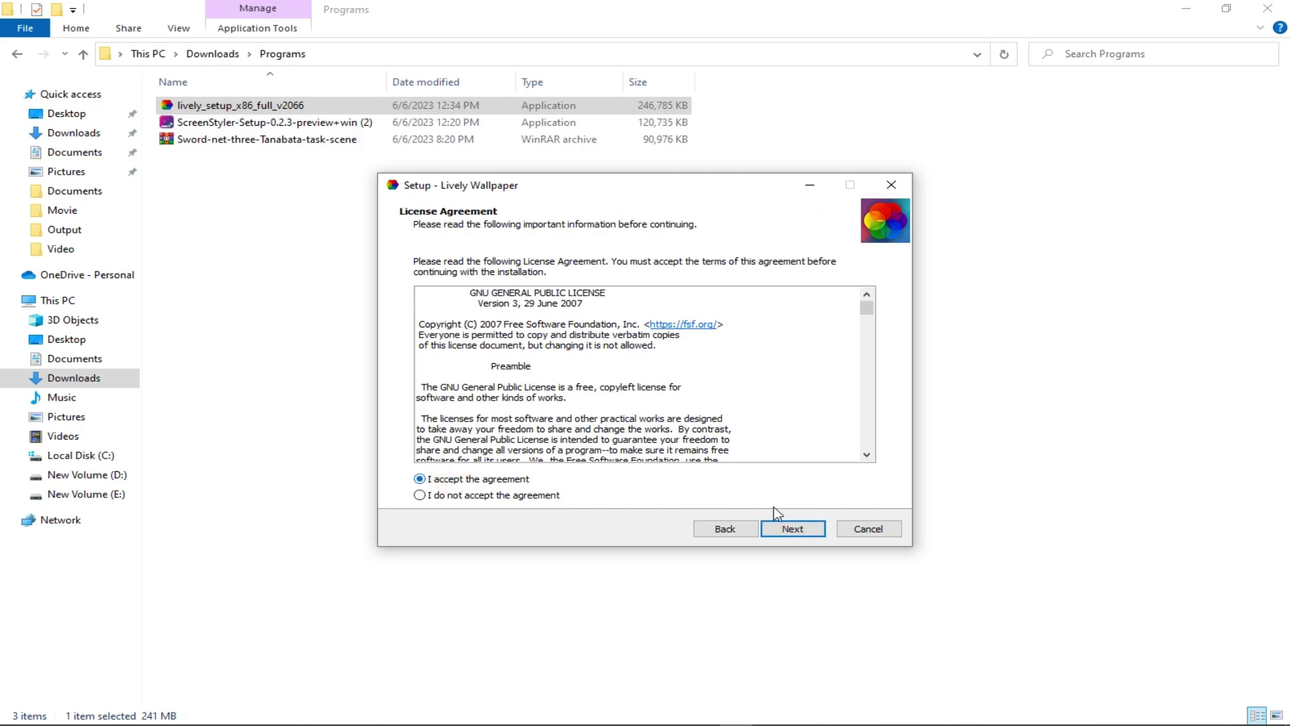
{"action": "left_click", "coordinate": [784, 530]}
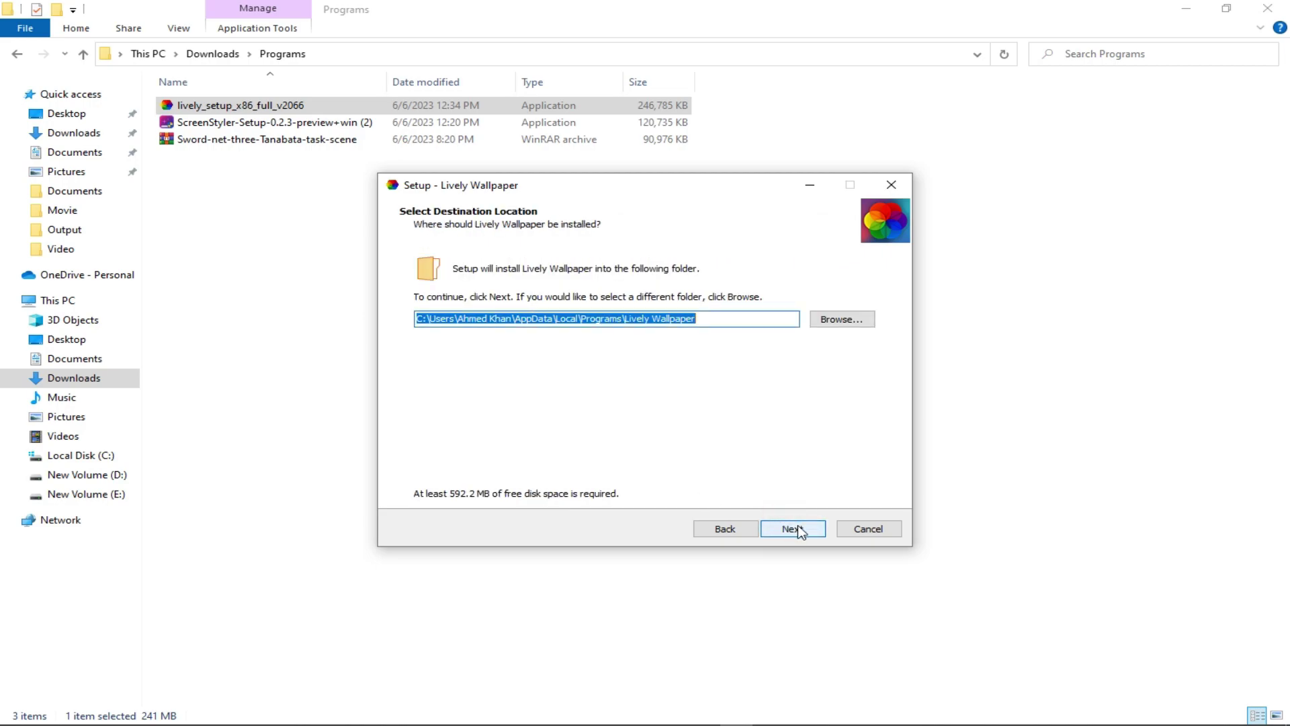
{"action": "left_click", "coordinate": [798, 531]}
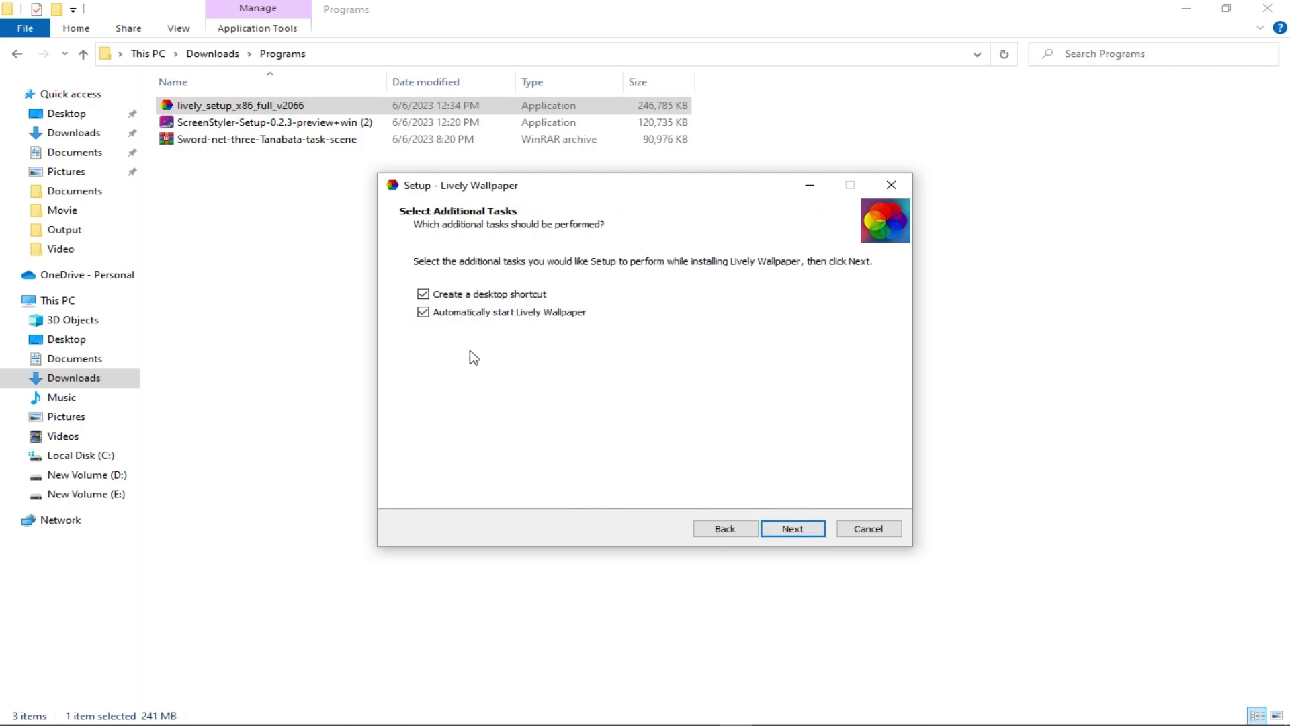
{"action": "left_click", "coordinate": [790, 530]}
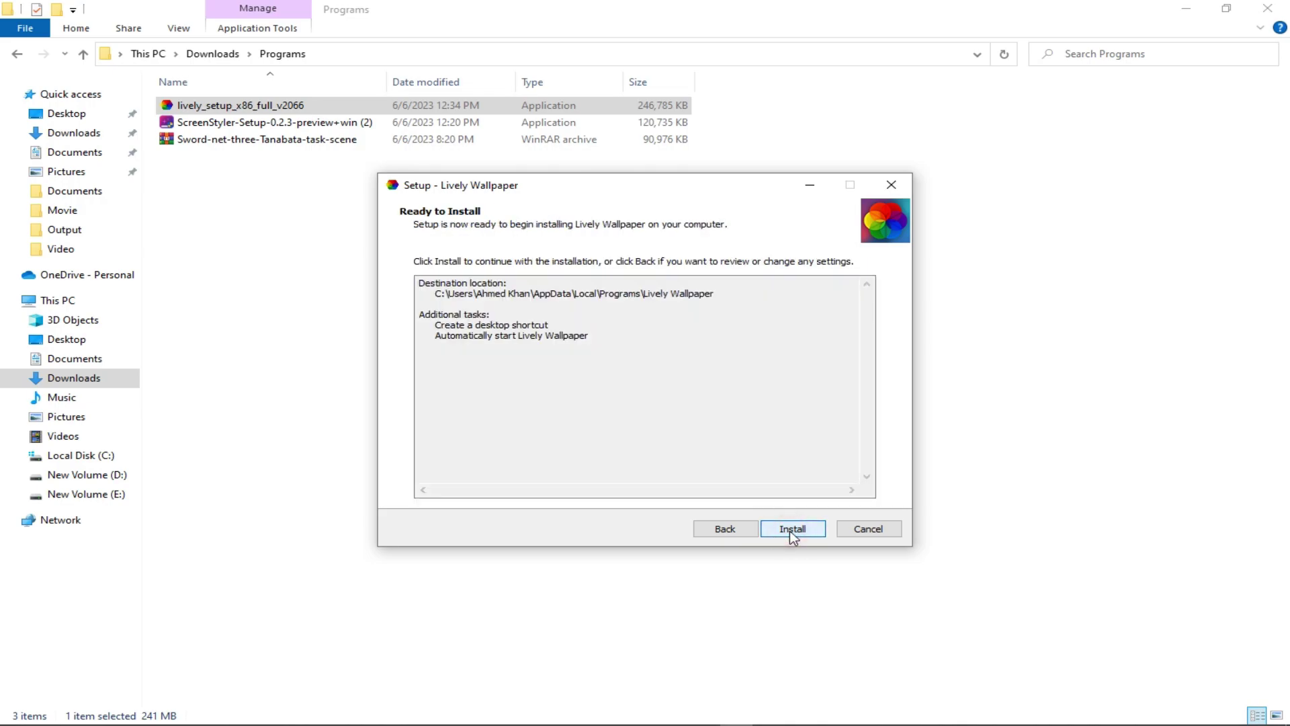
{"action": "left_click", "coordinate": [804, 531]}
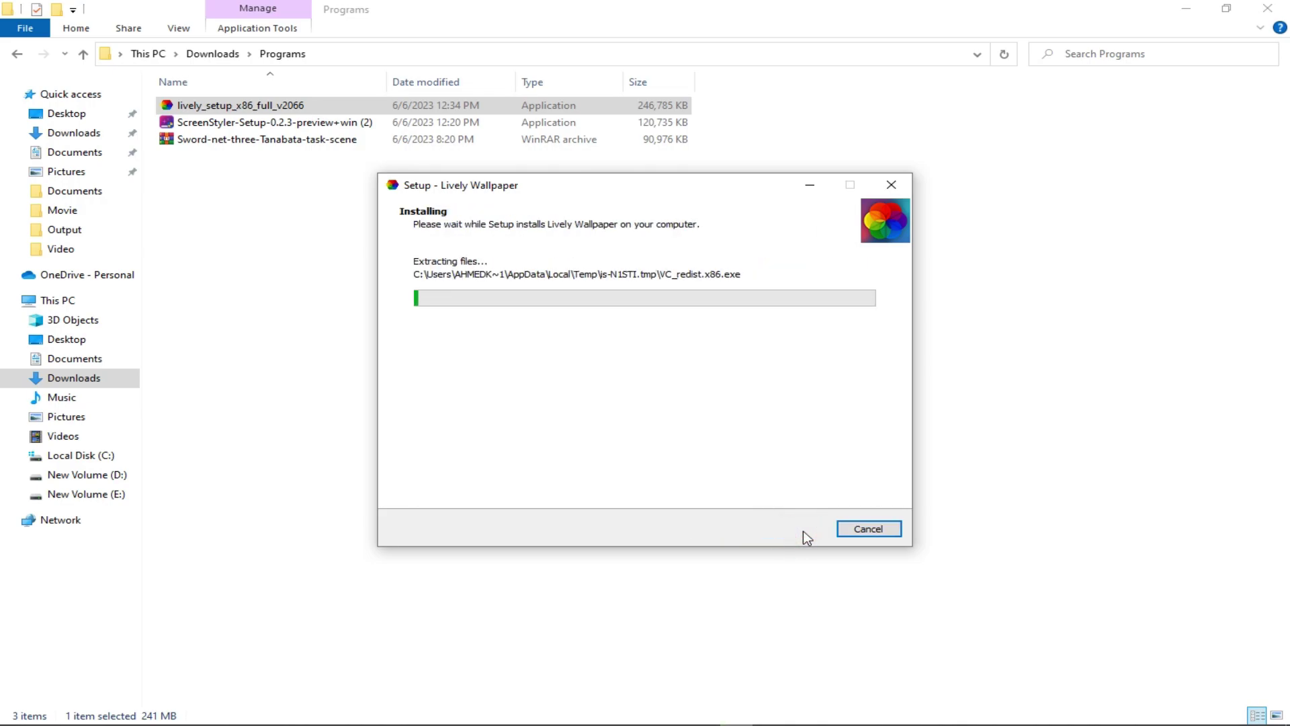
Clear the folder window off the desktop and finish the Lively Wallpaper setup, launching the program
{"action": "left_click_drag", "start_coordinate": [1120, 12], "coordinate": [1084, 205]}
{"action": "left_click", "coordinate": [1066, 197]}
{"action": "left_click_drag", "start_coordinate": [637, 183], "coordinate": [655, 141]}
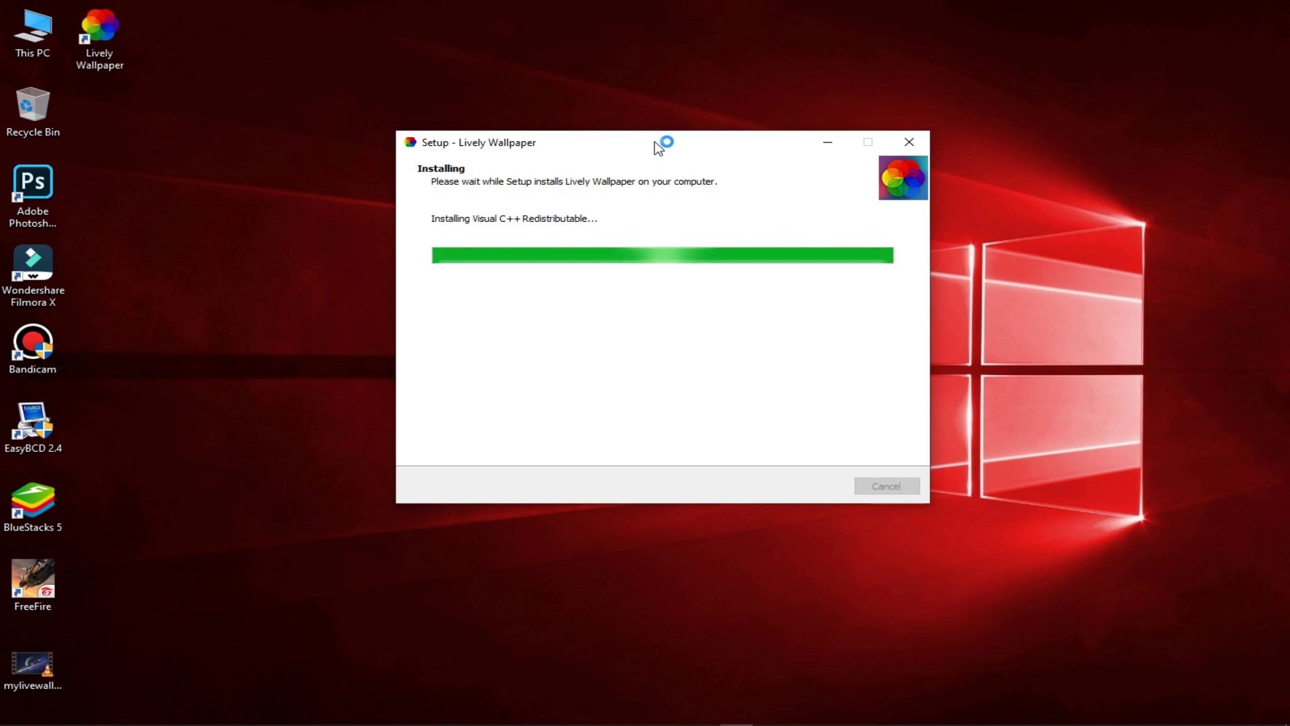
{"action": "left_click", "coordinate": [824, 485]}
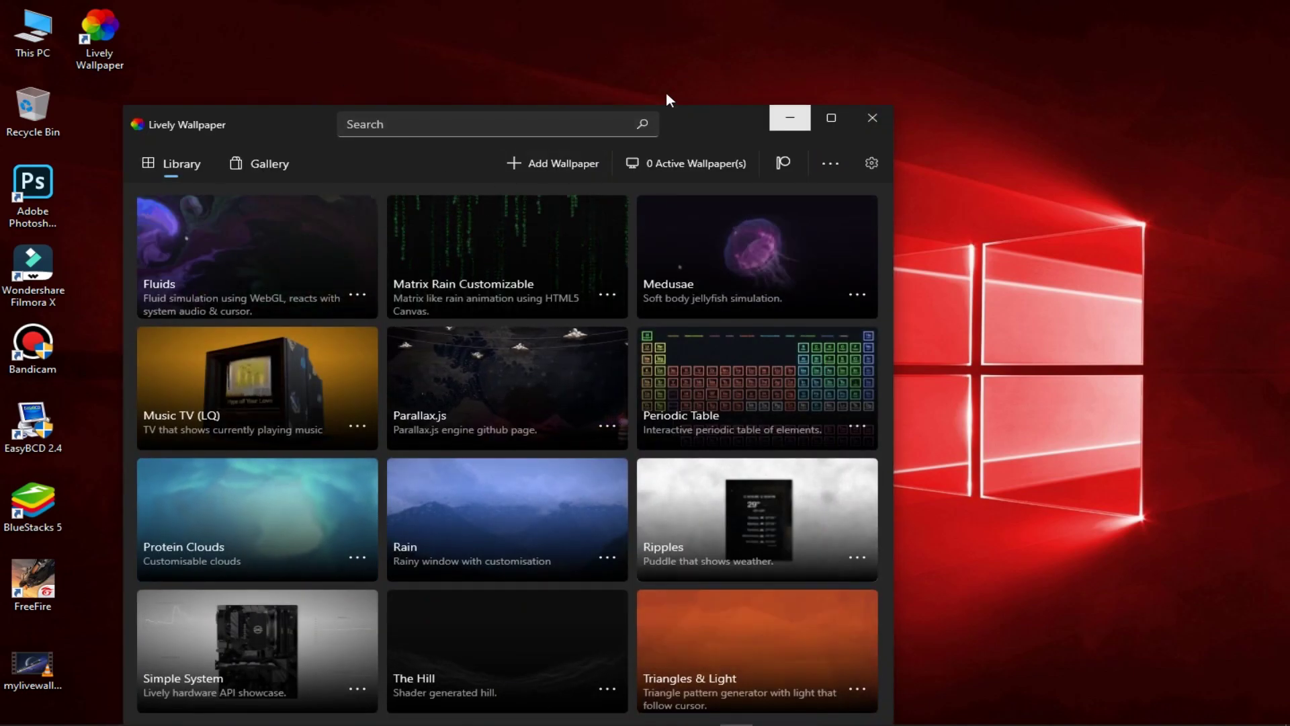
{"action": "left_click_drag", "start_coordinate": [708, 121], "coordinate": [804, 53]}
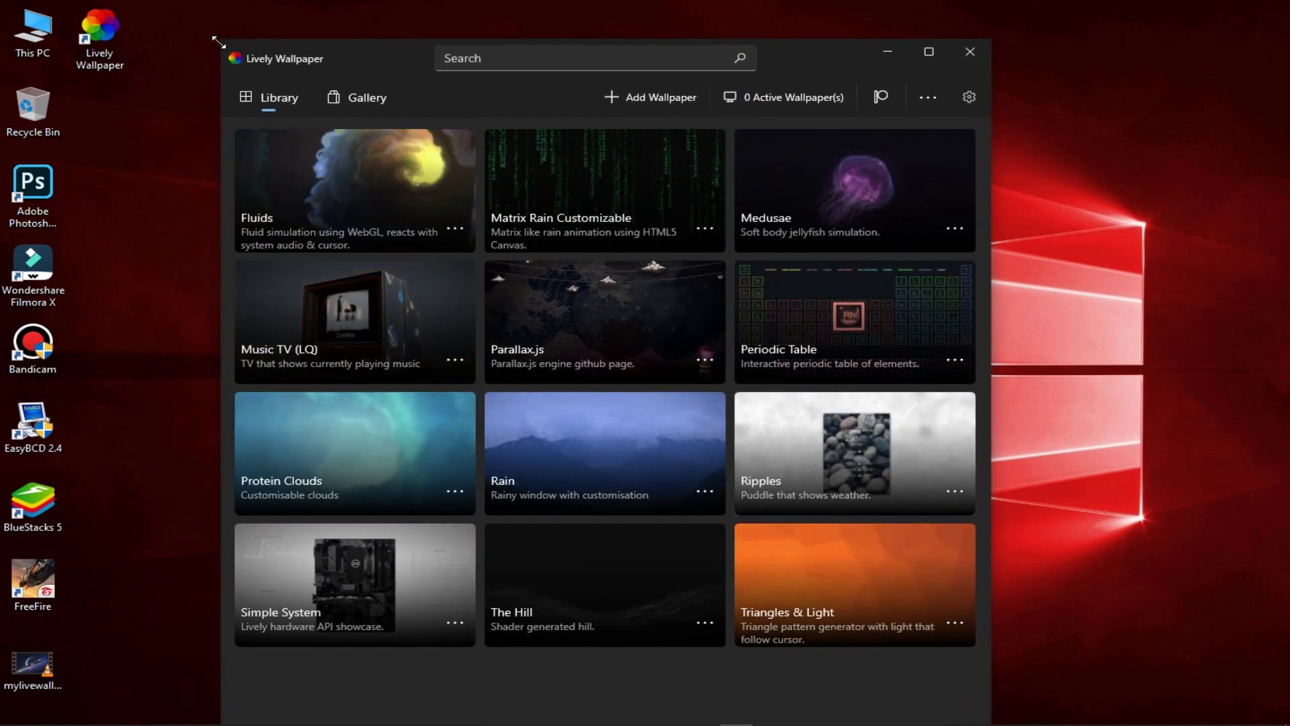
Enlarge the Lively Wallpaper window and extract the Sword-net-three-Tanabata-task-scene archive into the Downloads Programs folder
{"action": "left_click_drag", "start_coordinate": [219, 42], "coordinate": [125, 59]}
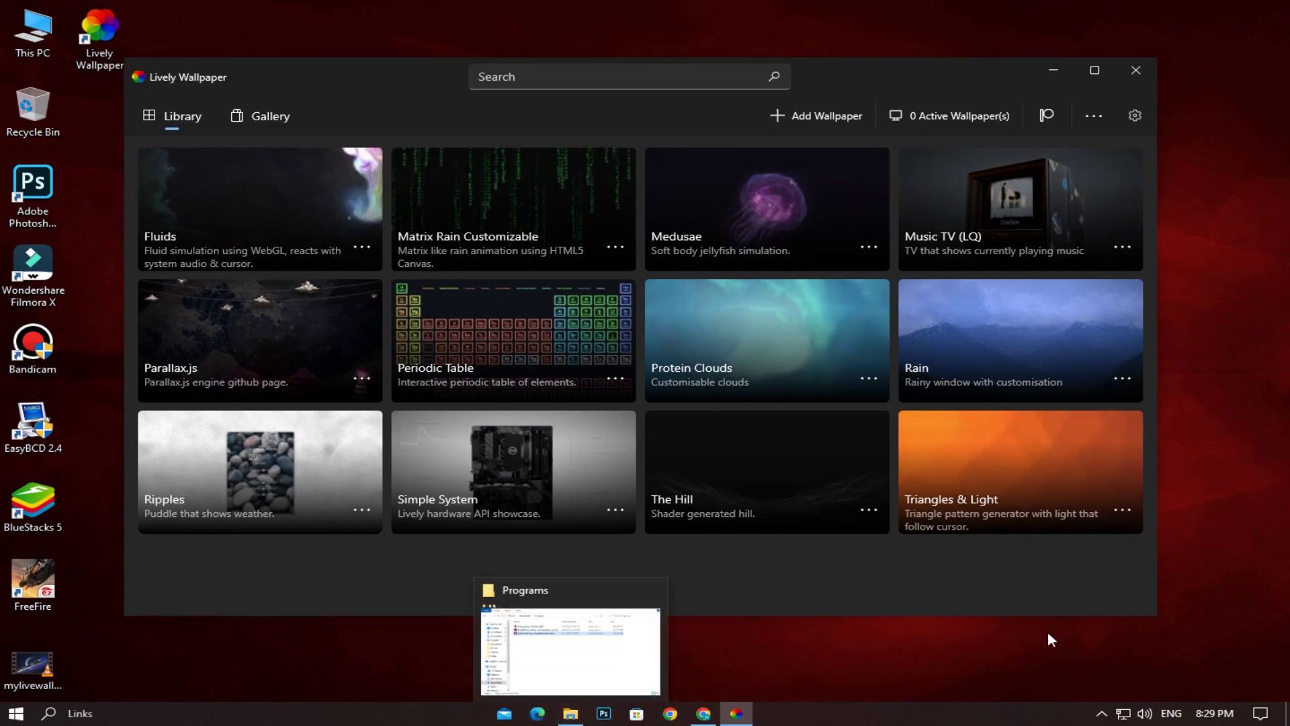
{"action": "left_click", "coordinate": [569, 648]}
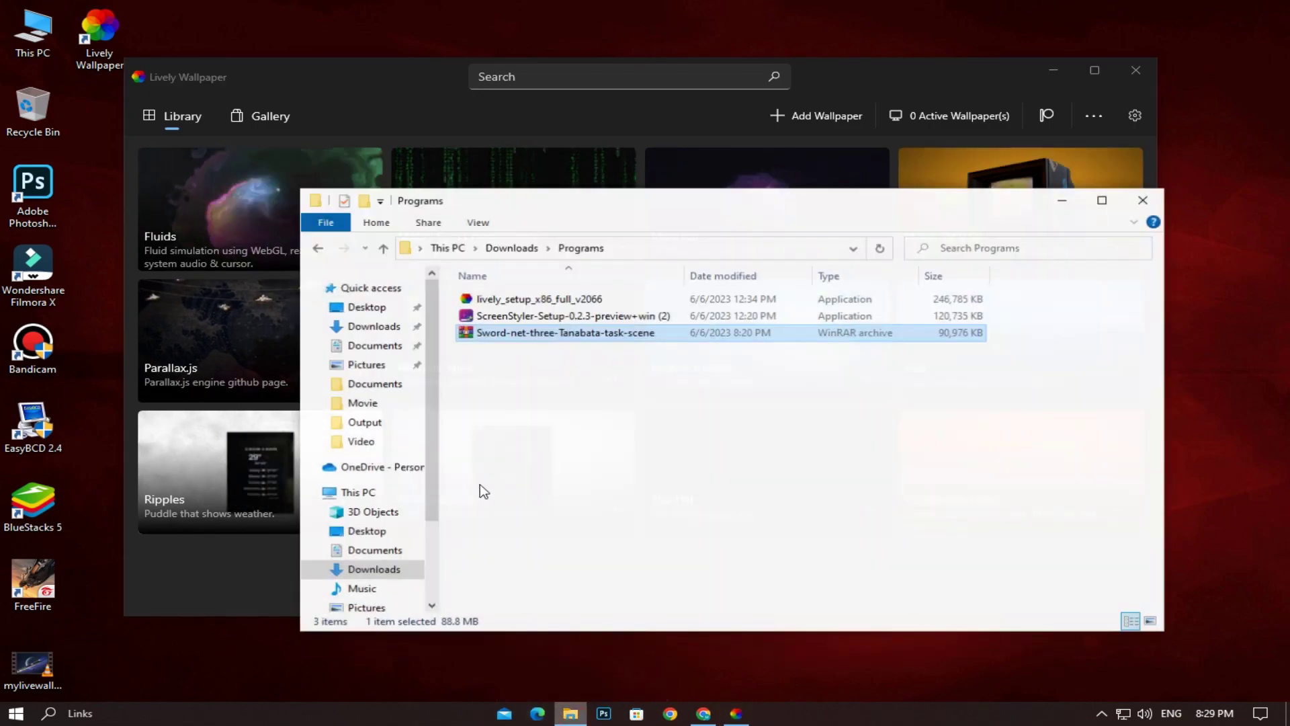
{"action": "right_click", "coordinate": [489, 330]}
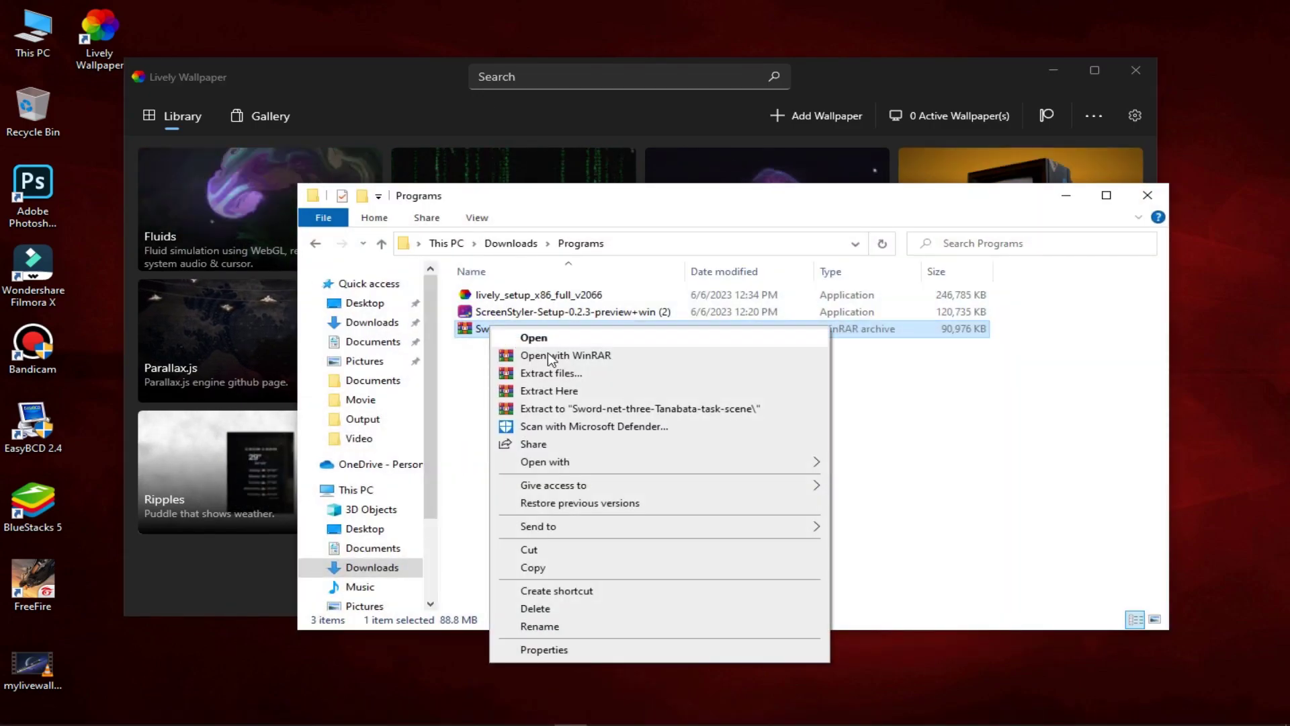
{"action": "left_click", "coordinate": [549, 397]}
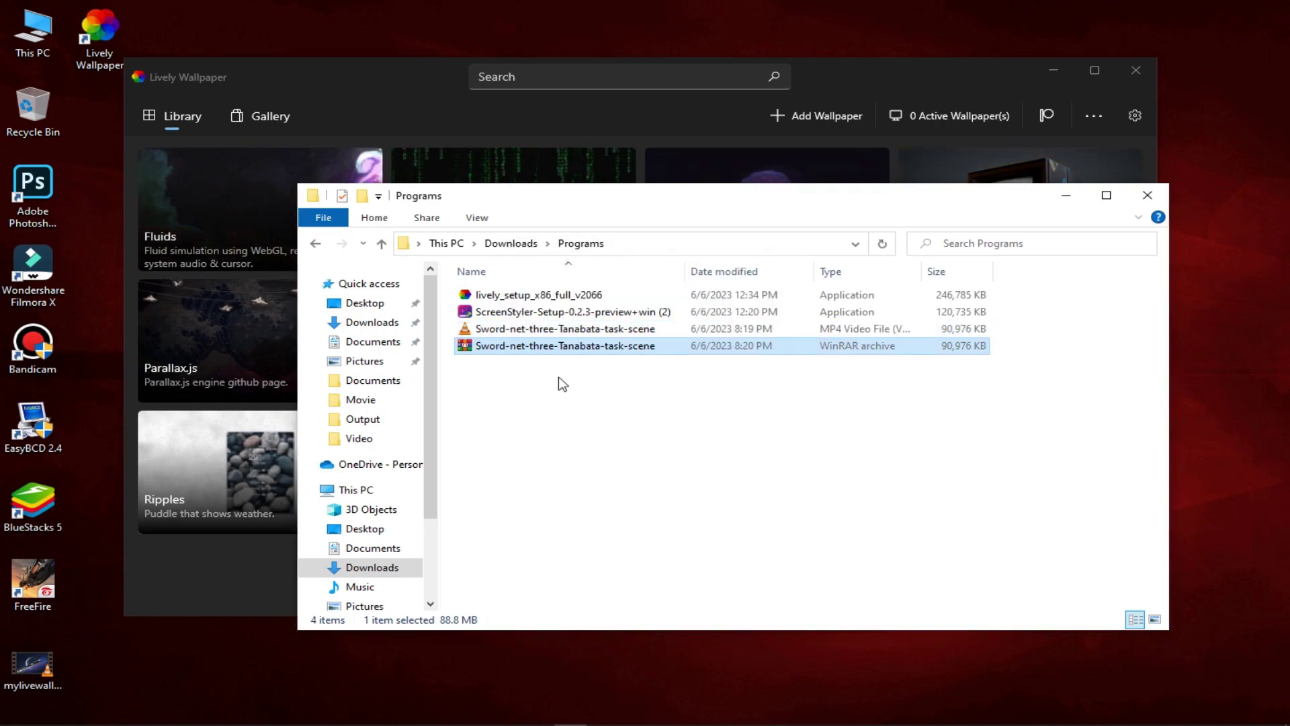
{"action": "left_click", "coordinate": [521, 329]}
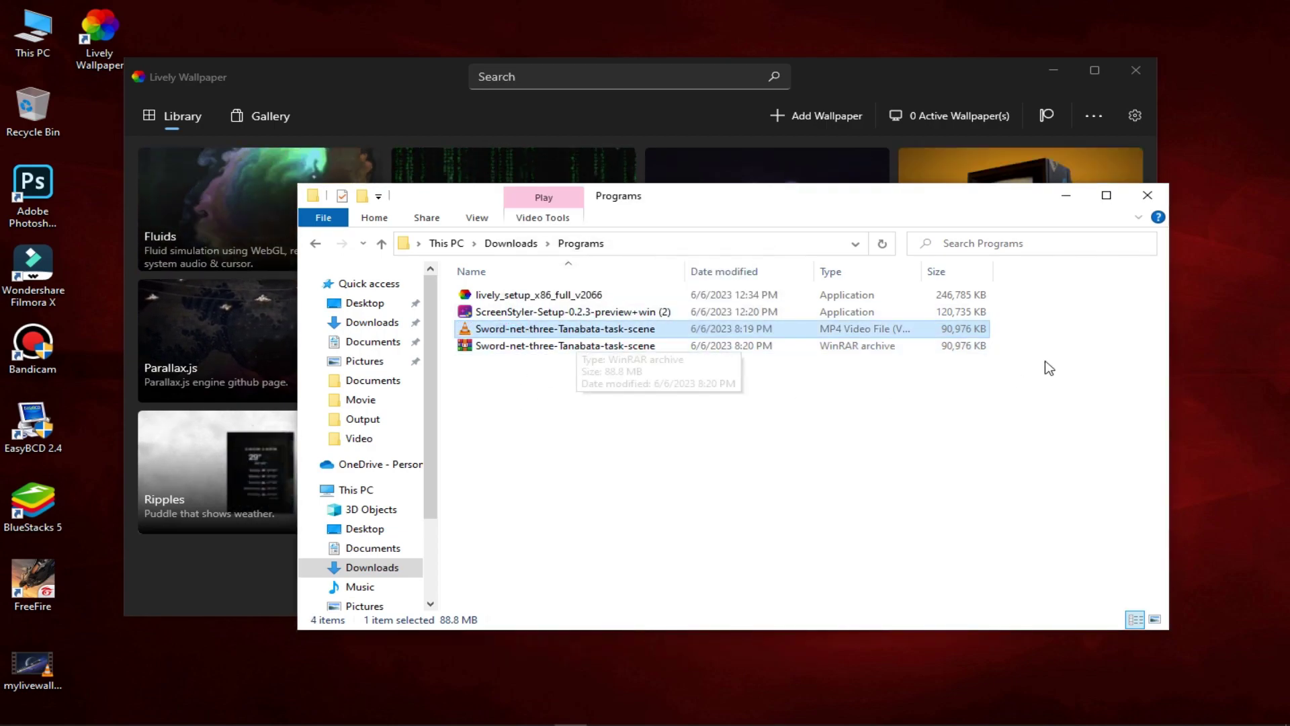
{"action": "left_click", "coordinate": [1145, 195]}
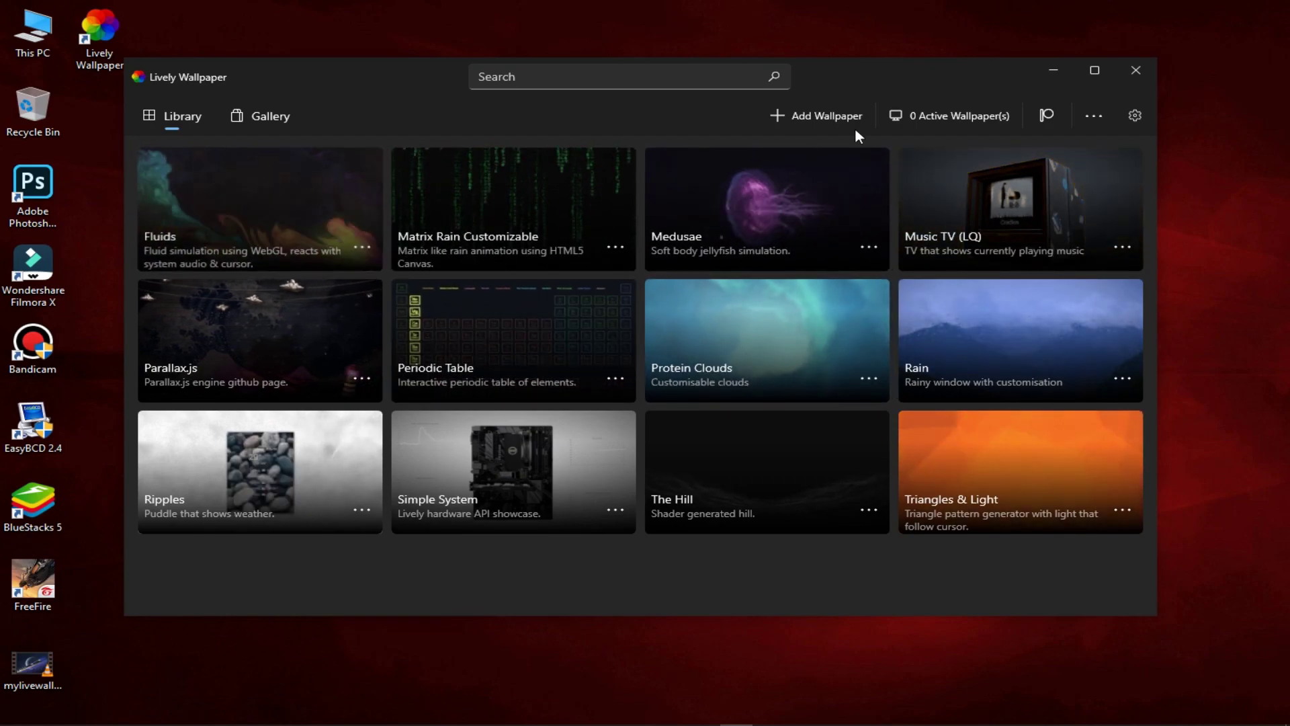
Add the Sword-net-three-Tanabata-task-scene MP4 video to Lively Wallpaper as the desktop wallpaper, keeping its default title
{"action": "left_click", "coordinate": [825, 116]}
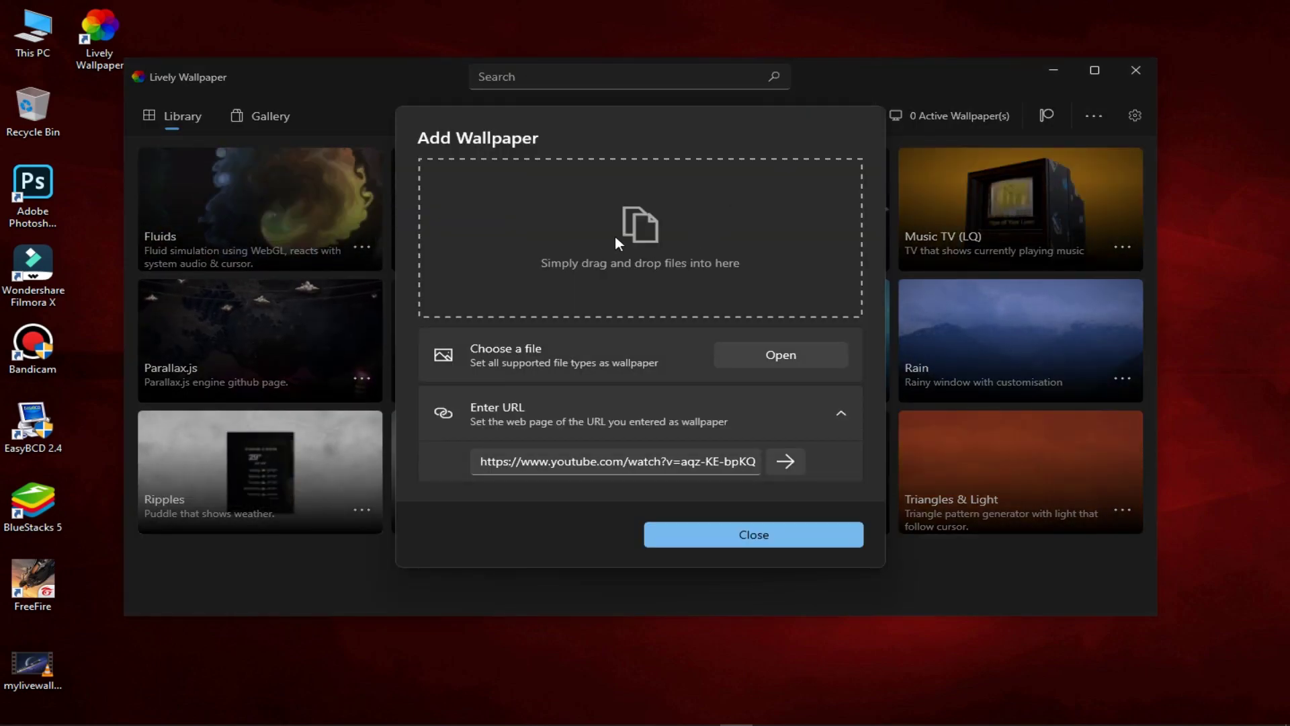
{"action": "left_click", "coordinate": [764, 354]}
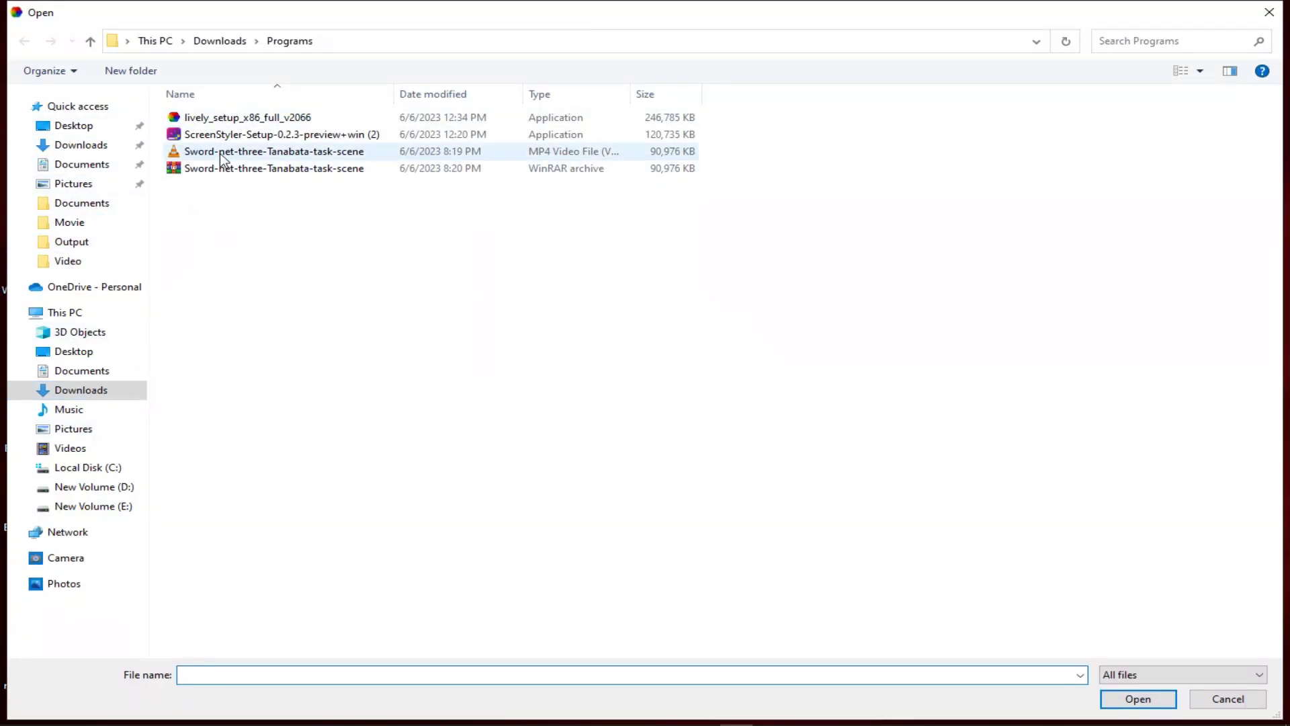
{"action": "left_click", "coordinate": [303, 153]}
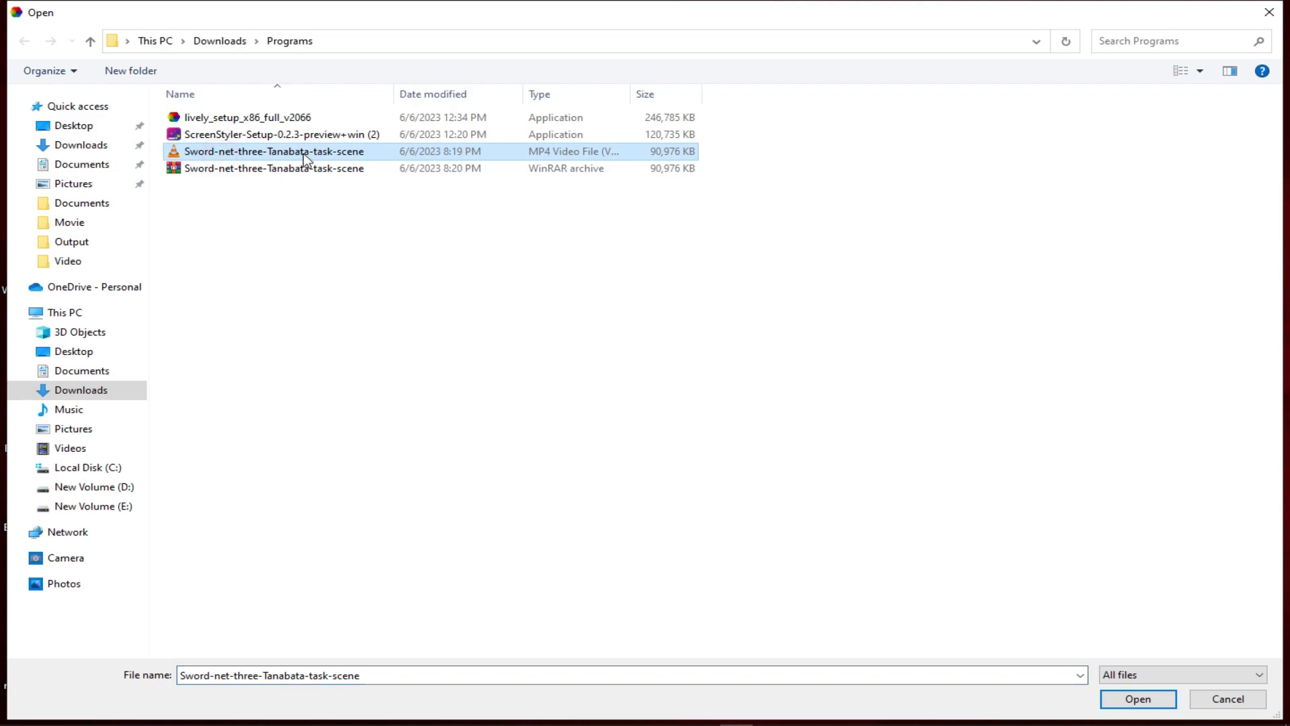
{"action": "left_click", "coordinate": [1138, 699]}
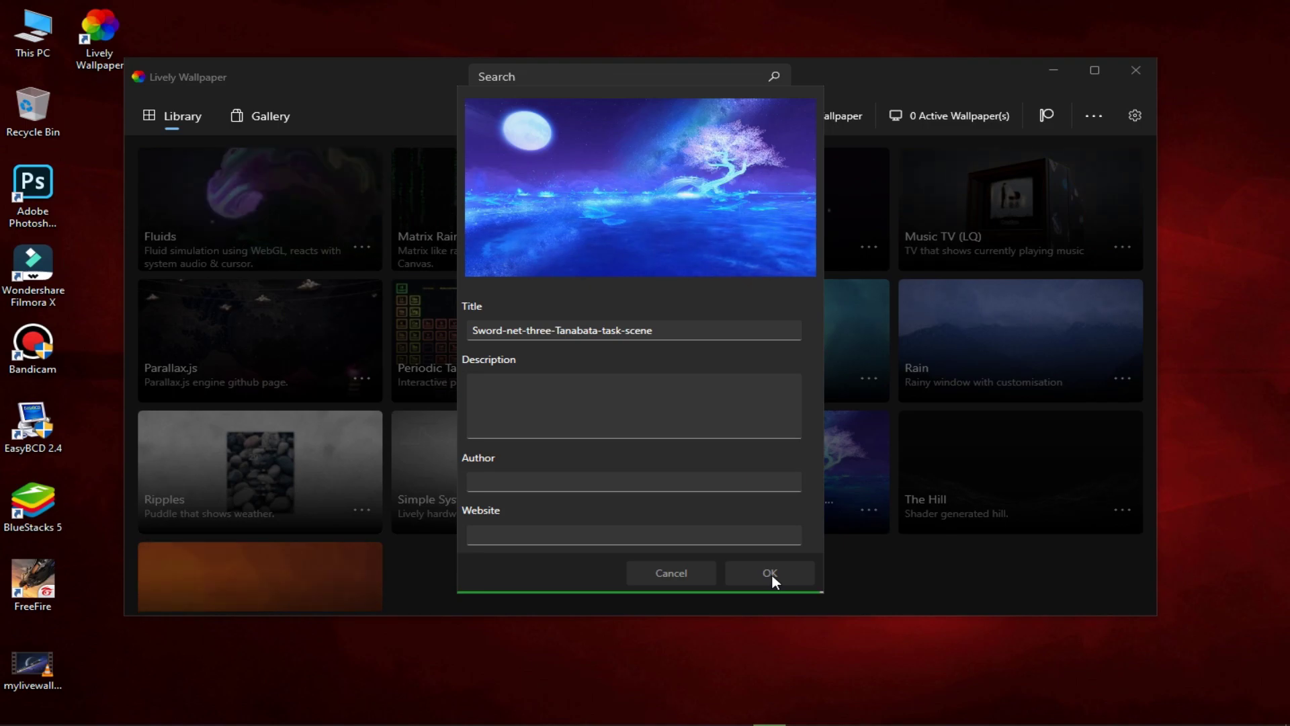
{"action": "left_click", "coordinate": [773, 576]}
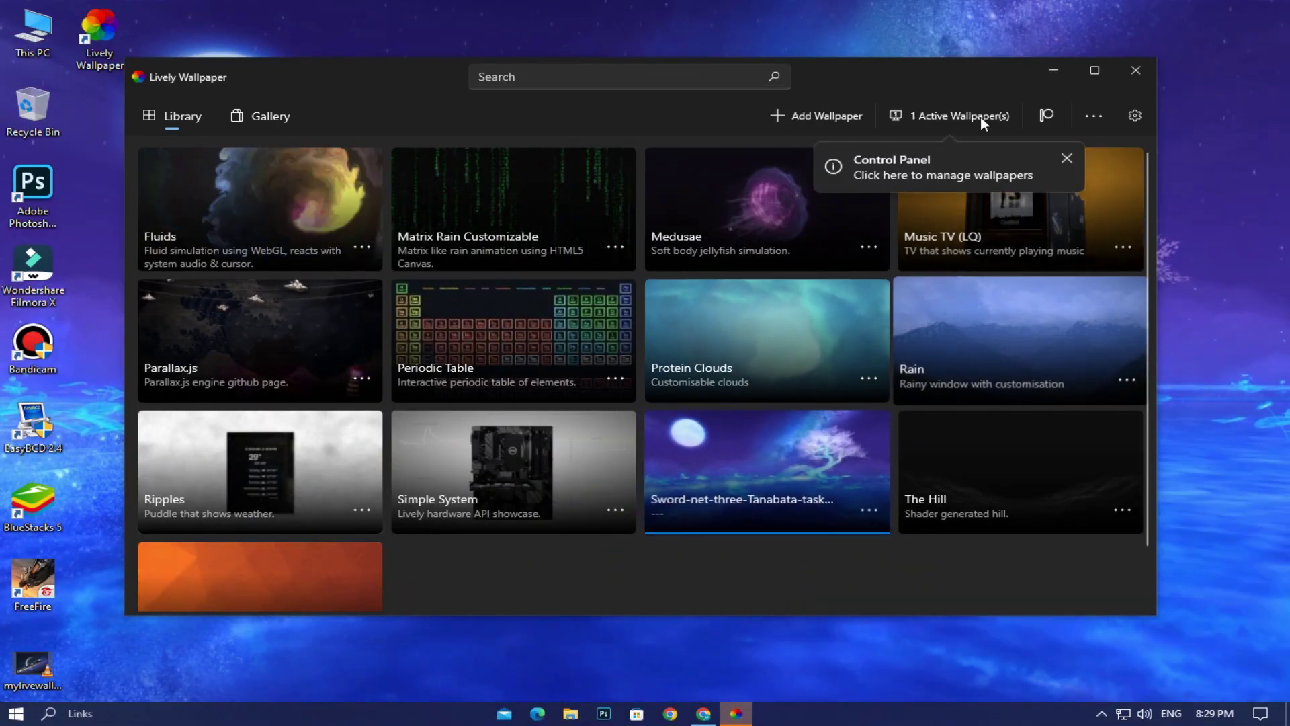
Set the Taskbar Theme to Clear in Lively Wallpaper's system settings
{"action": "left_click", "coordinate": [1134, 115]}
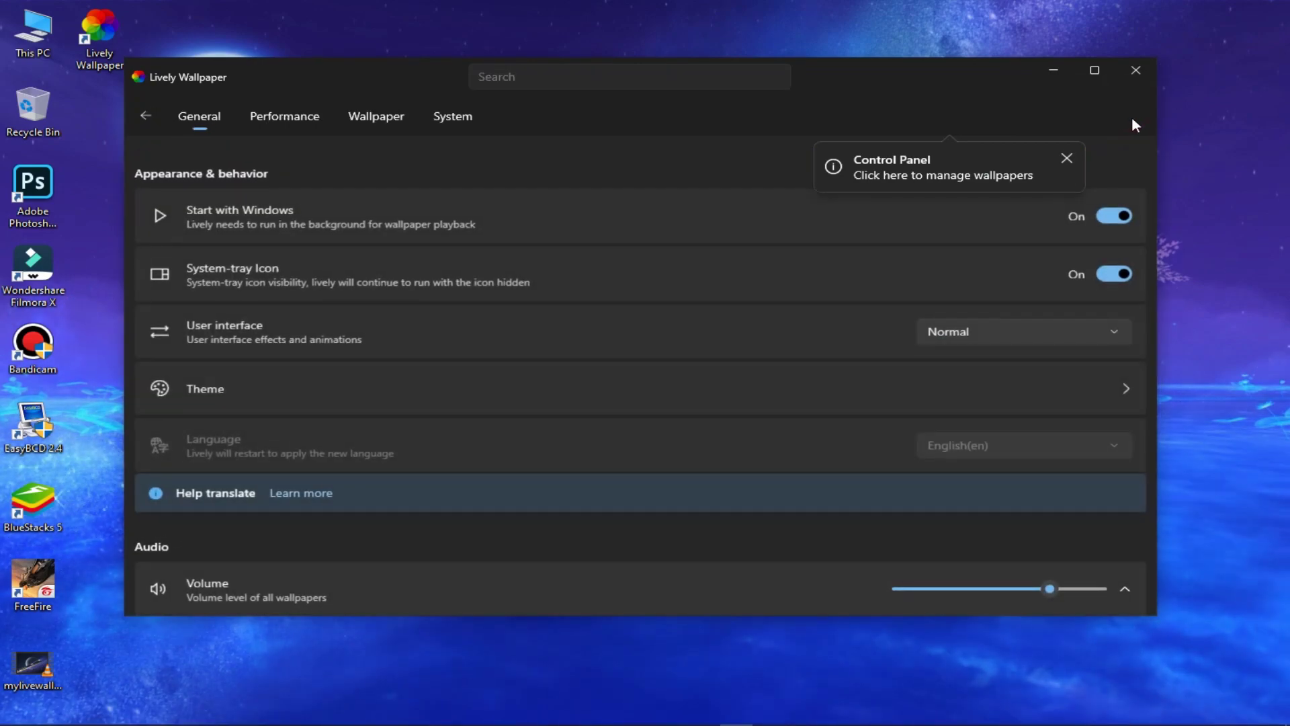
{"action": "left_click", "coordinate": [444, 116]}
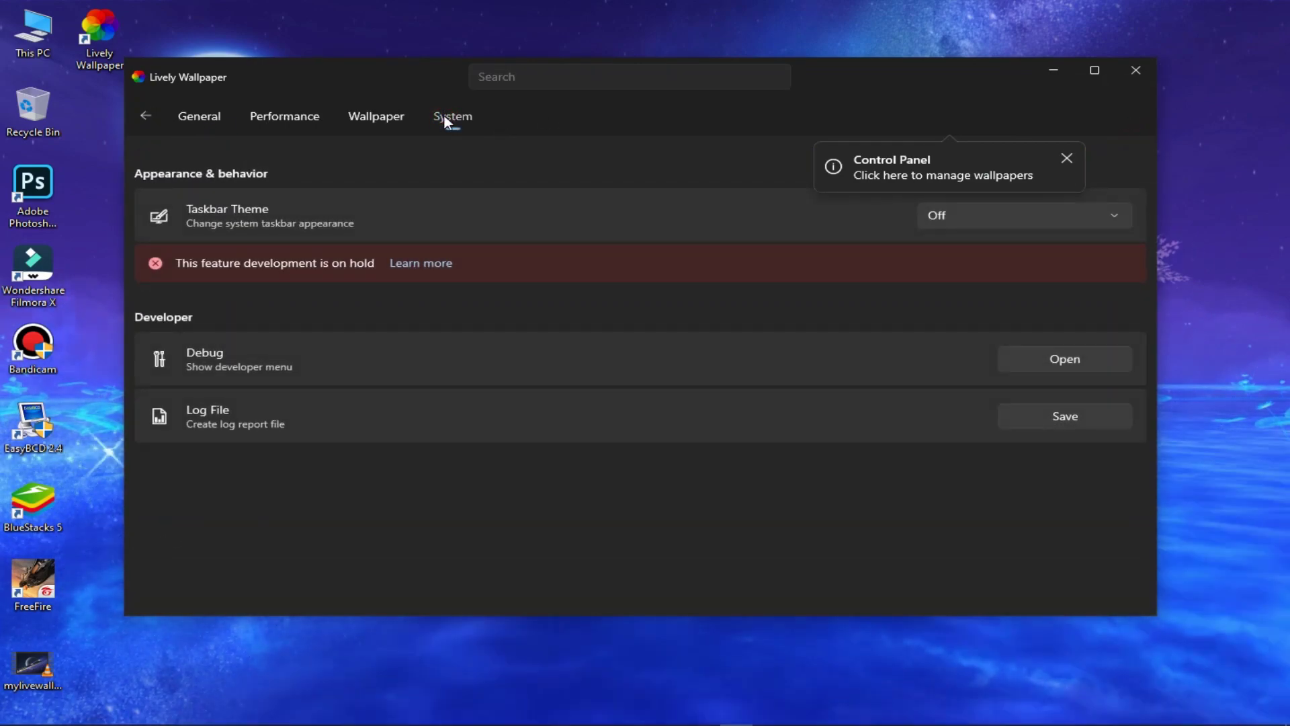
{"action": "left_click", "coordinate": [967, 217]}
{"action": "left_click", "coordinate": [950, 246]}
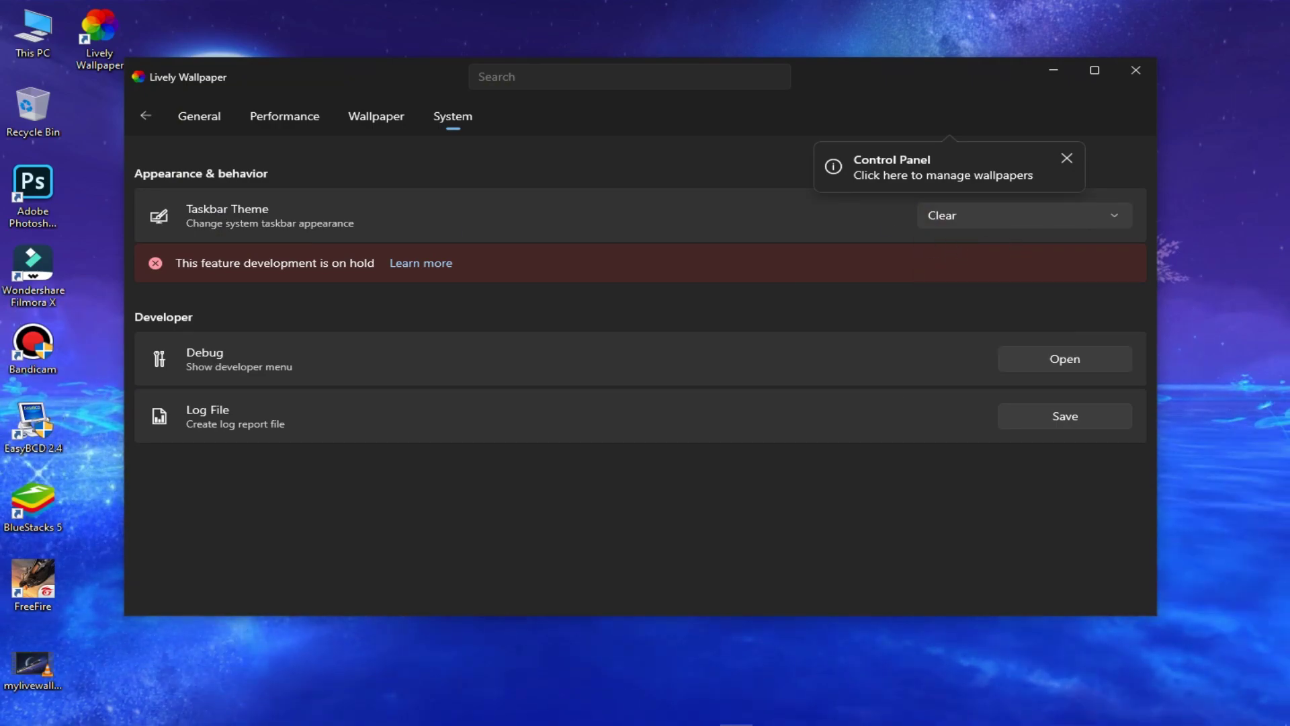
Dismiss the Control Panel tip, then review the Performance and General settings and close Lively Wallpaper to the system tray
{"action": "left_click", "coordinate": [1068, 159]}
{"action": "left_click", "coordinate": [271, 109]}
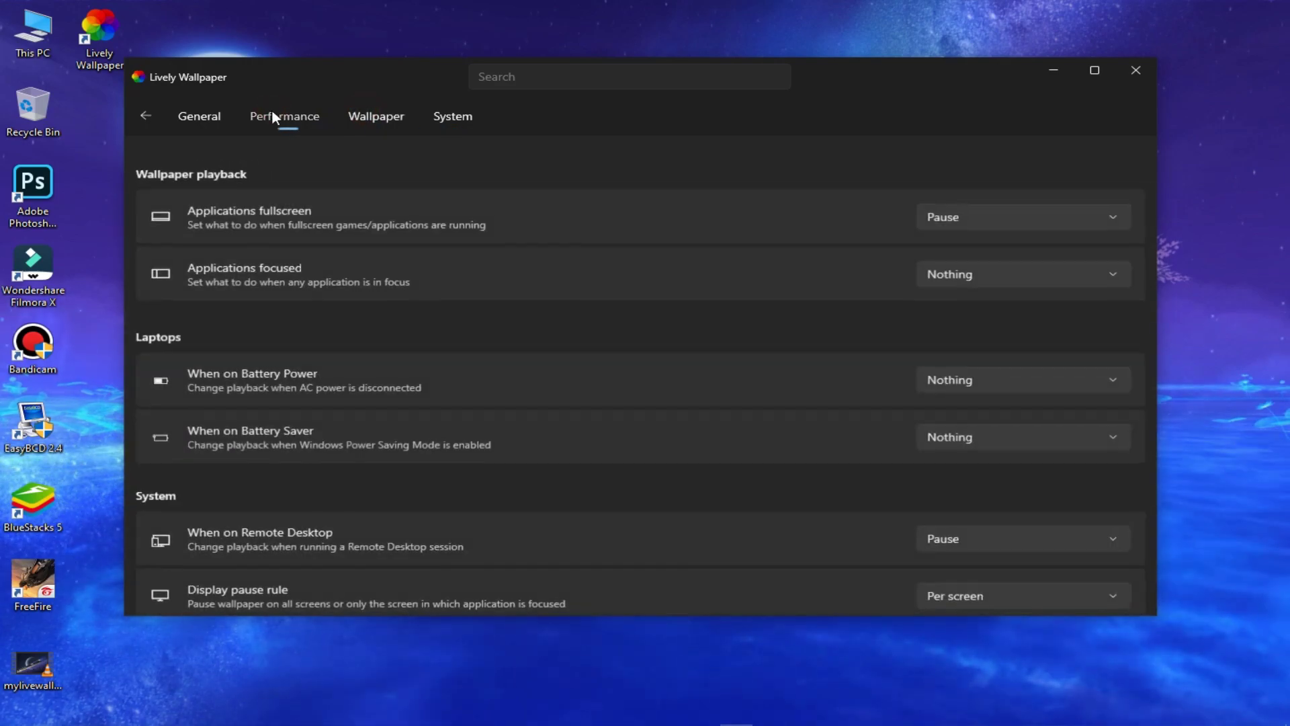
{"action": "left_click", "coordinate": [191, 120]}
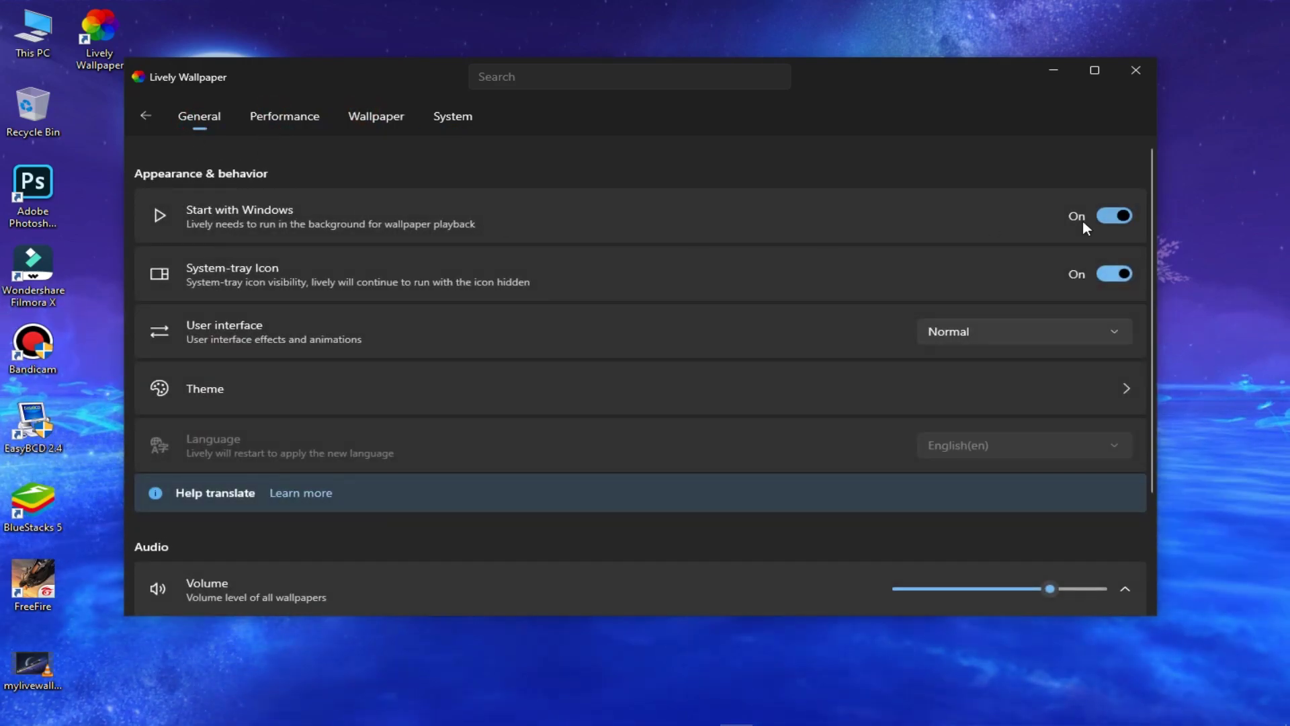
{"action": "left_click", "coordinate": [1134, 70]}
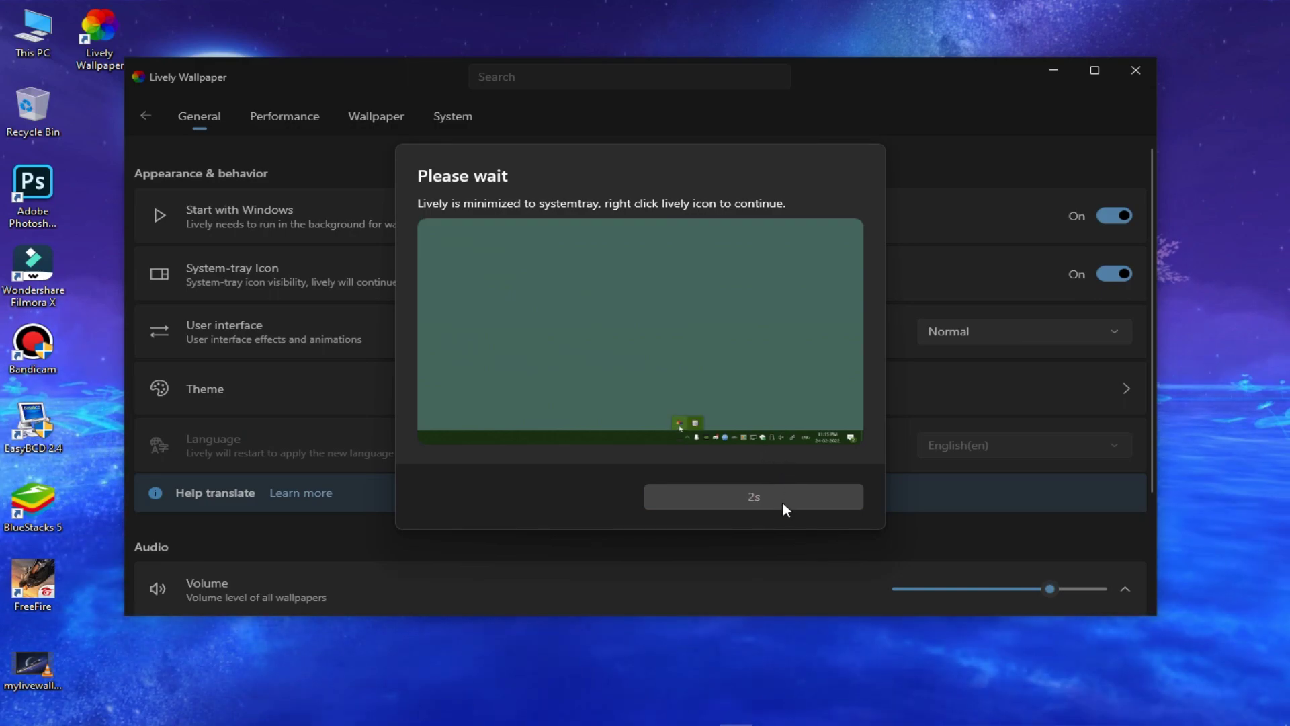
{"action": "left_click", "coordinate": [765, 497]}
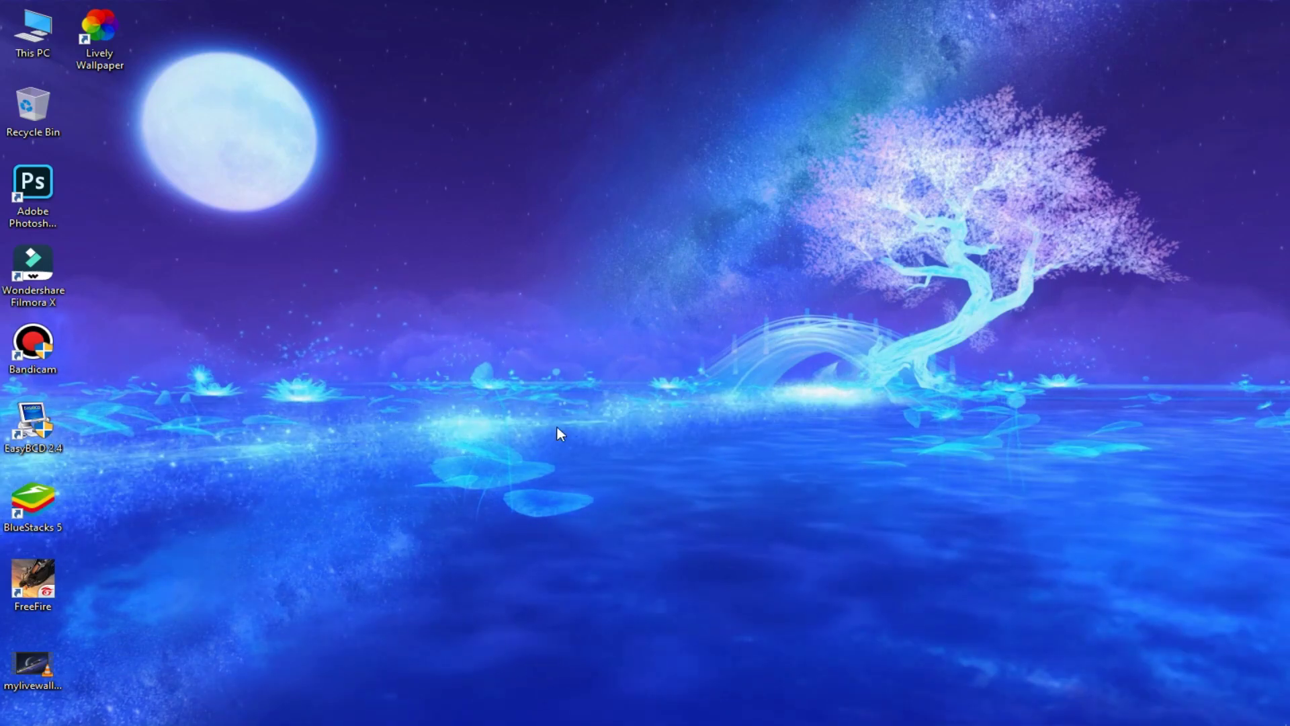
Run ScreenStyler-Setup-0.2.3 from the Programs folder, accept the license agreement and install it with the RocketDock component
{"action": "left_click", "coordinate": [570, 718]}
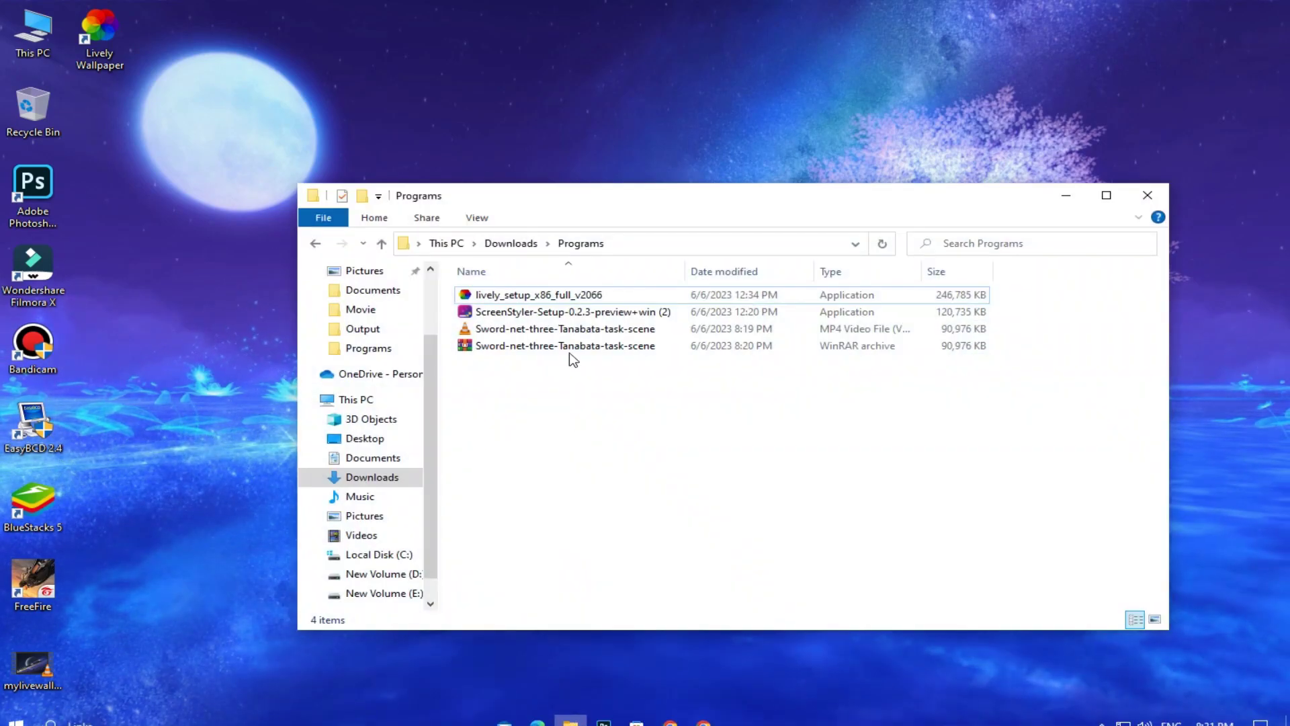
{"action": "left_click", "coordinate": [514, 316]}
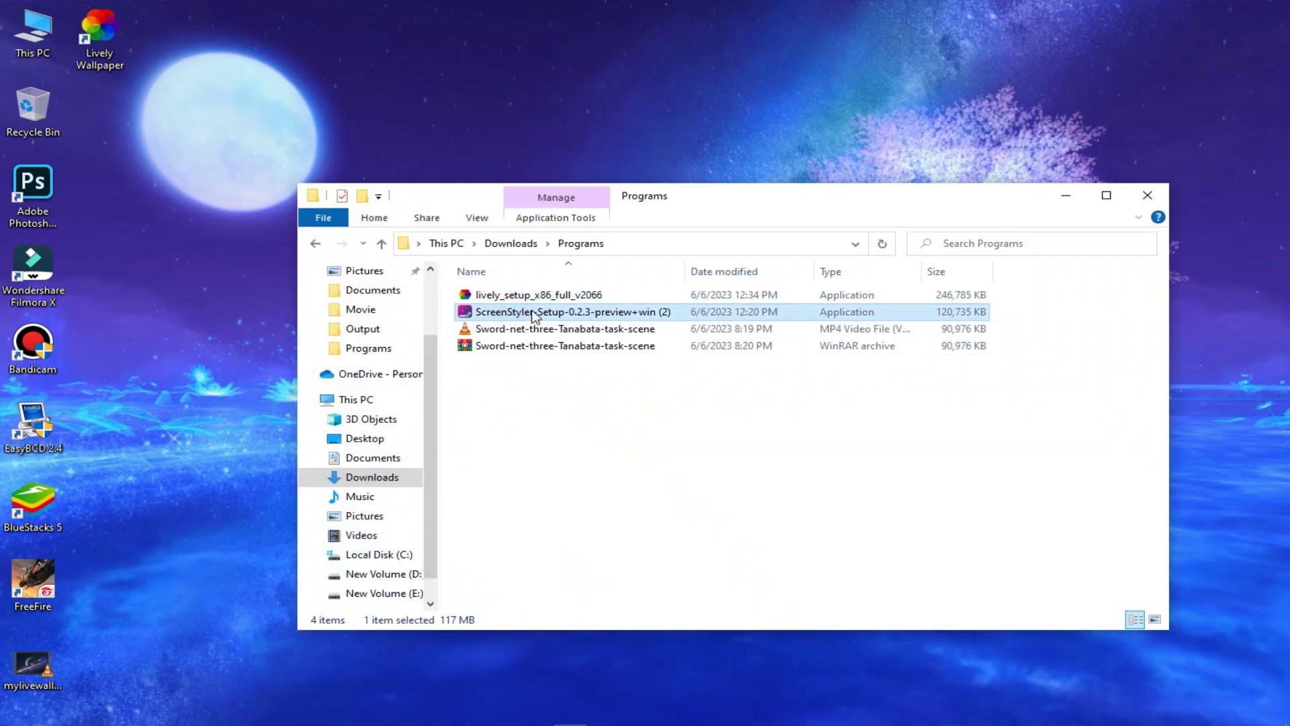
{"action": "right_click", "coordinate": [535, 313]}
{"action": "left_click", "coordinate": [579, 325]}
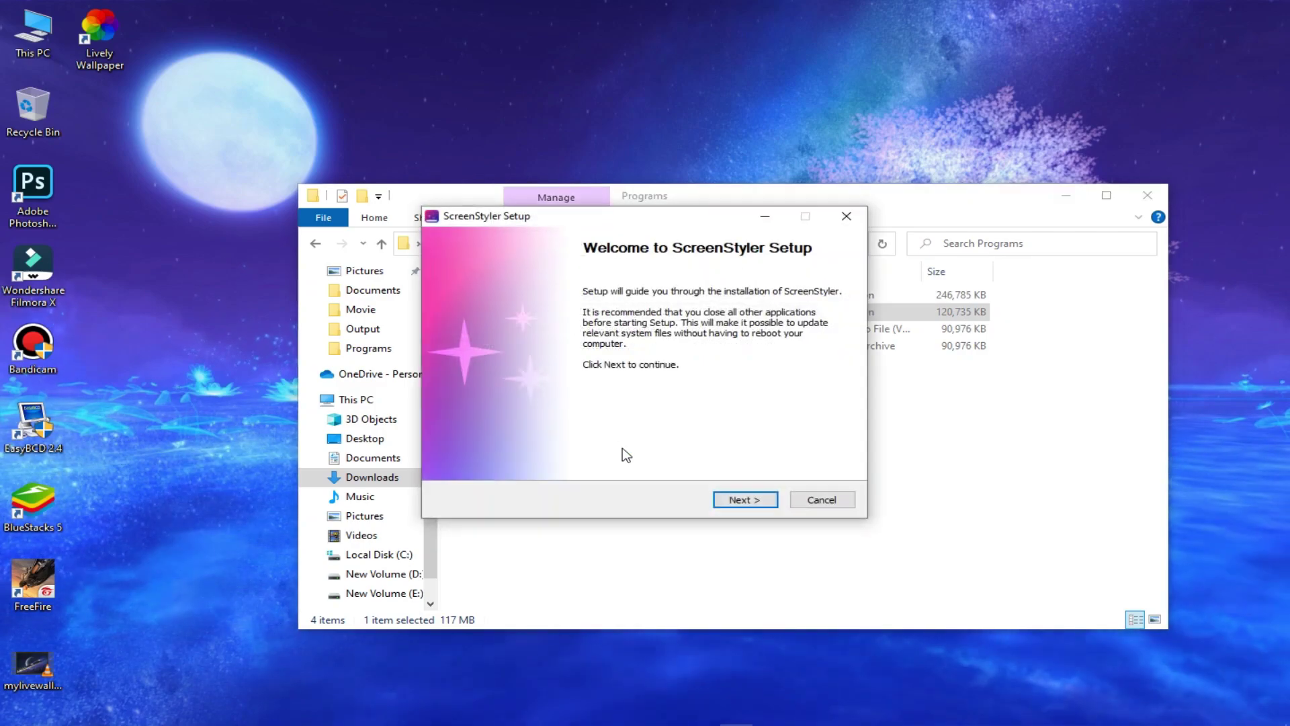
{"action": "left_click", "coordinate": [772, 502]}
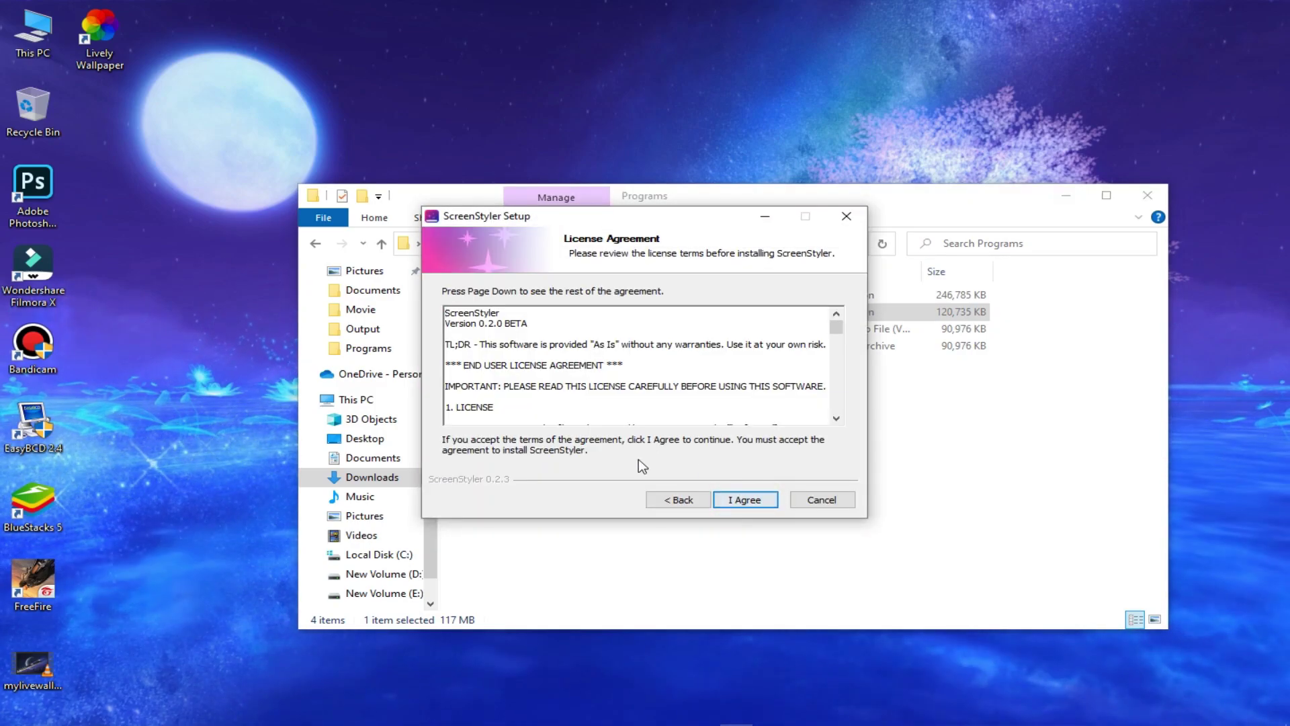
{"action": "left_click", "coordinate": [750, 501]}
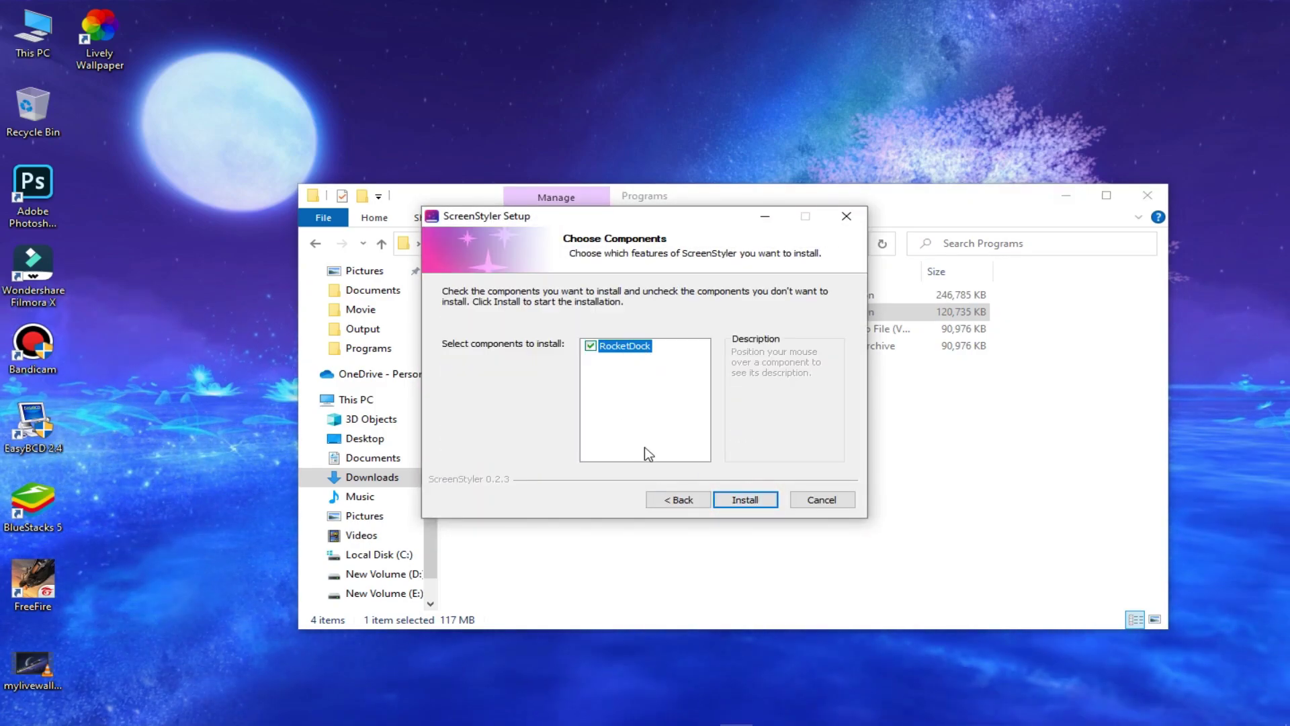
{"action": "left_click", "coordinate": [746, 501]}
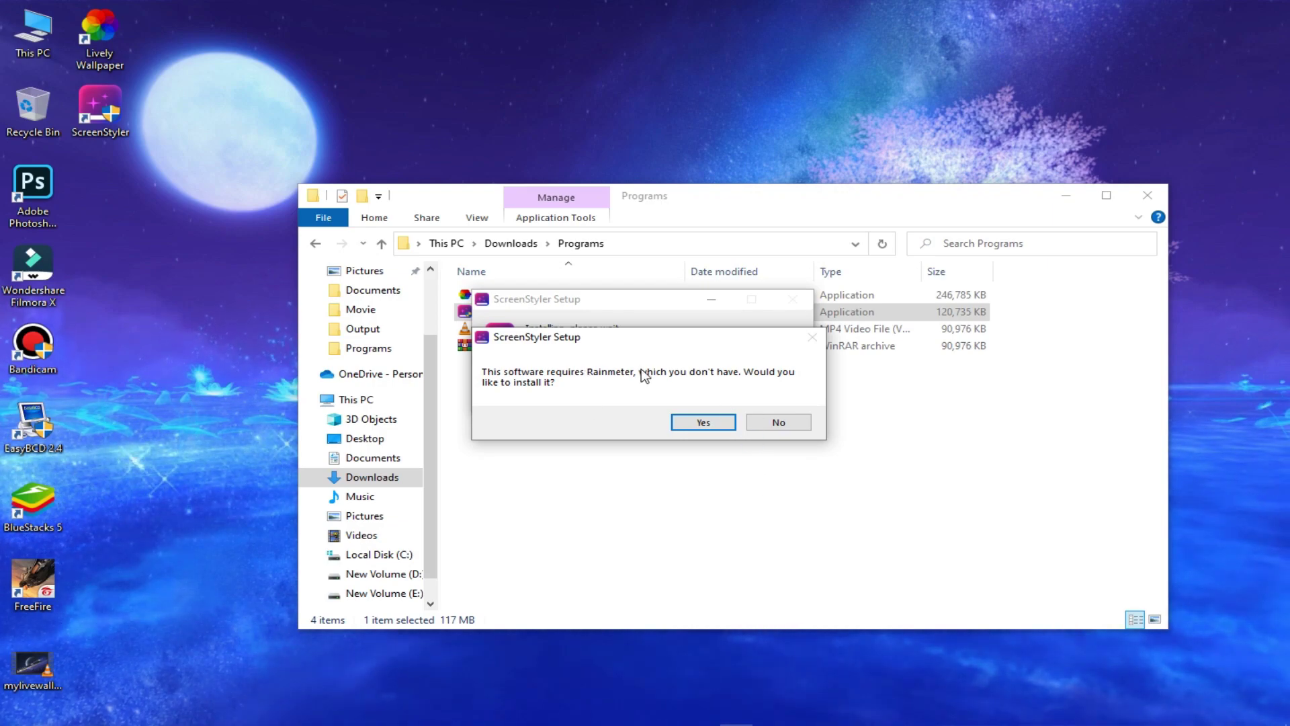
Install the required Rainmeter in English as a standard 64-bit installation in C:\Program Files\Rainmeter with launch on startup, and clear the folder window away
{"action": "left_click", "coordinate": [696, 424]}
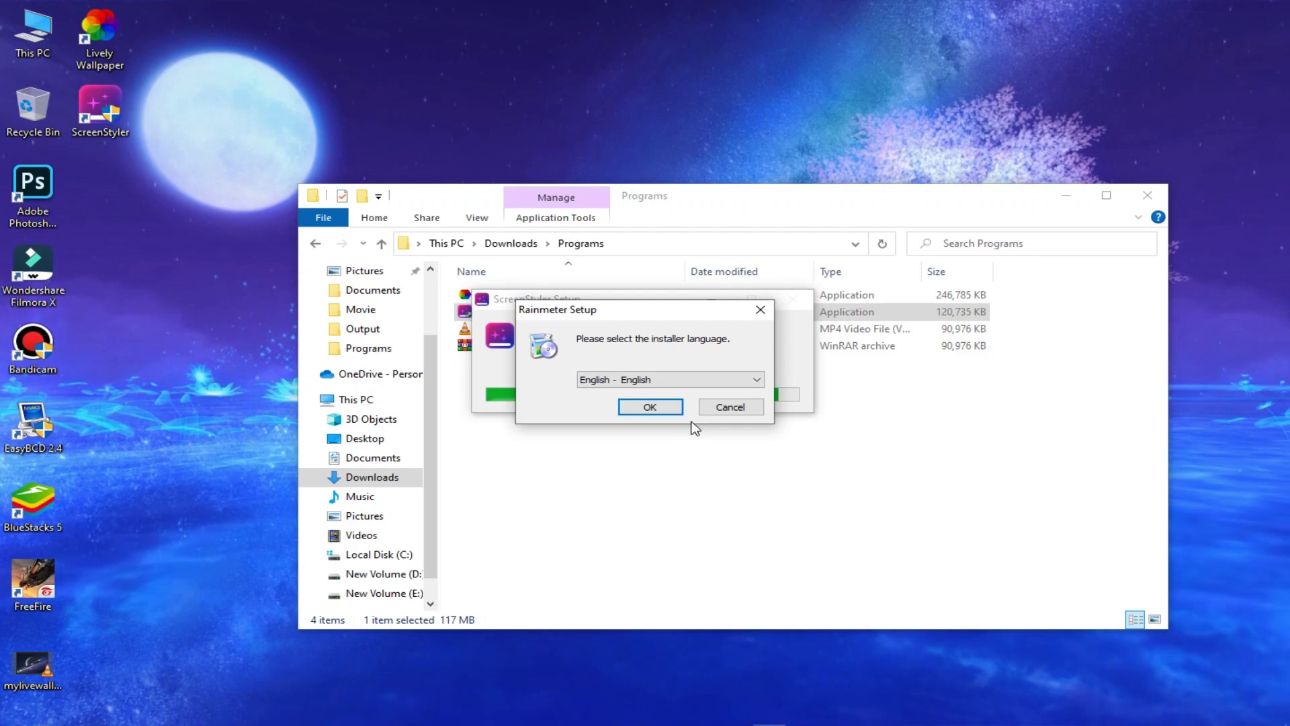
{"action": "left_click", "coordinate": [639, 408]}
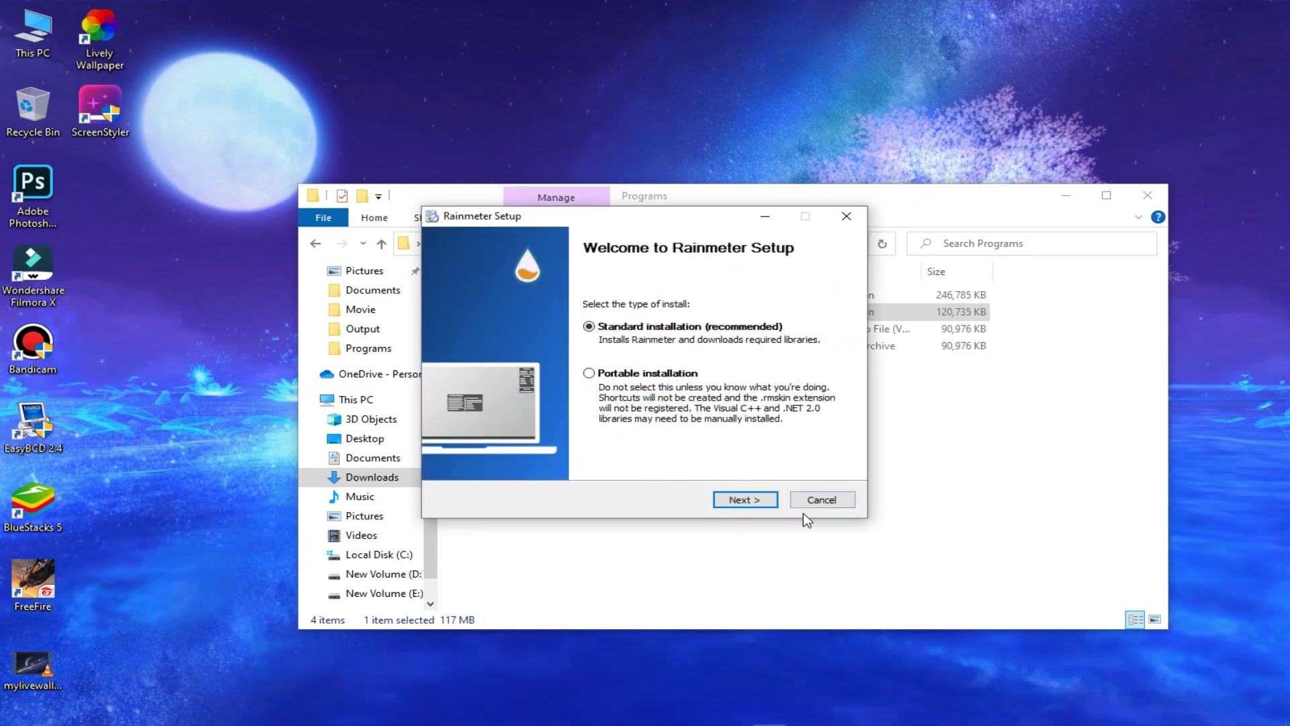
{"action": "left_click", "coordinate": [749, 500]}
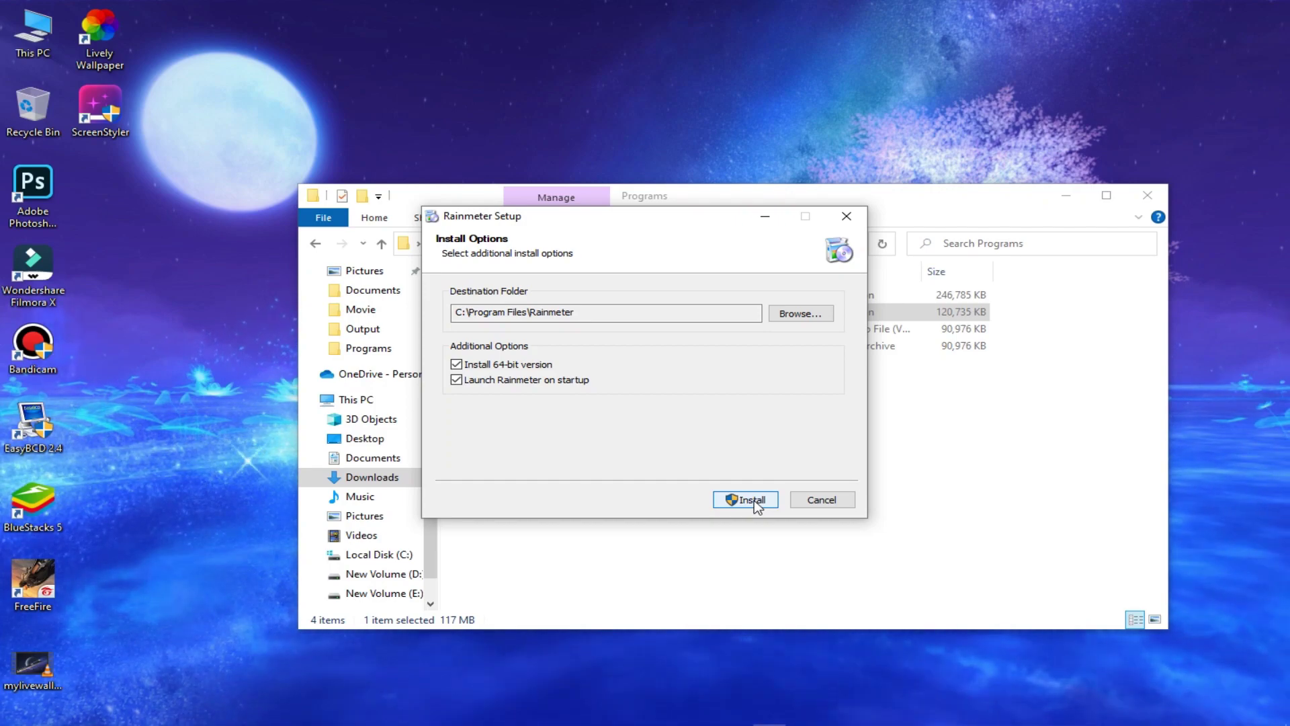
{"action": "left_click", "coordinate": [754, 500]}
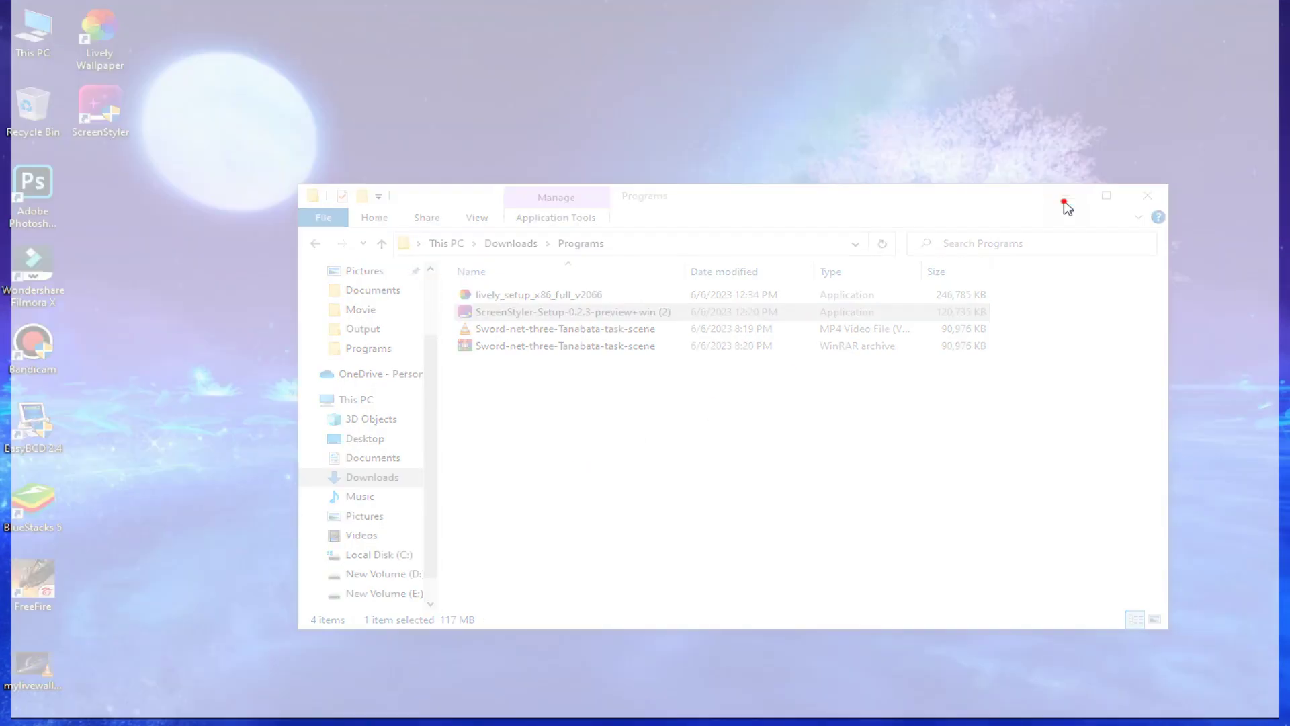
{"action": "left_click", "coordinate": [1065, 201]}
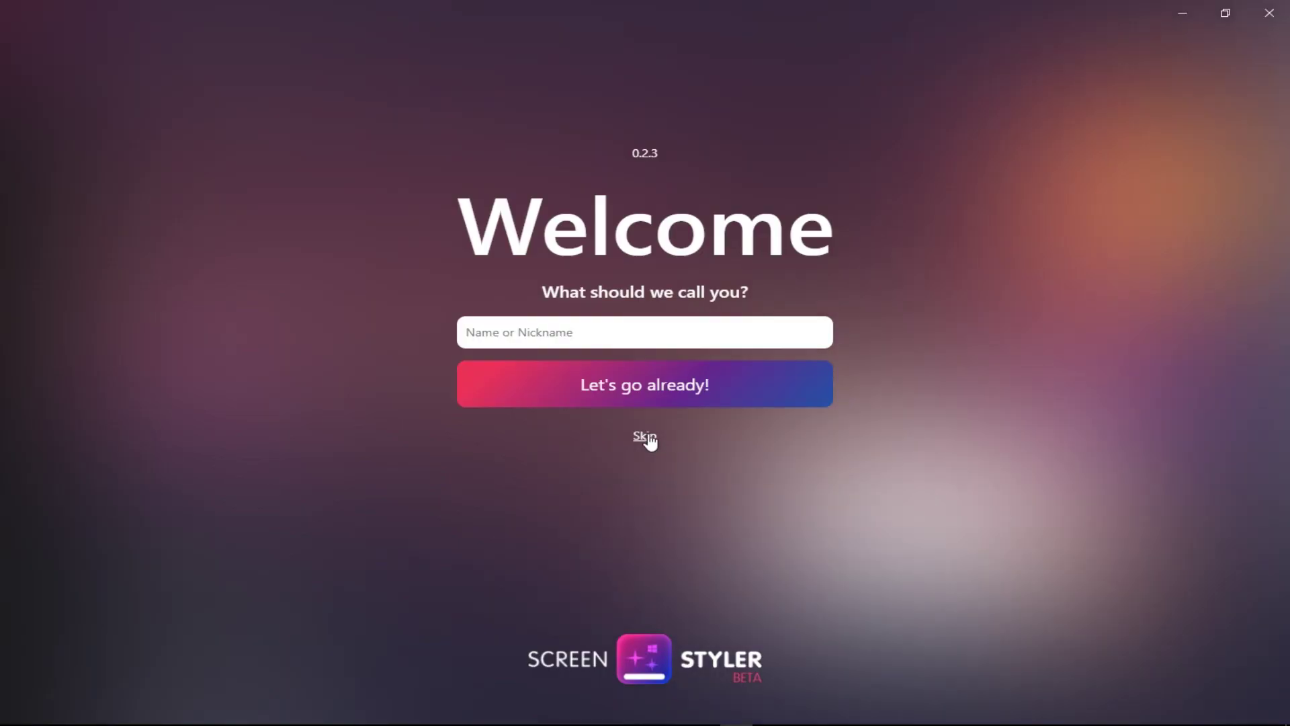
Skip the nickname entry in ScreenStyler, open My First Style and hide the welcome message
{"action": "left_click", "coordinate": [646, 438]}
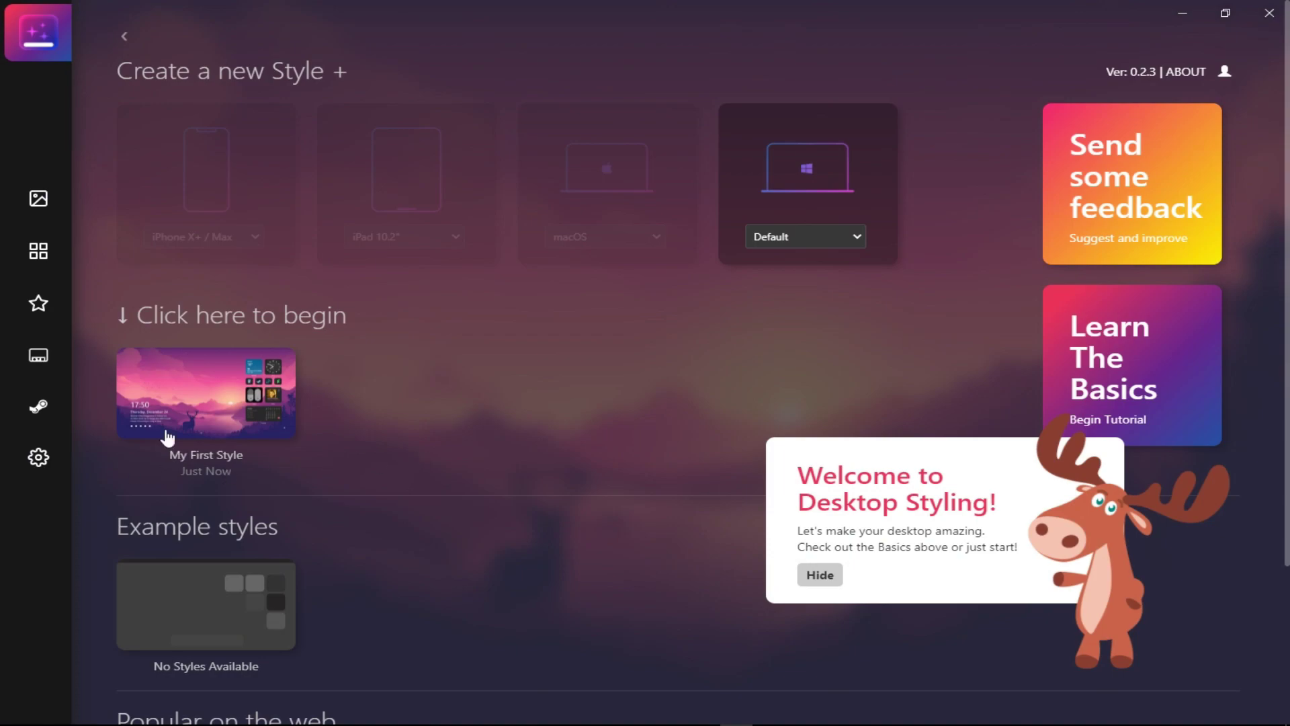
{"action": "left_click", "coordinate": [201, 404]}
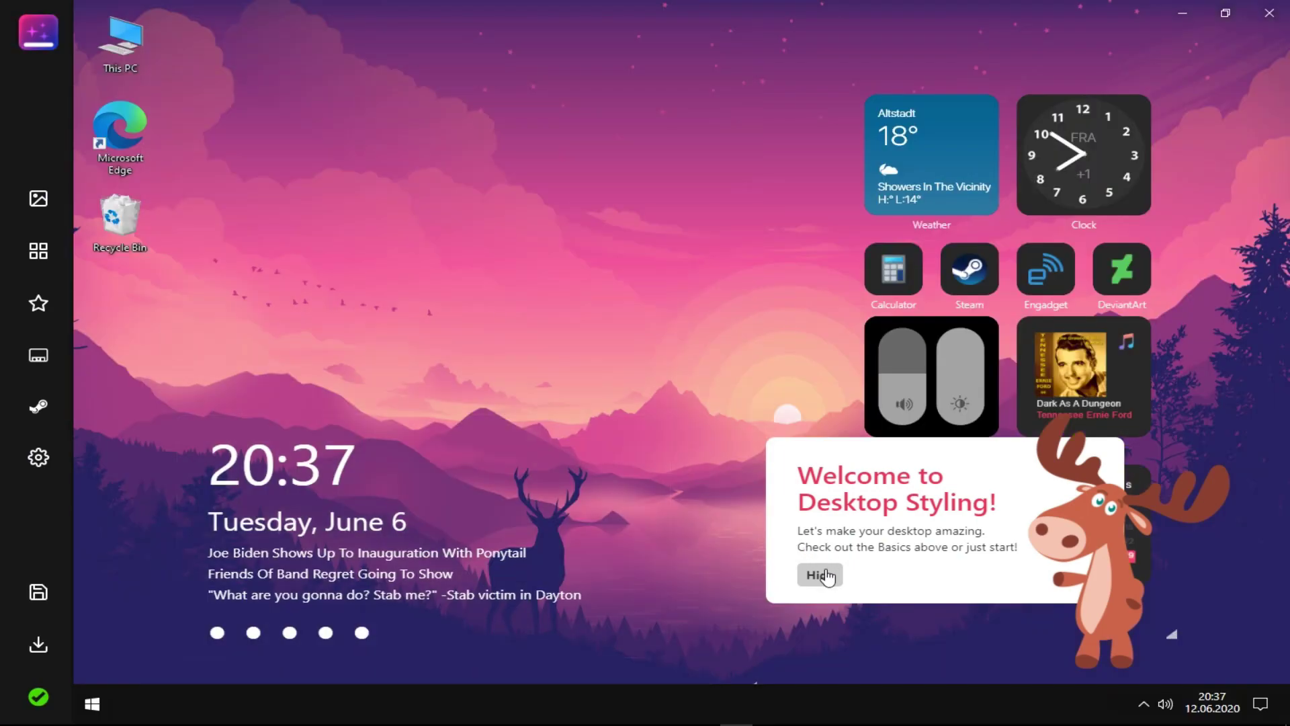
{"action": "left_click", "coordinate": [820, 574]}
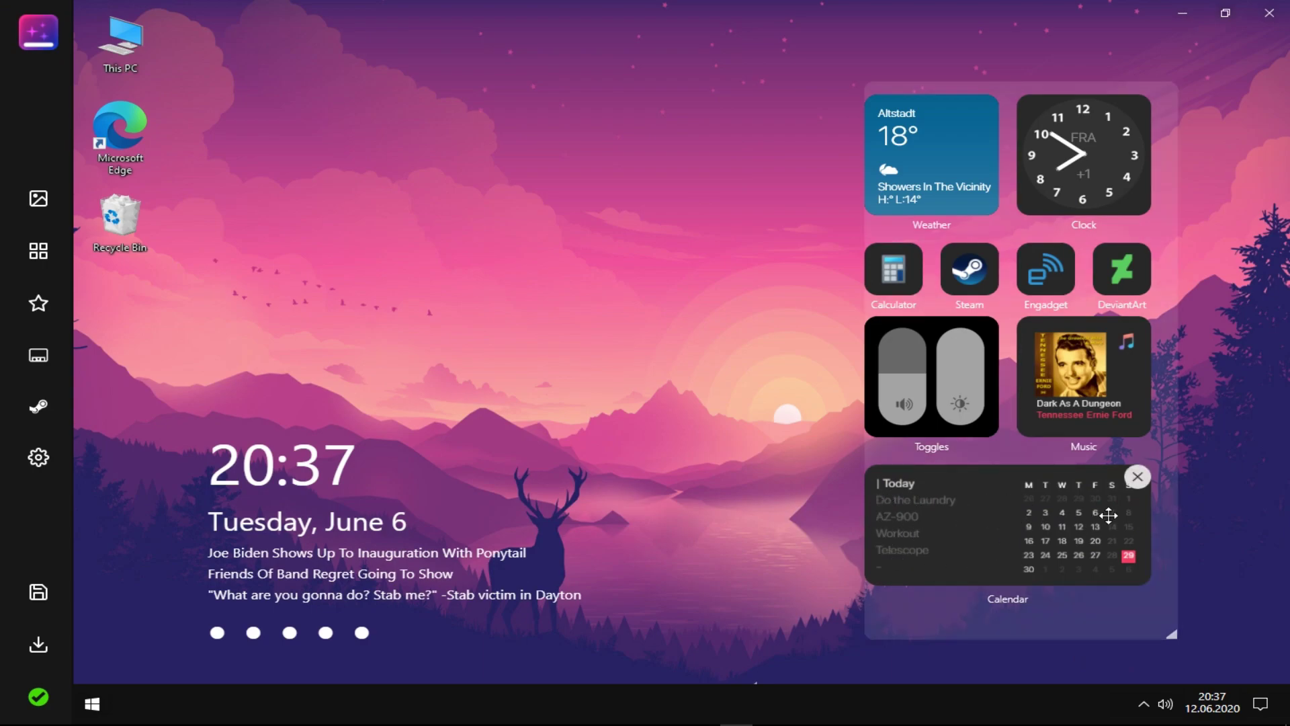
Remove the Calendar widget from the style and shrink the frame around the remaining widgets
{"action": "left_click", "coordinate": [1141, 483]}
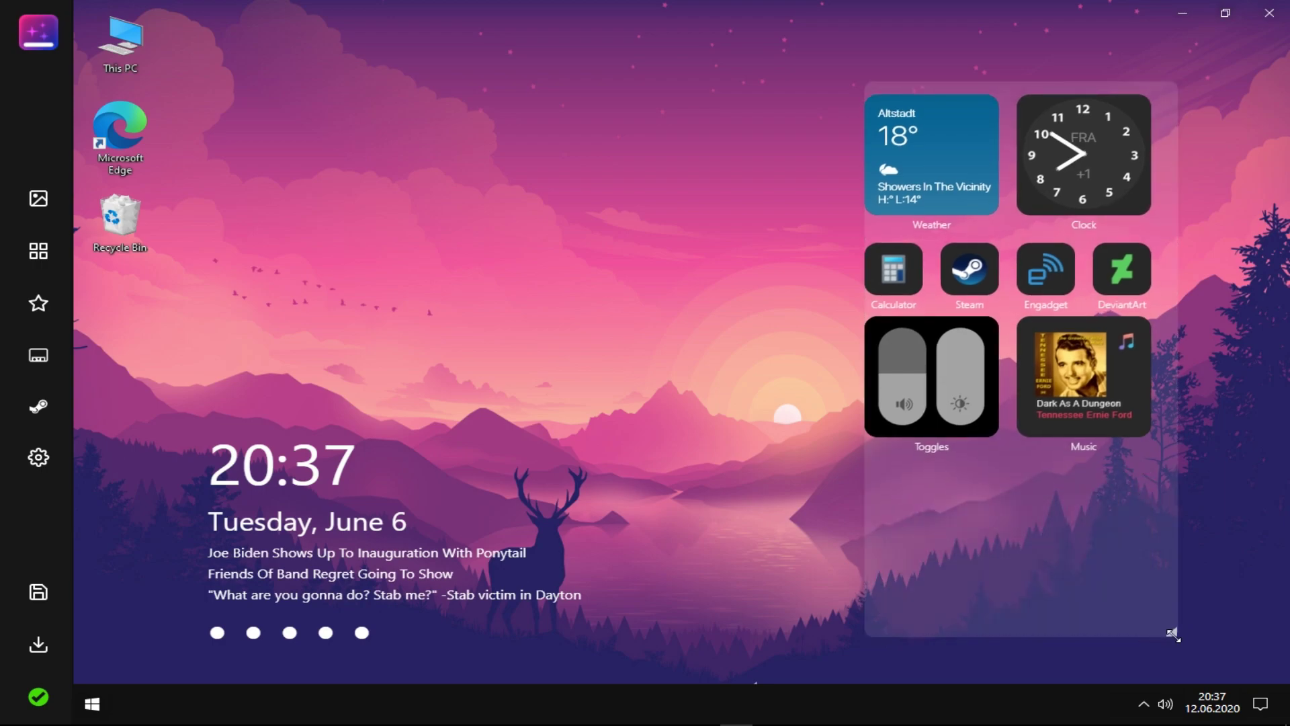
{"action": "left_click_drag", "start_coordinate": [1172, 634], "coordinate": [1156, 600]}
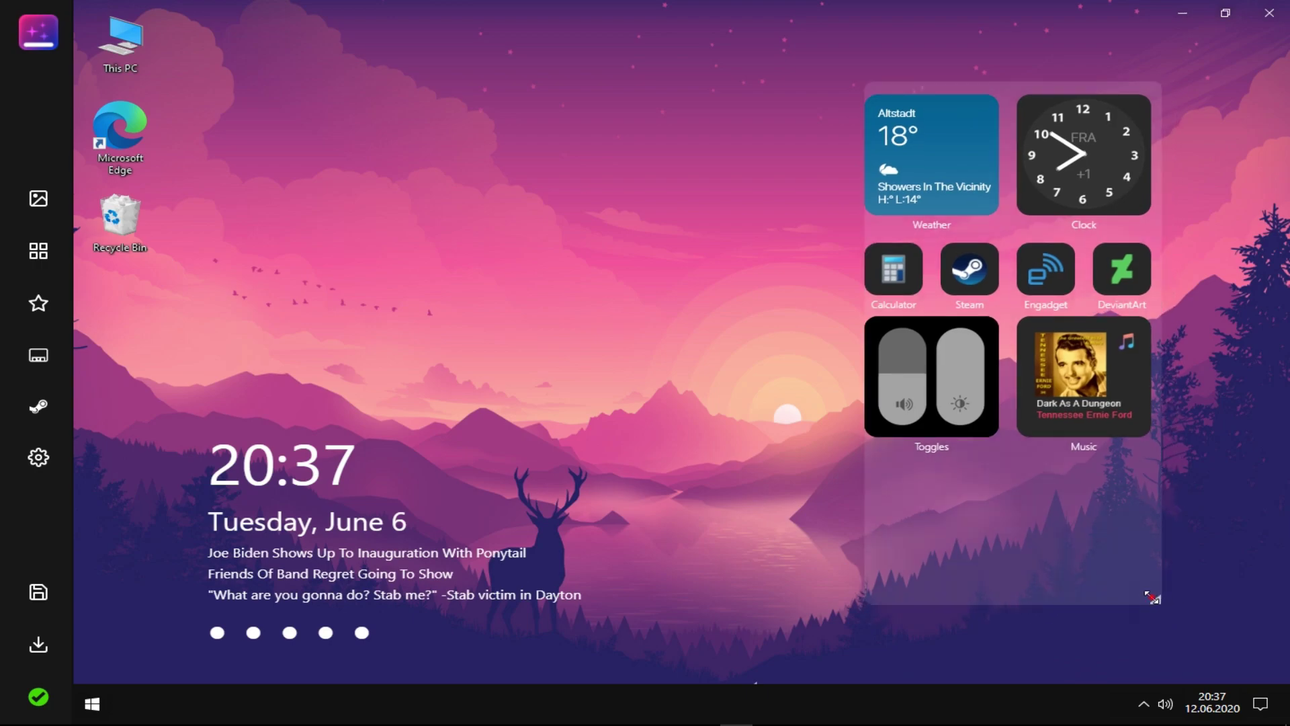
Shrink the clock, date and news widget and reposition it in the lower-left corner of the desktop, beside the deer
{"action": "left_click", "coordinate": [474, 566]}
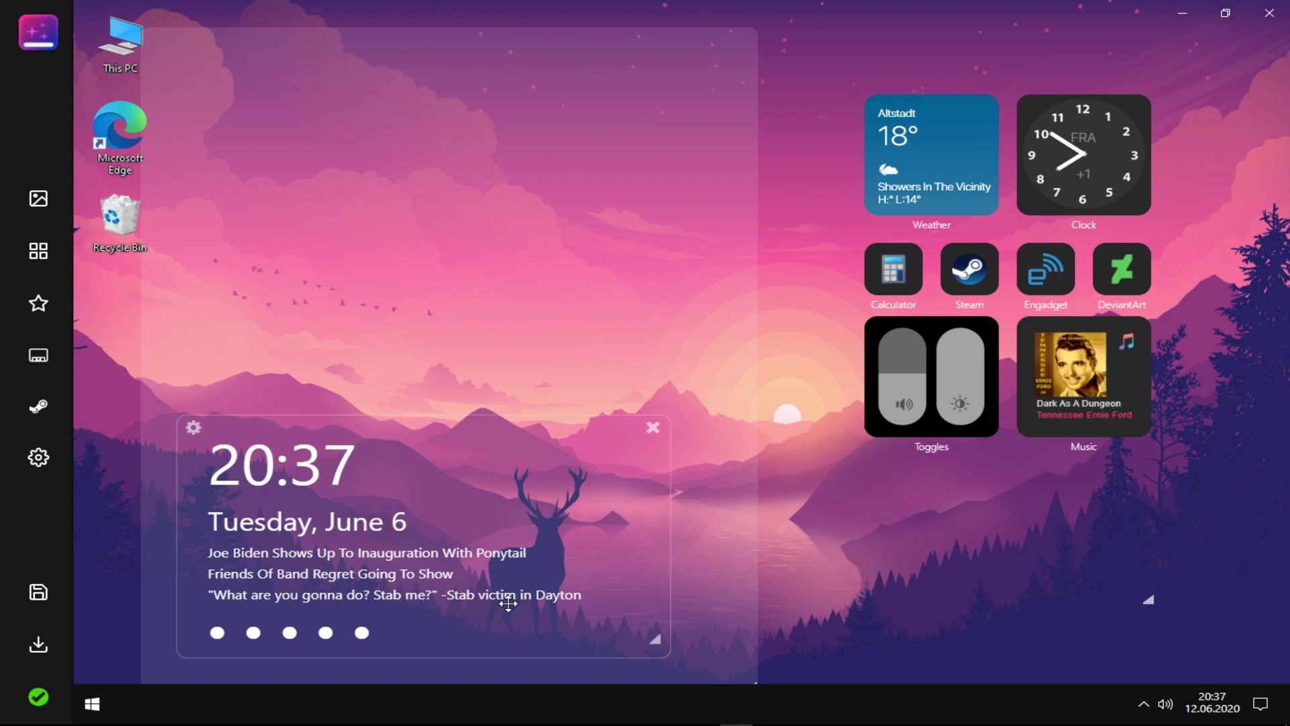
{"action": "left_click_drag", "start_coordinate": [654, 644], "coordinate": [512, 604]}
{"action": "left_click_drag", "start_coordinate": [403, 476], "coordinate": [371, 554]}
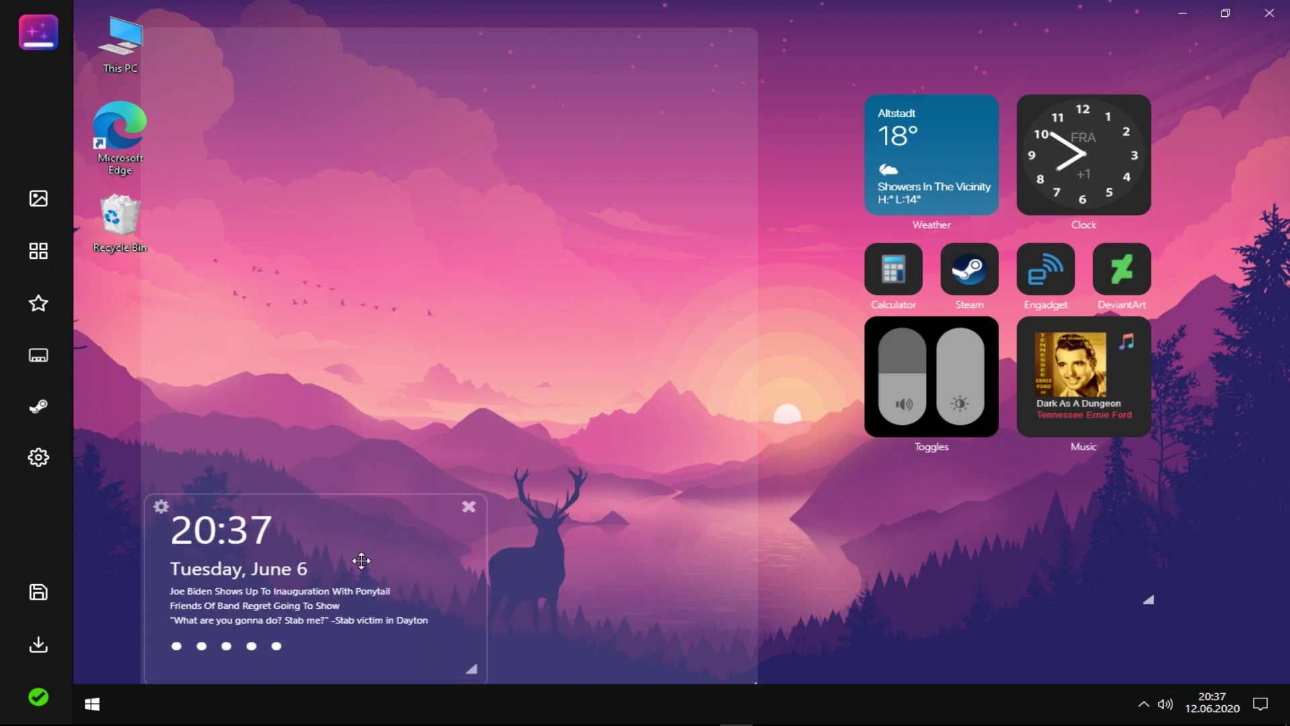
{"action": "left_click_drag", "start_coordinate": [475, 664], "coordinate": [451, 646]}
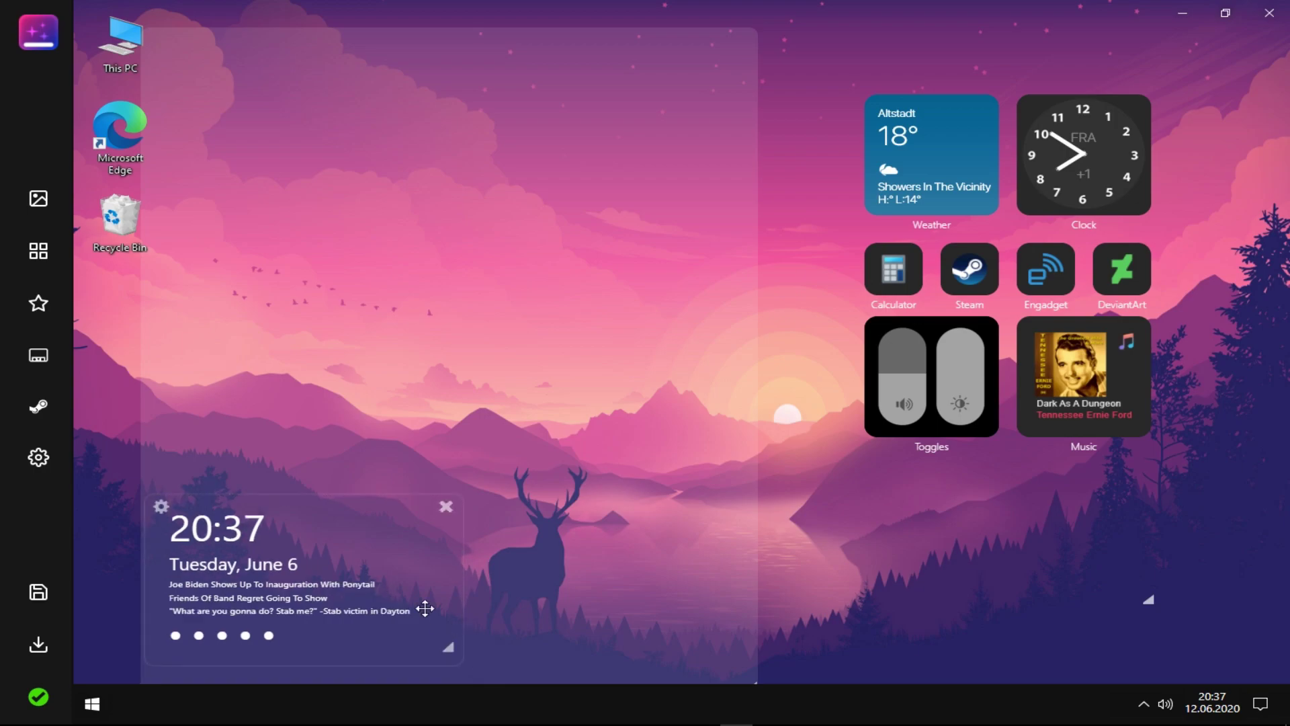
{"action": "left_click_drag", "start_coordinate": [380, 571], "coordinate": [380, 581]}
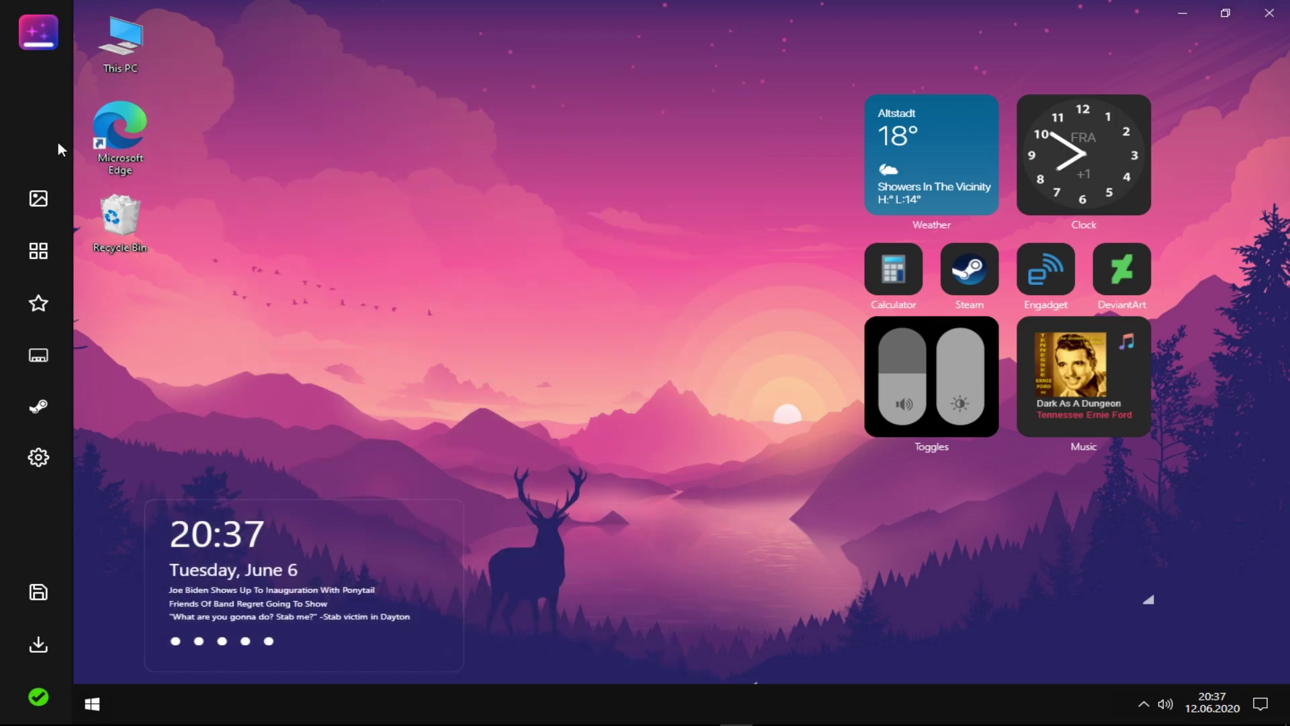
Browse the standard Rainmeter widgets and add the System widget from the iOS-inspired grid widgets
{"action": "left_click", "coordinate": [35, 256]}
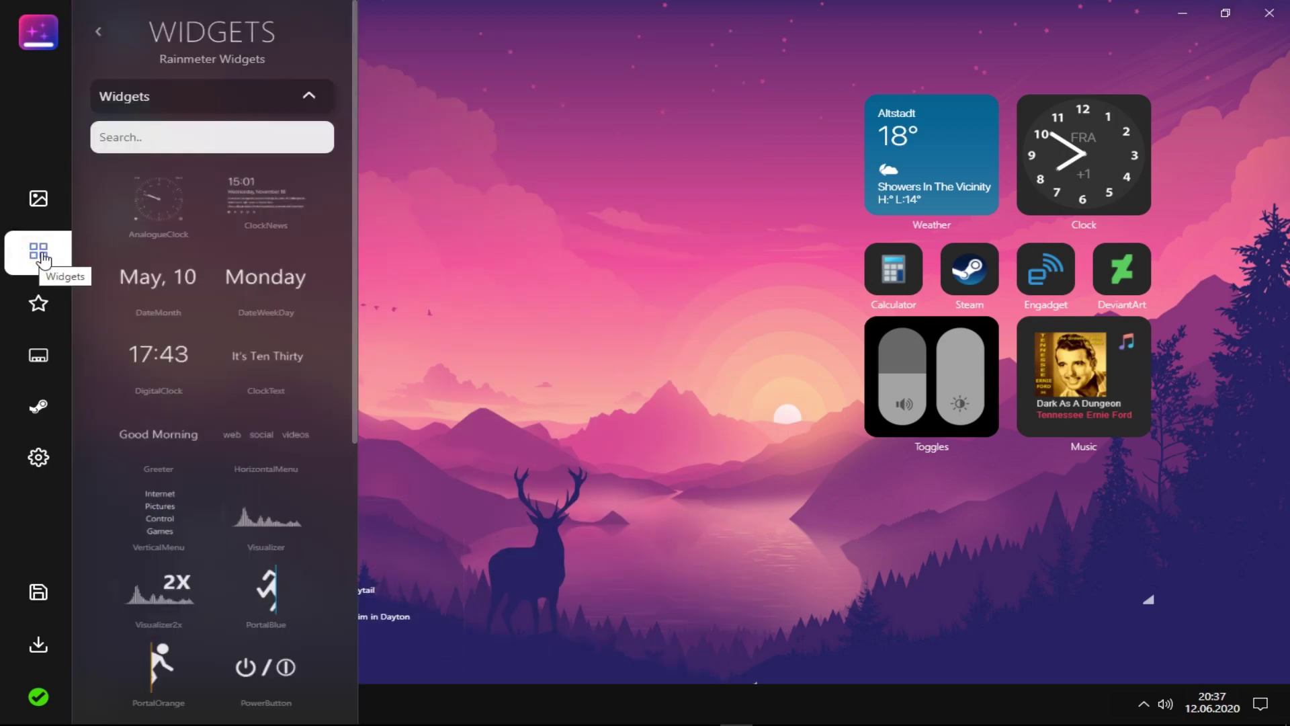
{"action": "scroll", "coordinate": [205, 508], "scroll_direction": "down", "scroll_amount": 5}
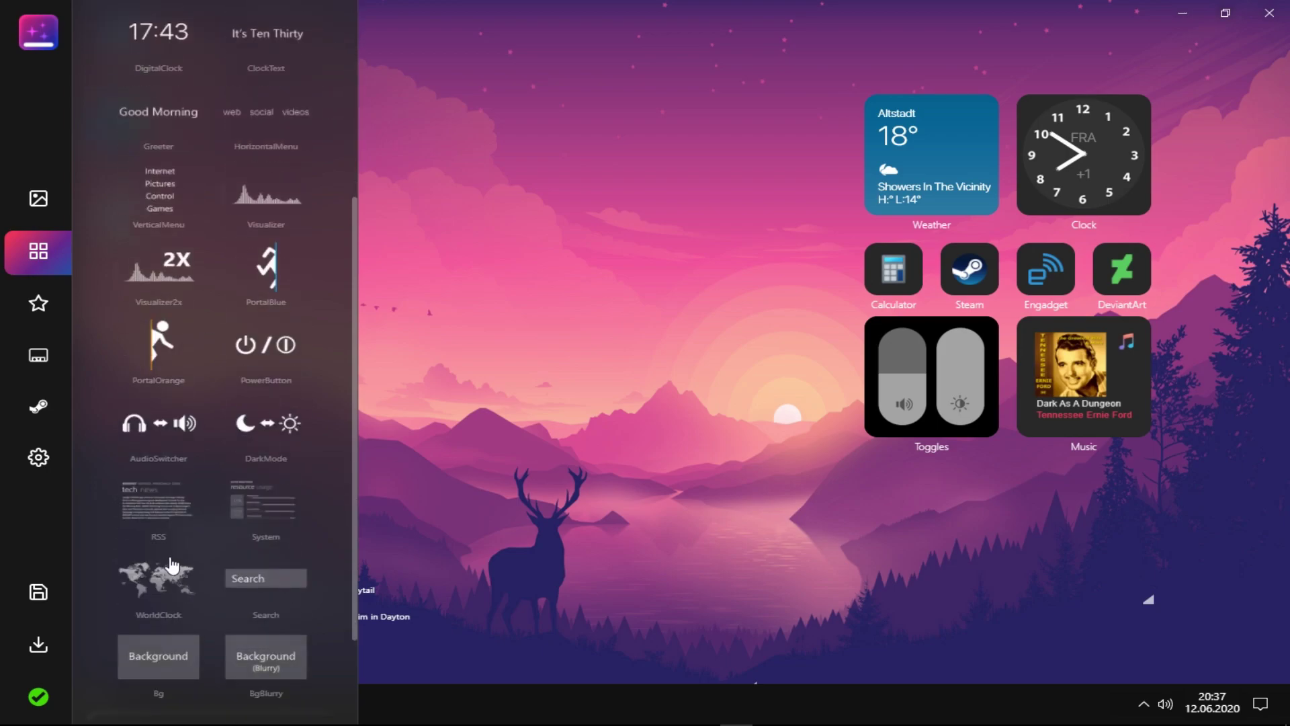
{"action": "scroll", "coordinate": [349, 349], "scroll_direction": "up", "scroll_amount": 4}
{"action": "scroll", "coordinate": [164, 225], "scroll_direction": "up", "scroll_amount": 1}
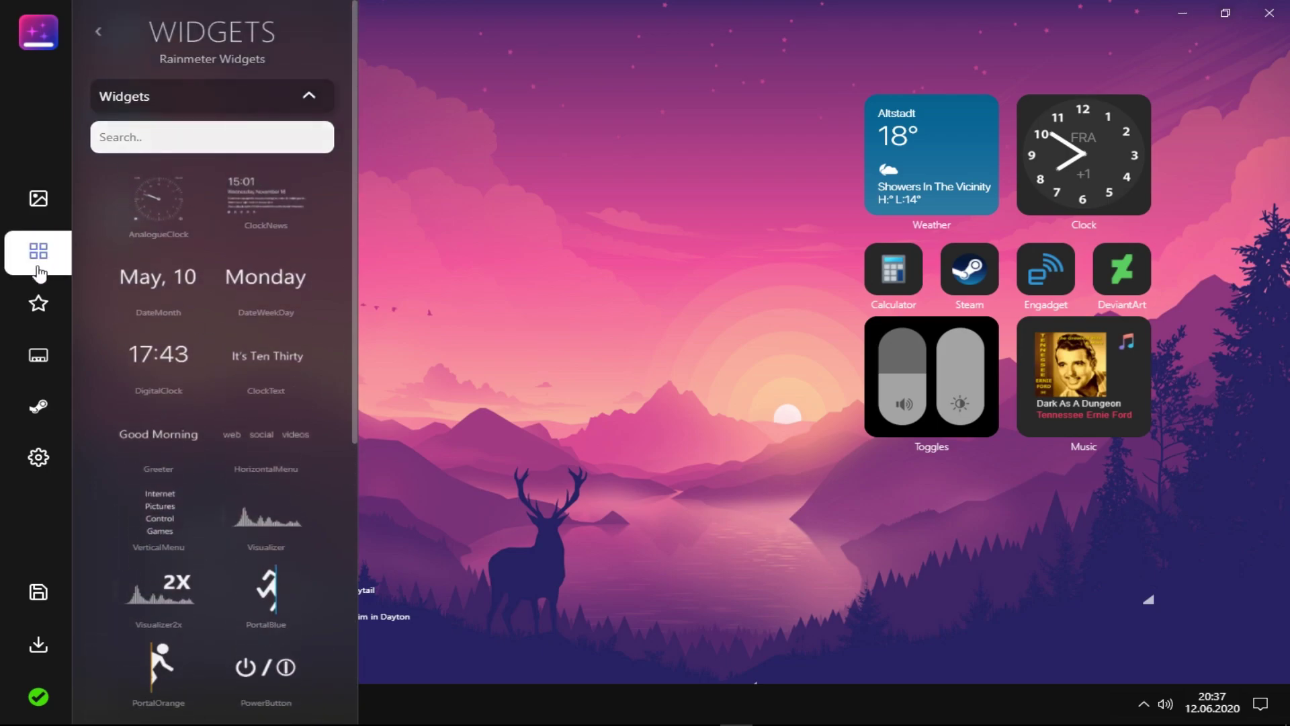
{"action": "left_click", "coordinate": [323, 108]}
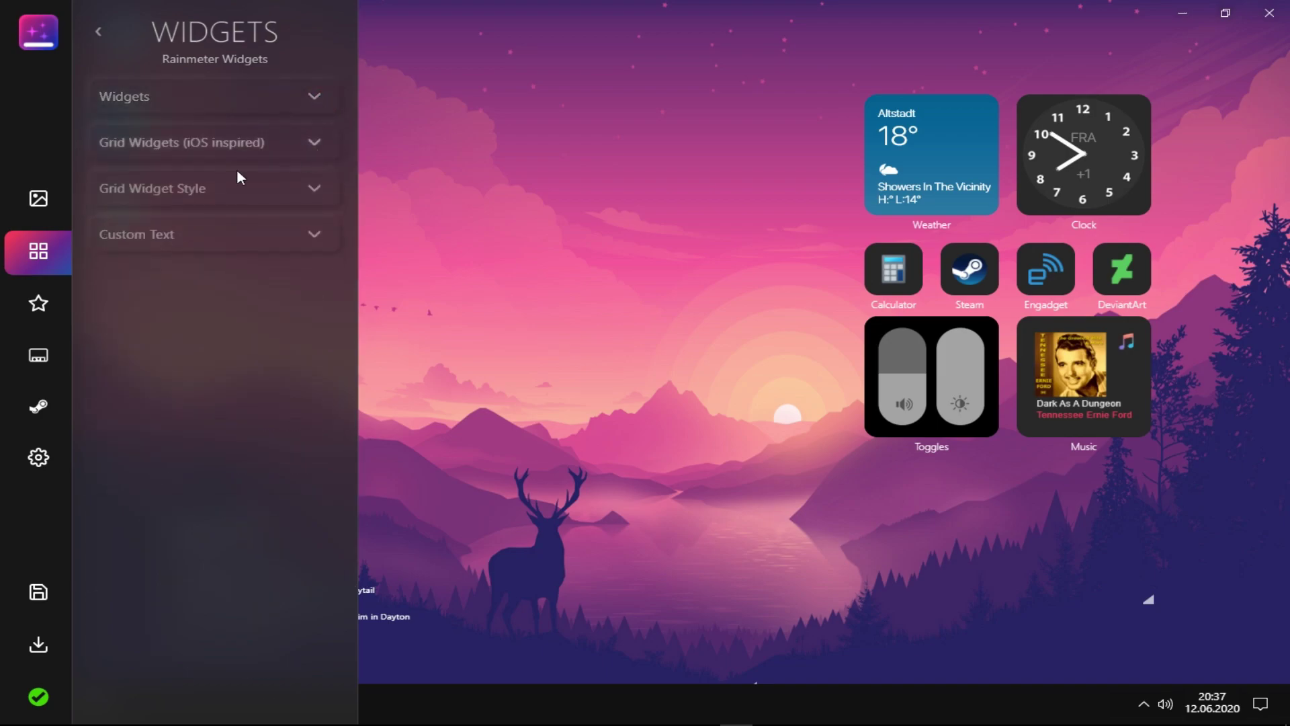
{"action": "left_click", "coordinate": [311, 143]}
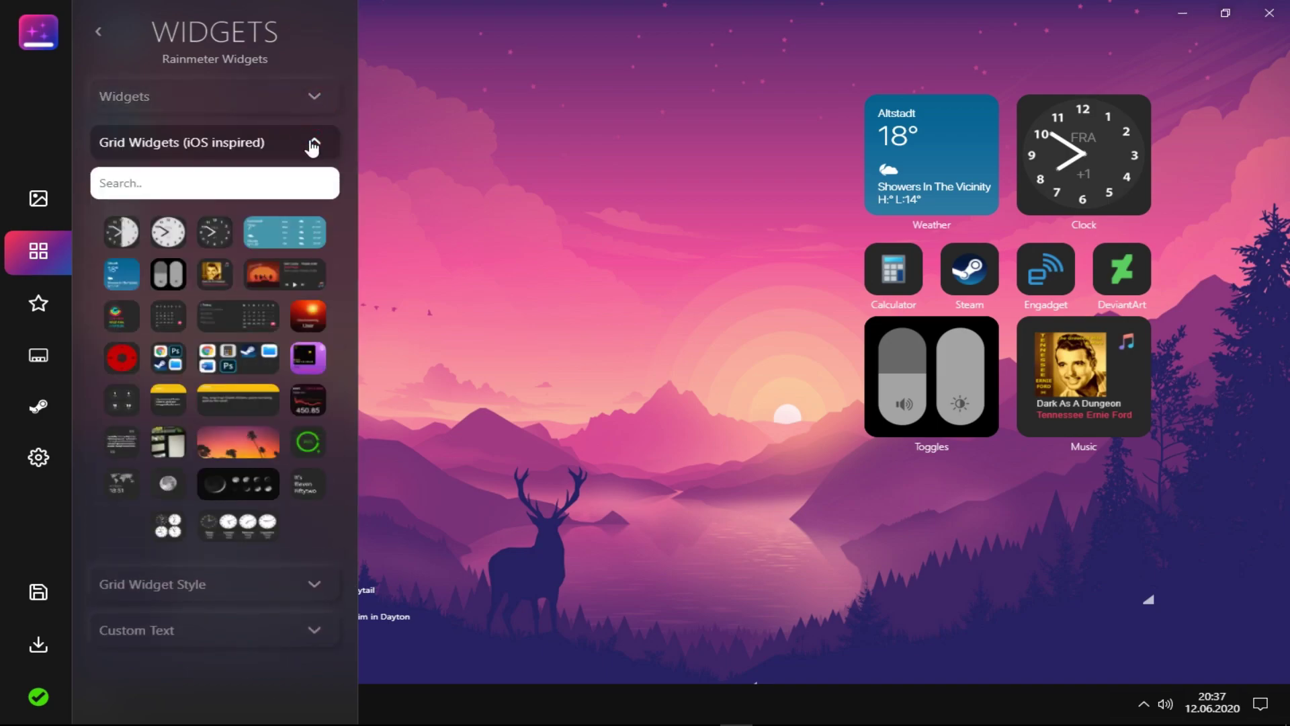
{"action": "left_click", "coordinate": [113, 313]}
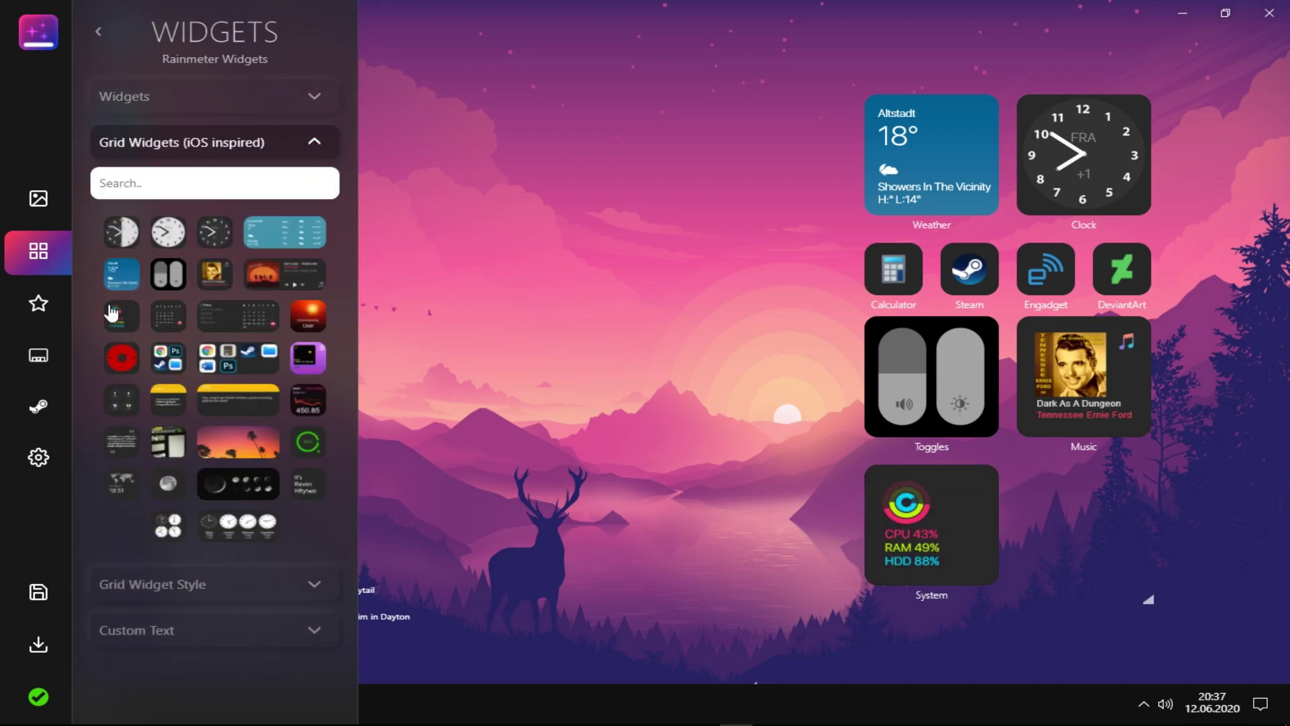
Replace the small Music widget in the grid with the wide Music widget that has playback controls
{"action": "left_click", "coordinate": [167, 277]}
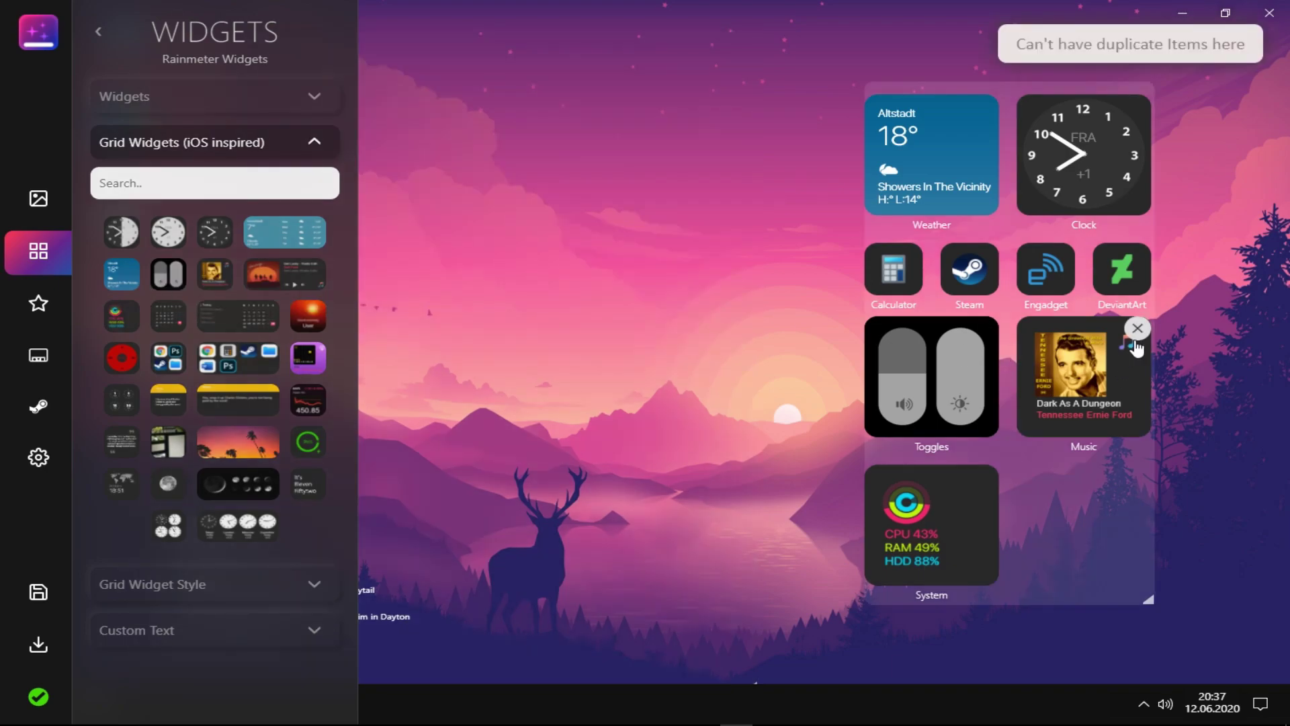
{"action": "left_click", "coordinate": [1140, 326]}
{"action": "left_click", "coordinate": [275, 276]}
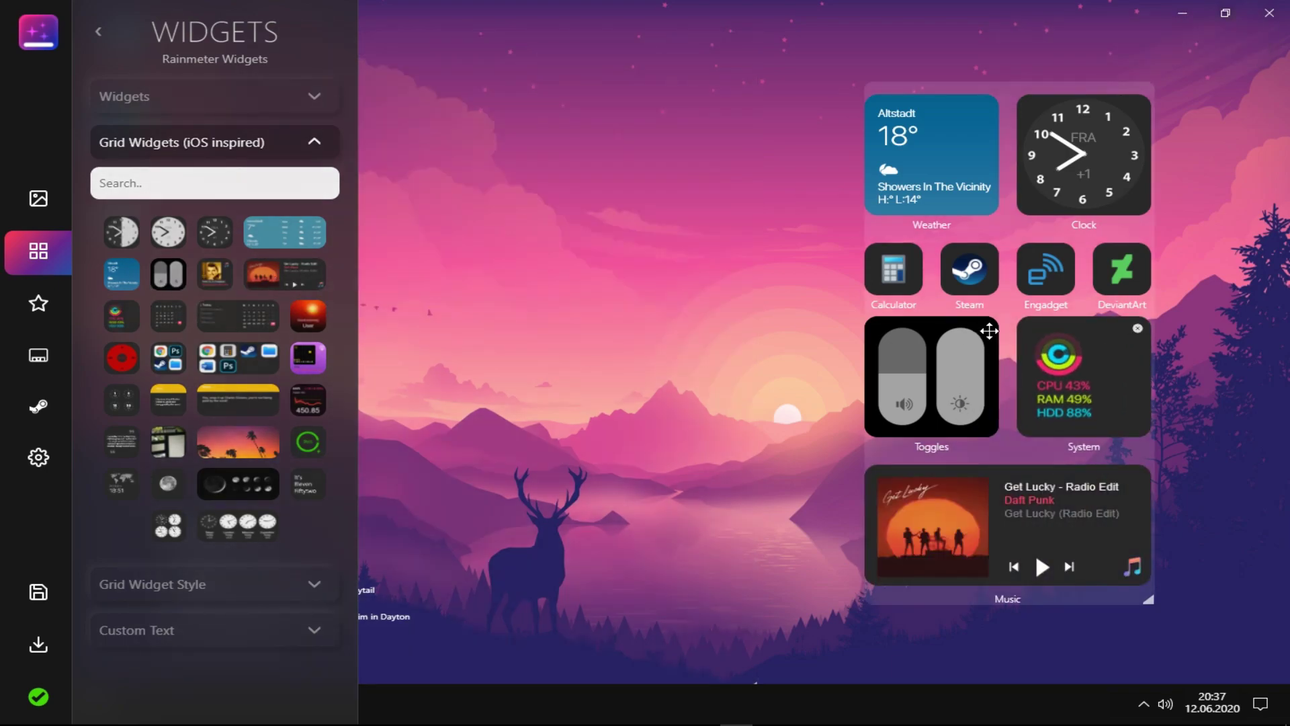
{"action": "left_click", "coordinate": [216, 279]}
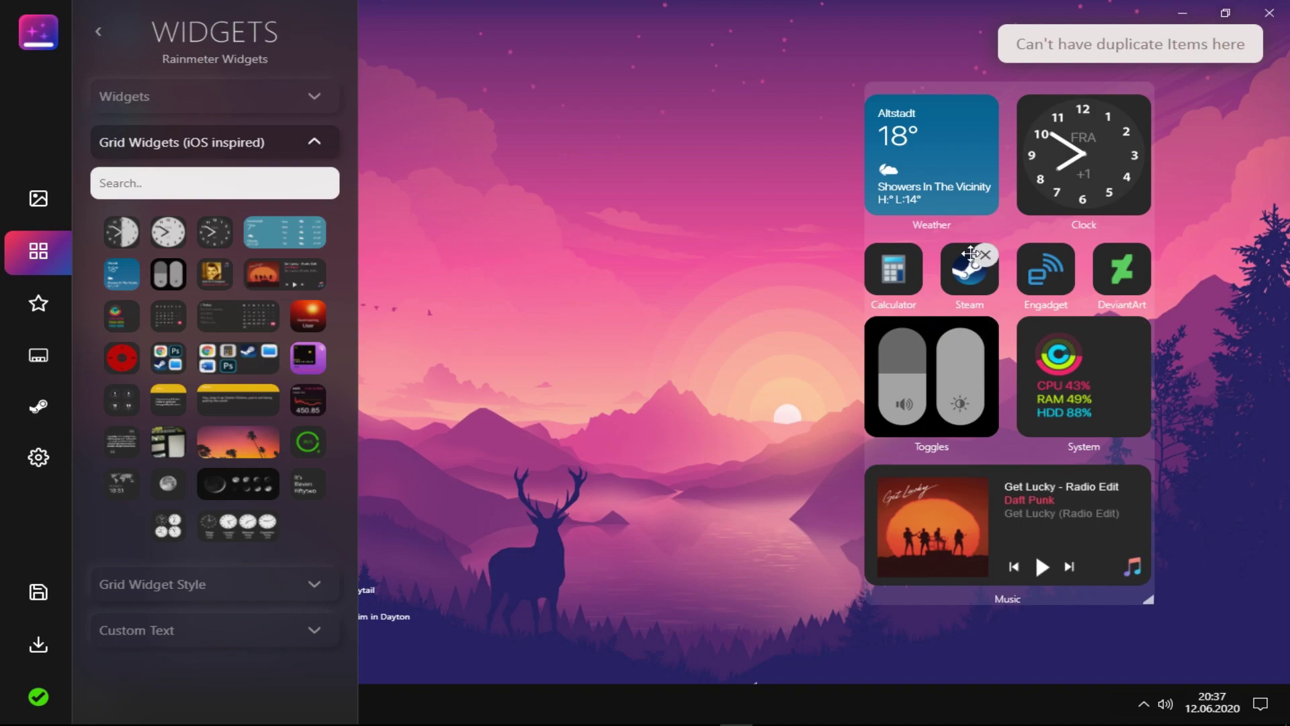
Remove the Calculator, Steam, Engadget and DeviantArt icons from the grid
{"action": "left_click", "coordinate": [992, 249]}
{"action": "left_click", "coordinate": [922, 249]}
{"action": "left_click", "coordinate": [922, 249]}
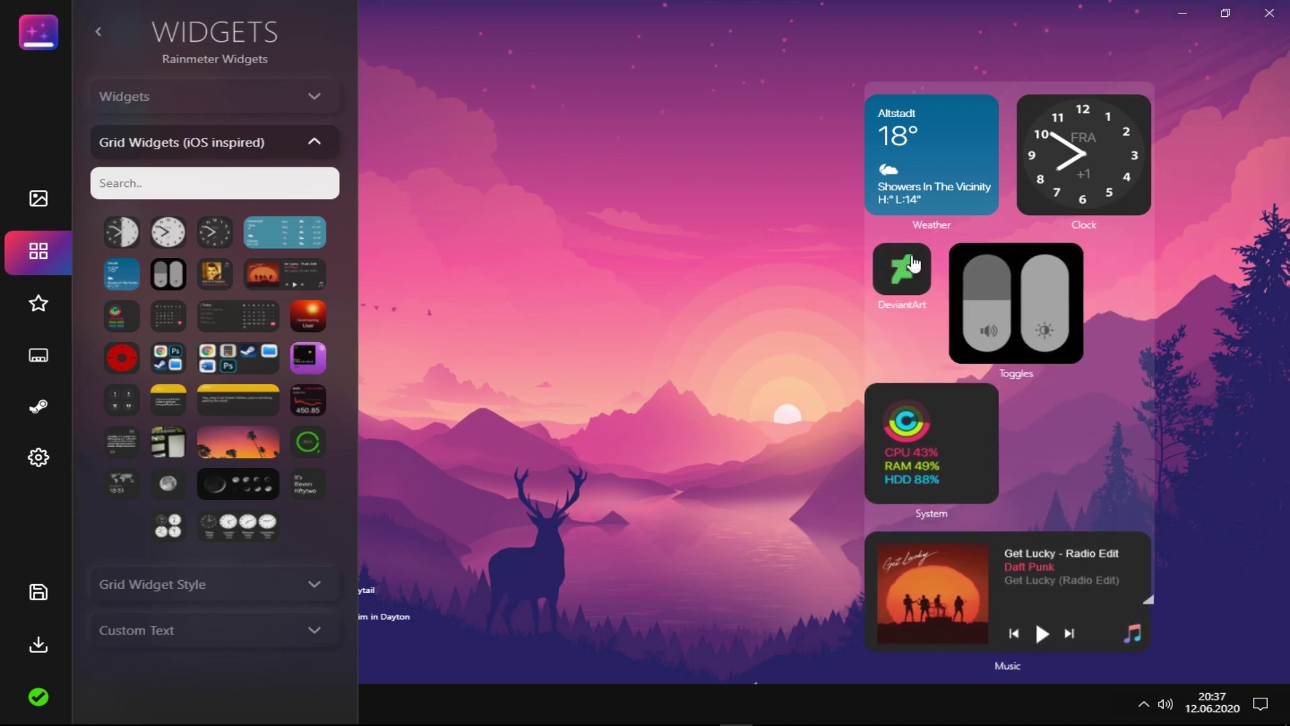
{"action": "left_click", "coordinate": [922, 249]}
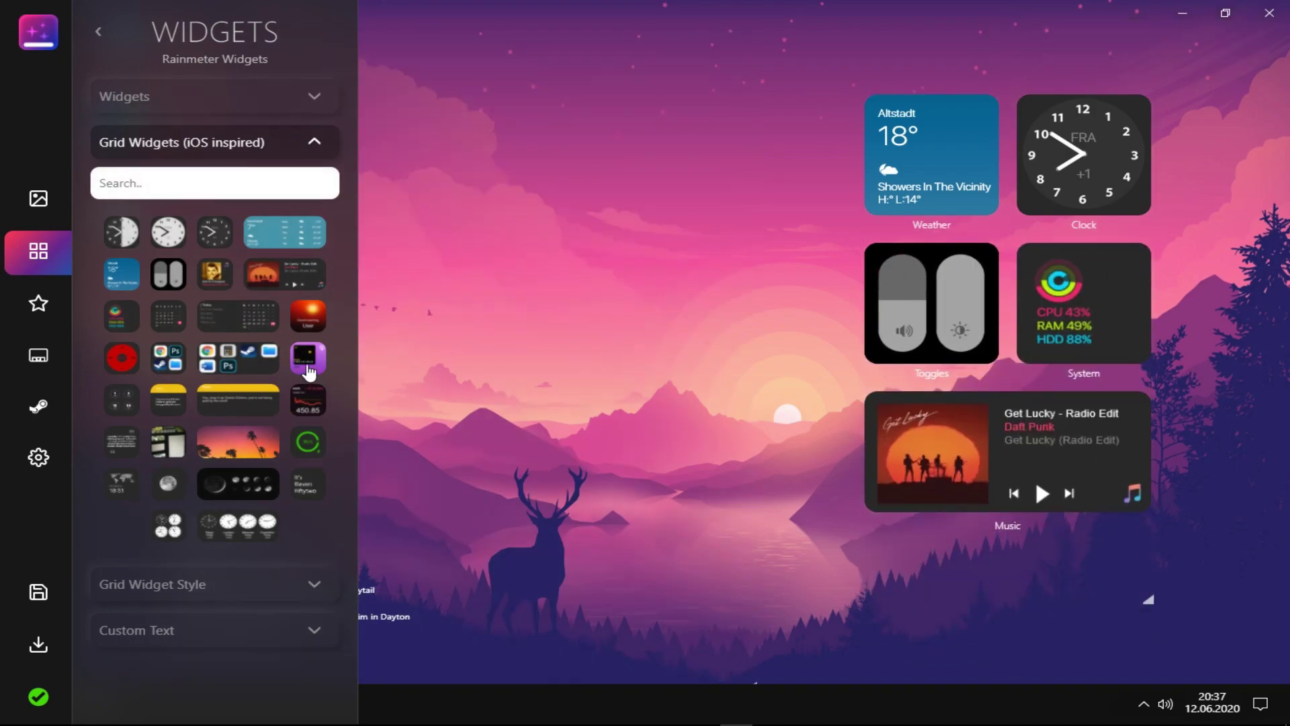
Try the Podcast widget in the grid and replace it with the red MediaControl widget below Music
{"action": "left_click", "coordinate": [309, 371]}
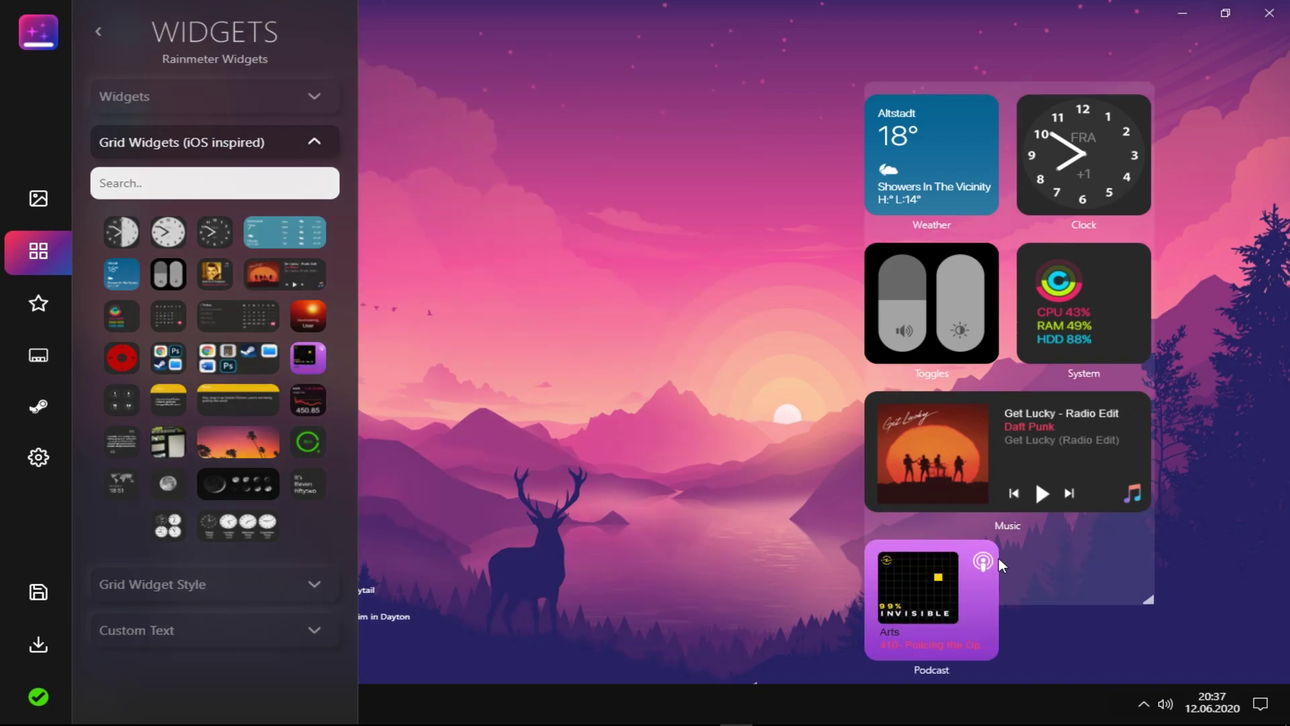
{"action": "left_click", "coordinate": [308, 372]}
{"action": "left_click", "coordinate": [124, 368]}
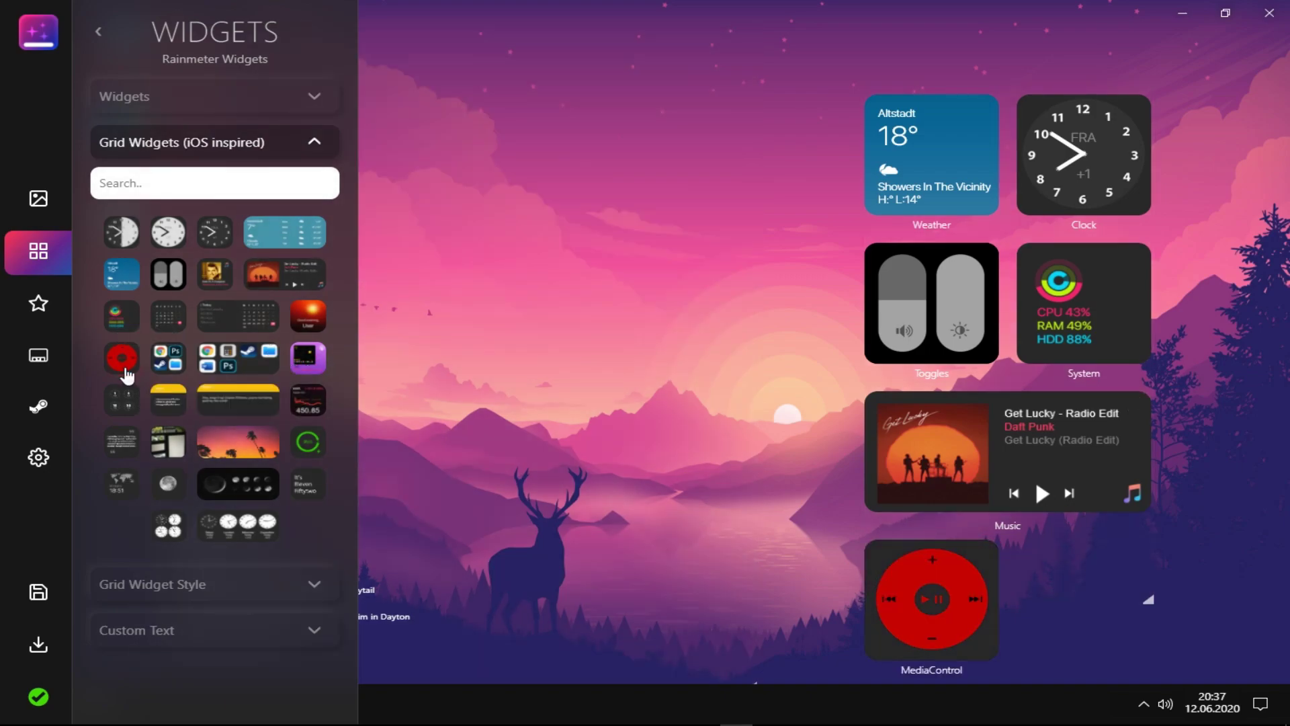
Add Chrome, Excel, Whatsapp and Photoshop app icons to the grid and move the whole grid slightly upward
{"action": "left_click", "coordinate": [37, 305]}
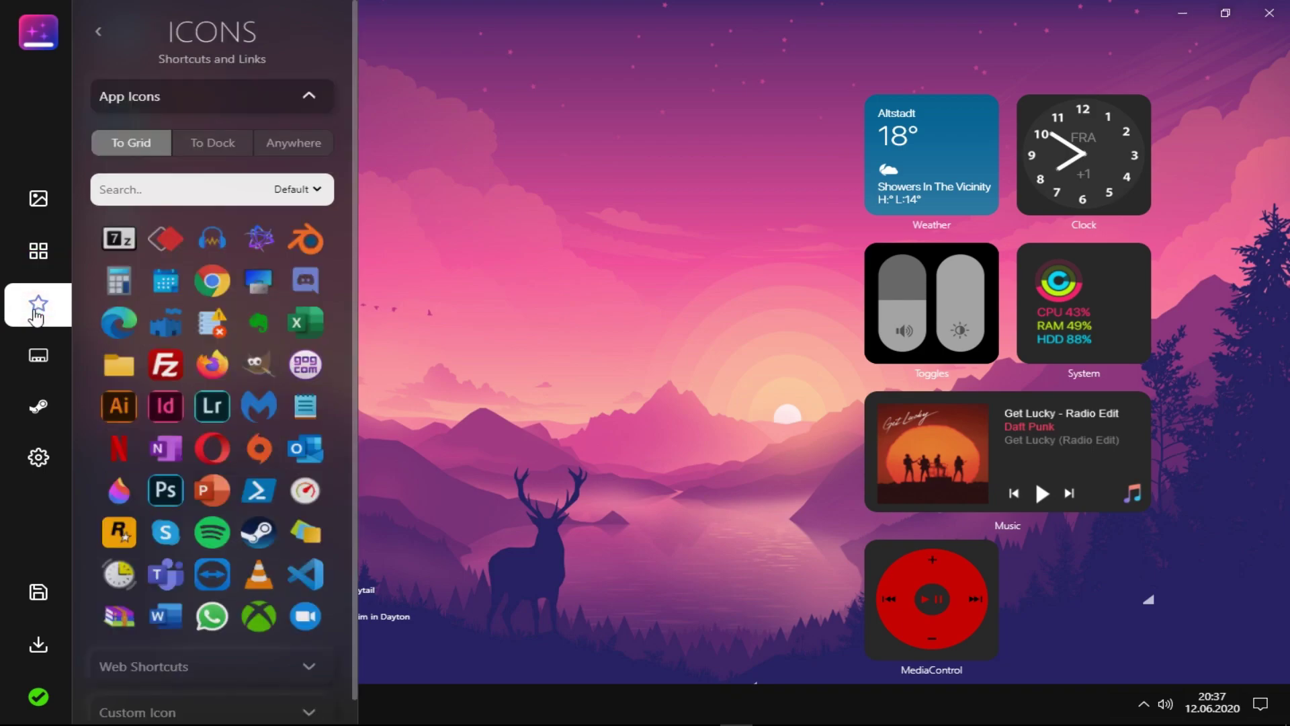
{"action": "left_click", "coordinate": [204, 288]}
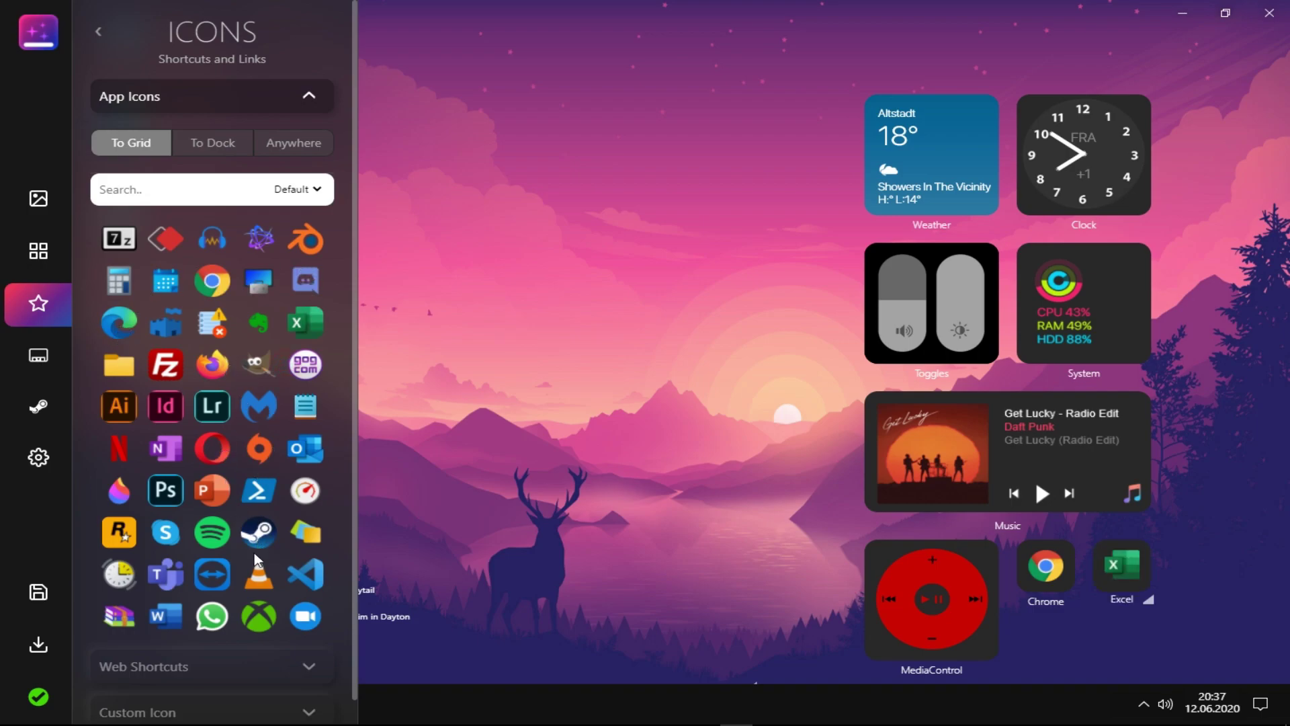
{"action": "left_click", "coordinate": [220, 618]}
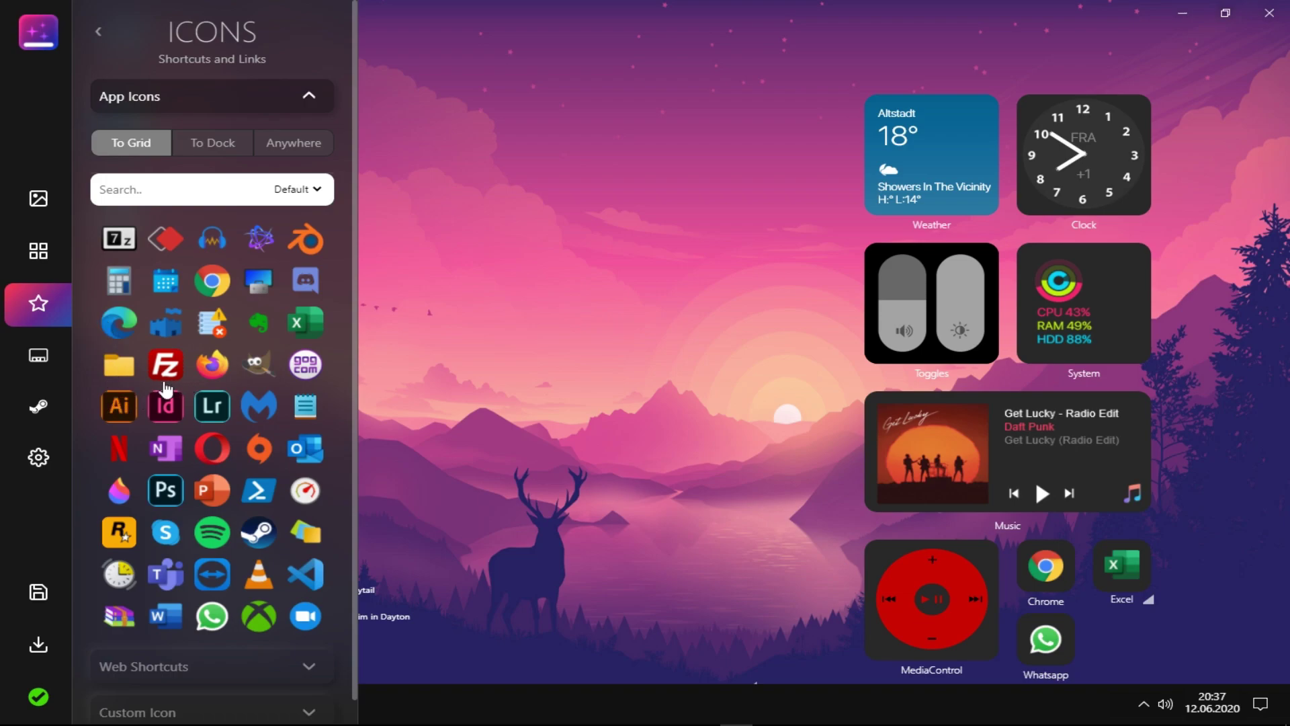
{"action": "left_click", "coordinate": [181, 492]}
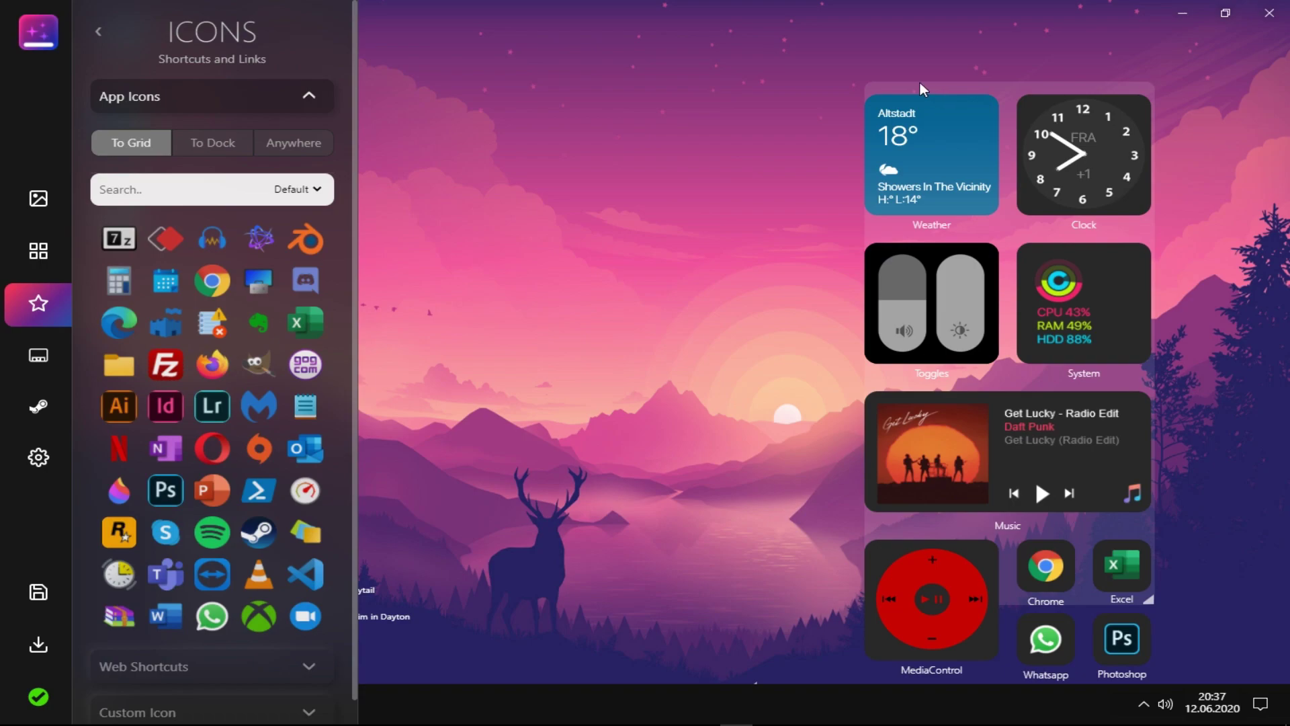
{"action": "mouse_move", "coordinate": [970, 106]}
{"action": "left_click_drag", "start_coordinate": [1007, 90], "coordinate": [1010, 62]}
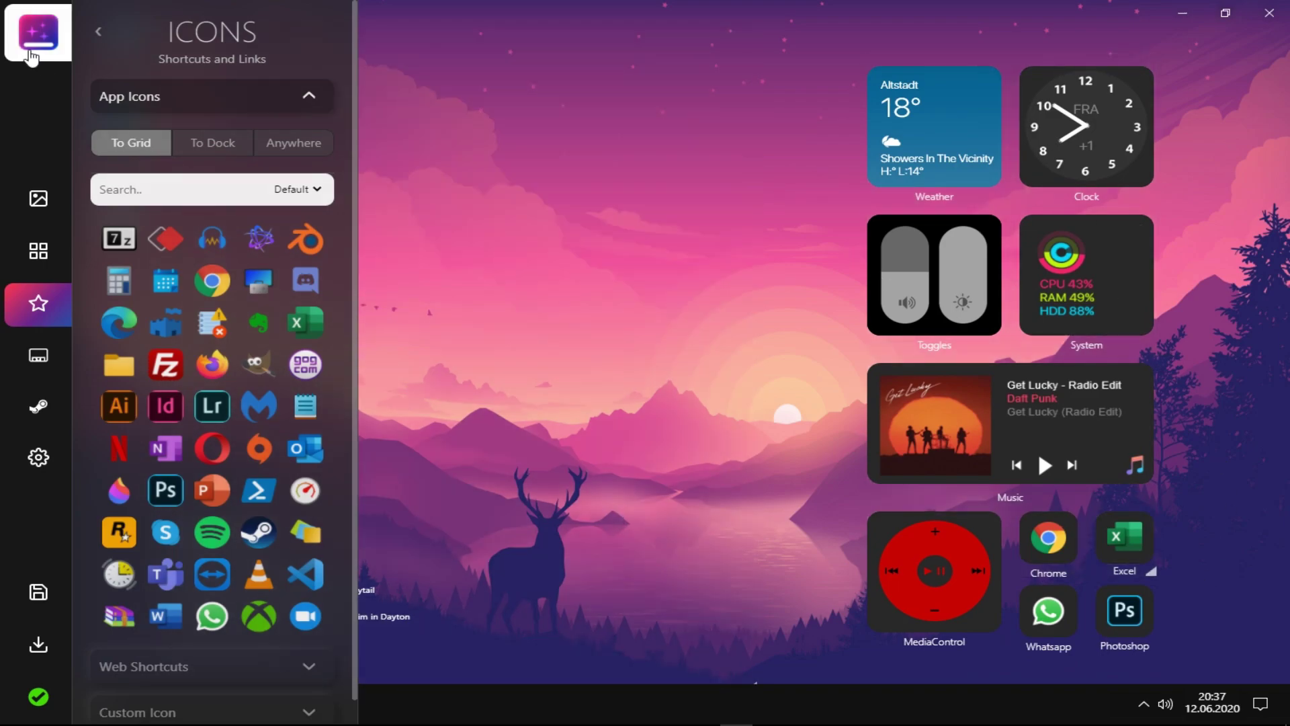
Look over the dock and Steam skin settings, and set Rainmeter (widgets) to start with Windows
{"action": "left_click", "coordinate": [37, 363]}
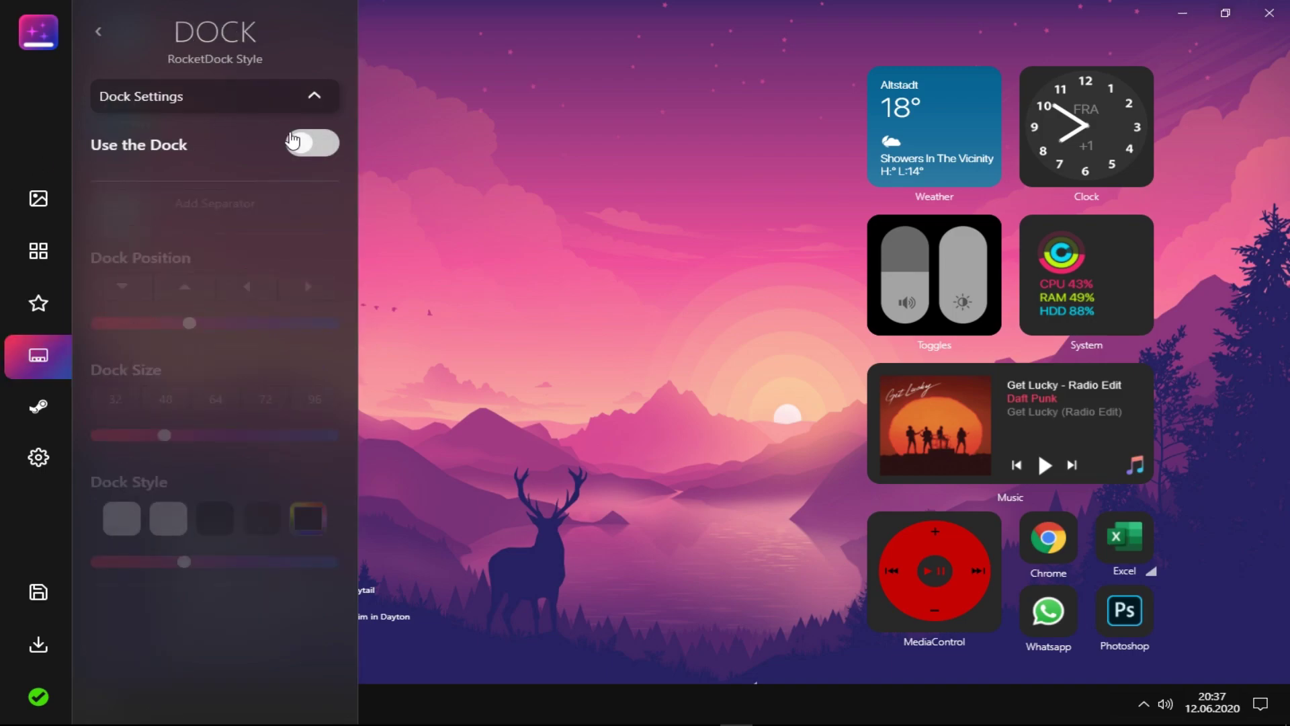
{"action": "left_click", "coordinate": [54, 410]}
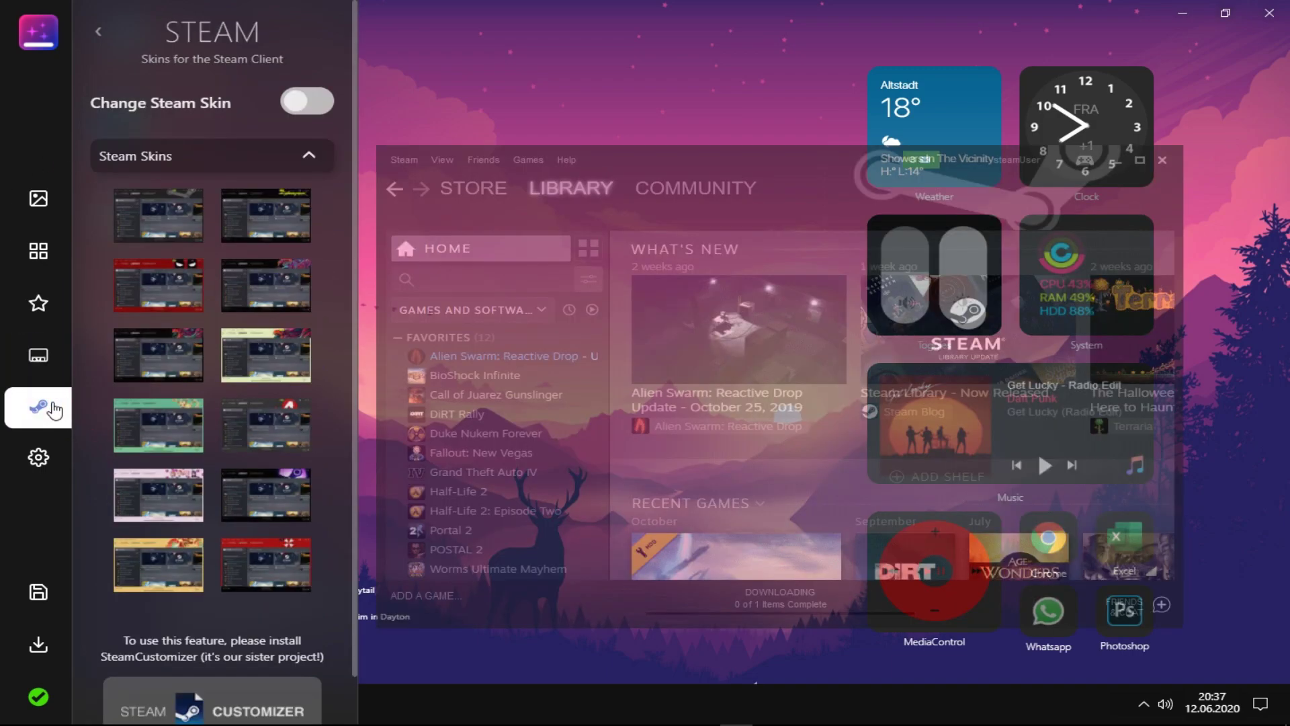
{"action": "left_click", "coordinate": [37, 464]}
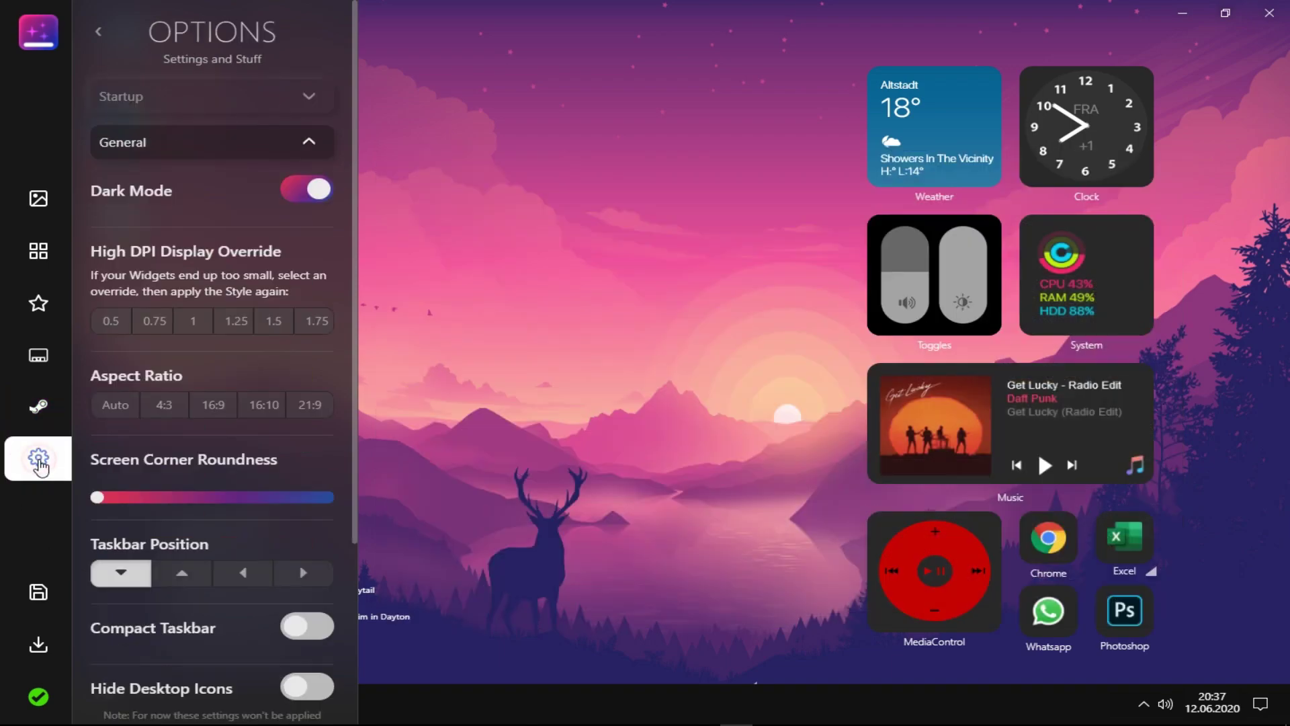
{"action": "left_click", "coordinate": [297, 101]}
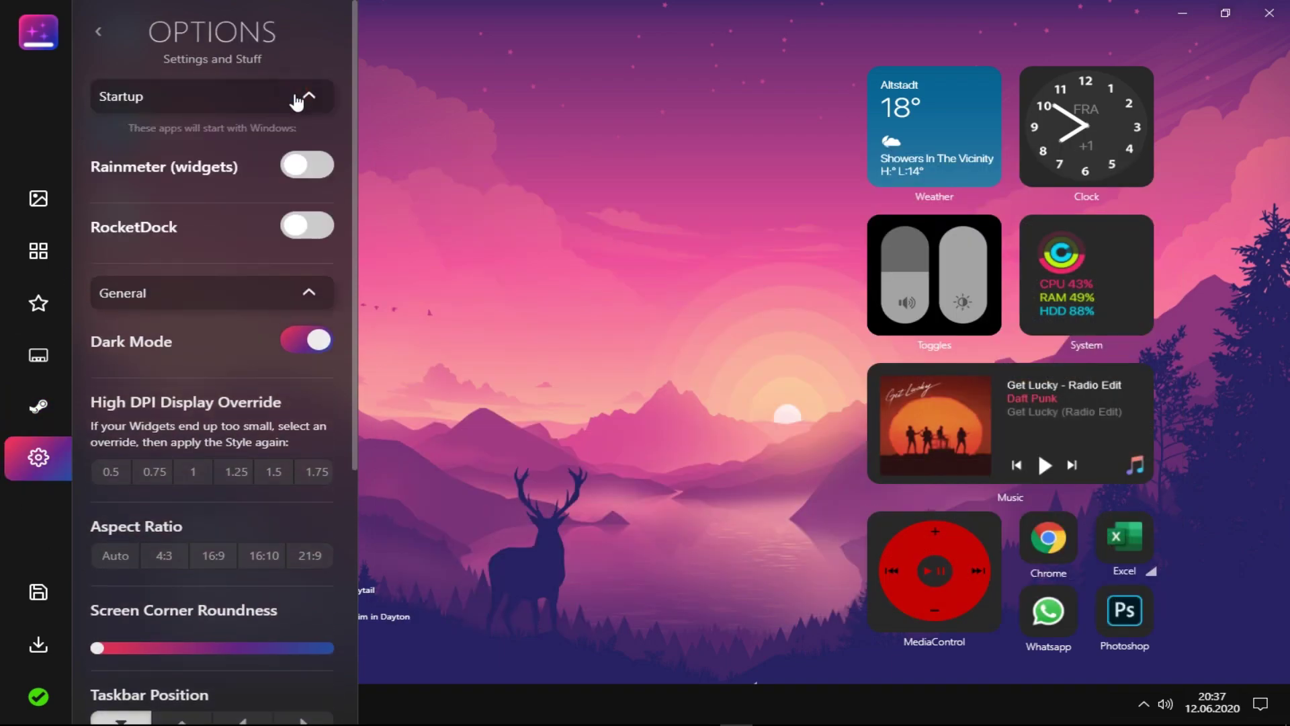
{"action": "left_click", "coordinate": [310, 168]}
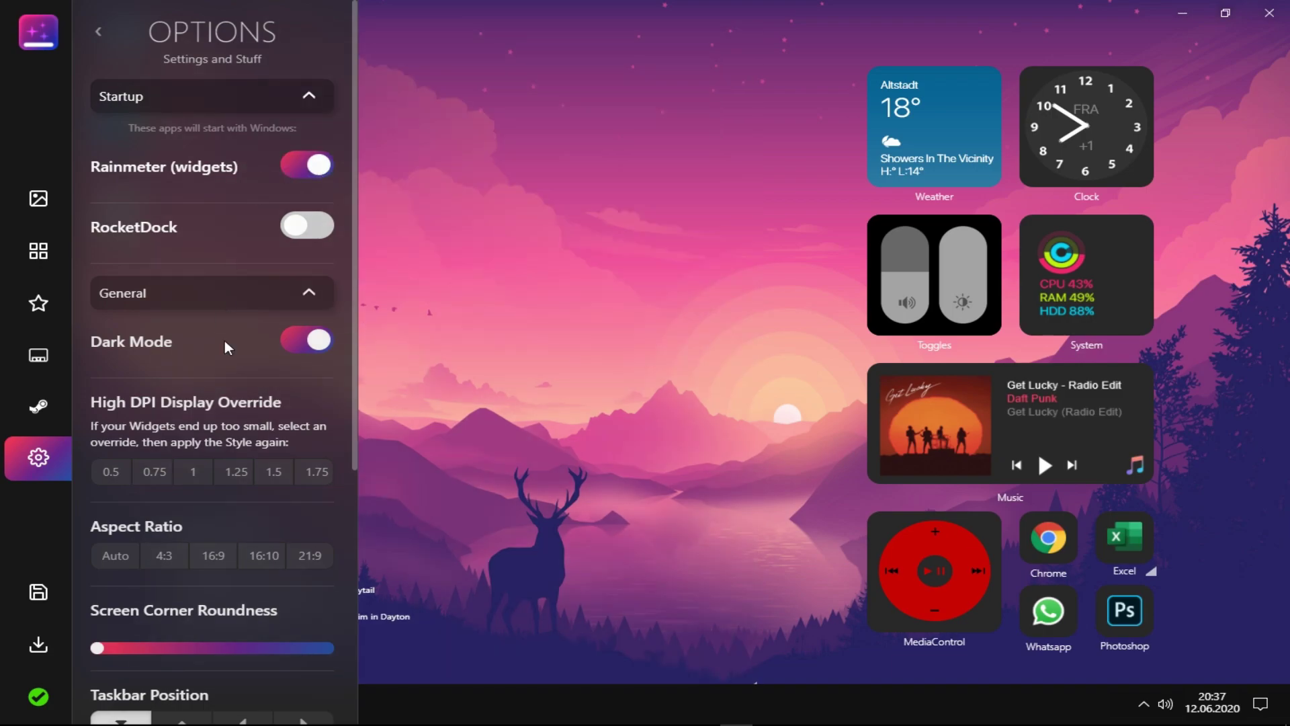
Set the widgets' specific options to 12 Hour time, the M, d date format and Celsius for weather
{"action": "scroll", "coordinate": [199, 419], "scroll_direction": "down", "scroll_amount": 4}
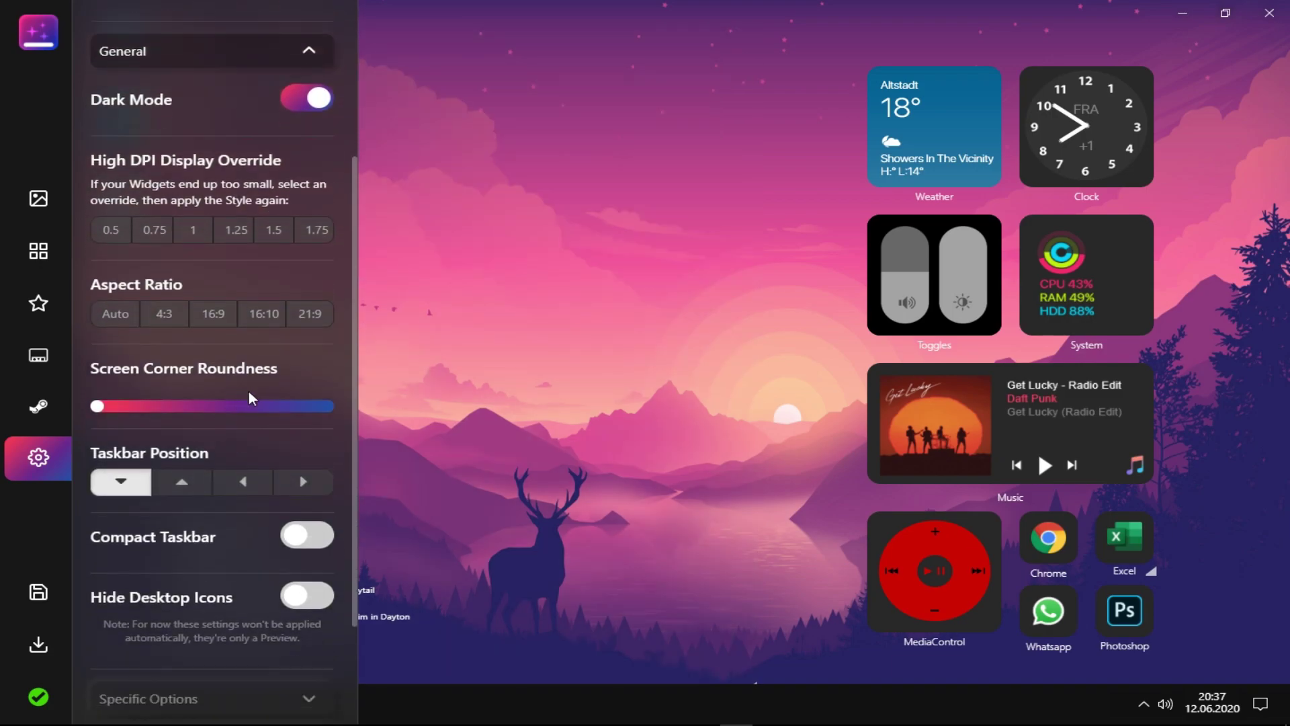
{"action": "scroll", "coordinate": [248, 410], "scroll_direction": "down", "scroll_amount": 2}
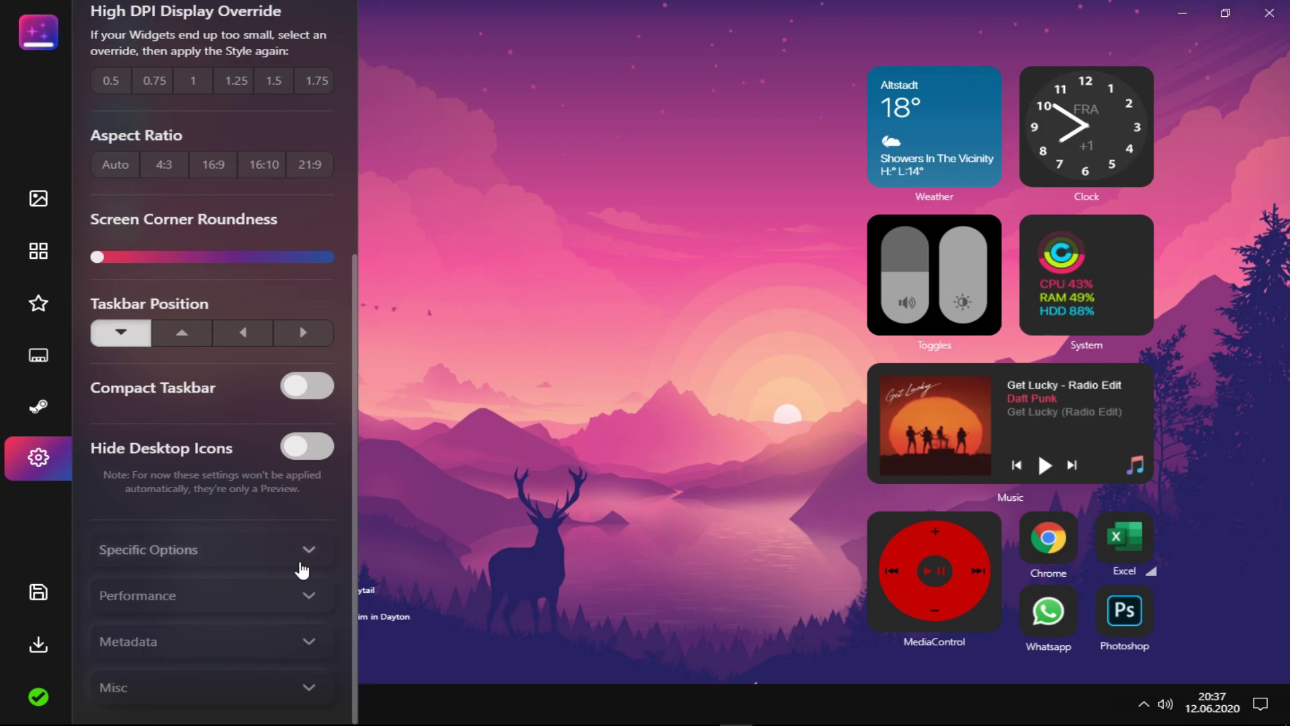
{"action": "left_click", "coordinate": [311, 551]}
{"action": "scroll", "coordinate": [296, 524], "scroll_direction": "down", "scroll_amount": 2}
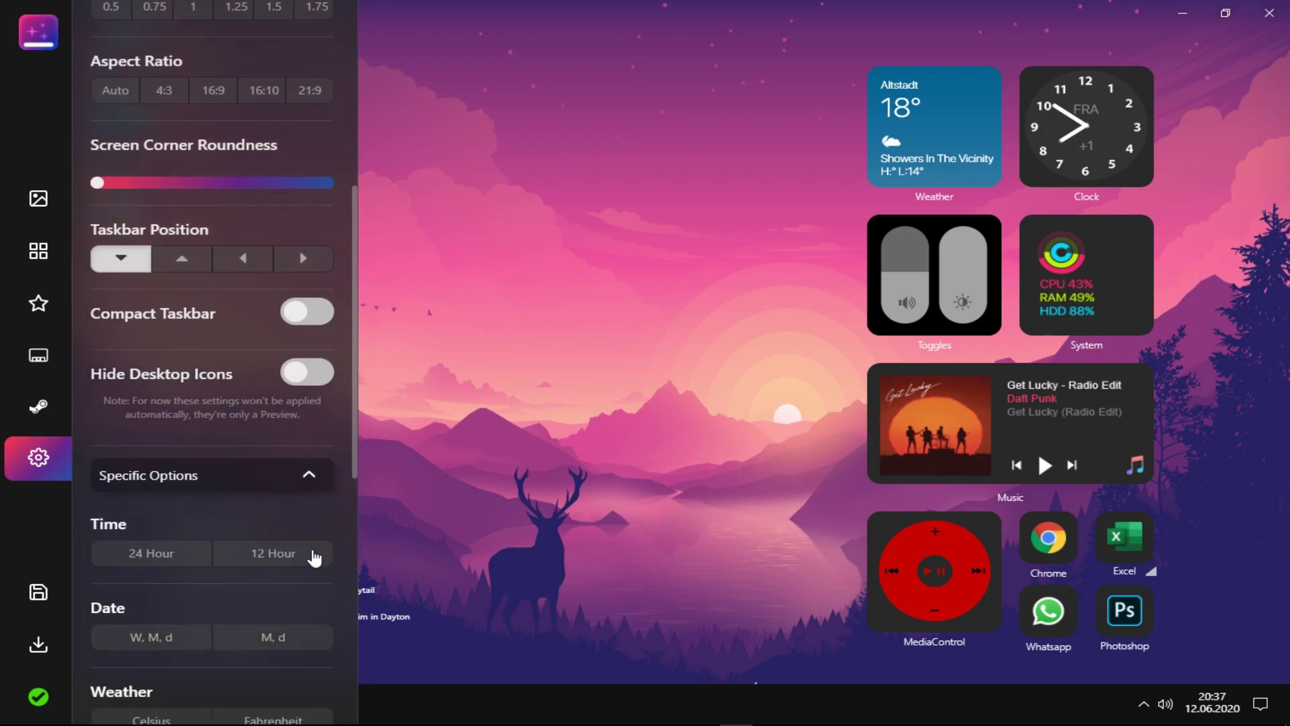
{"action": "left_click", "coordinate": [271, 472]}
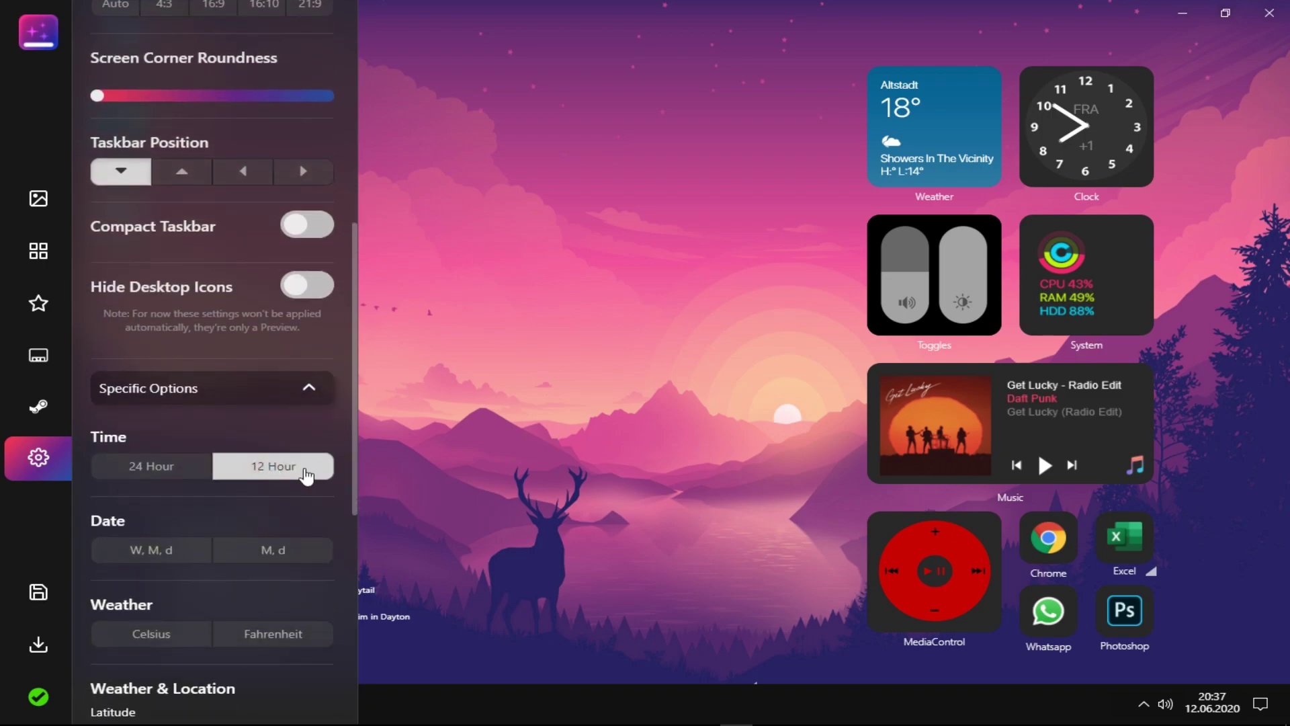
{"action": "scroll", "coordinate": [306, 474], "scroll_direction": "down", "scroll_amount": 2}
{"action": "left_click", "coordinate": [283, 390]}
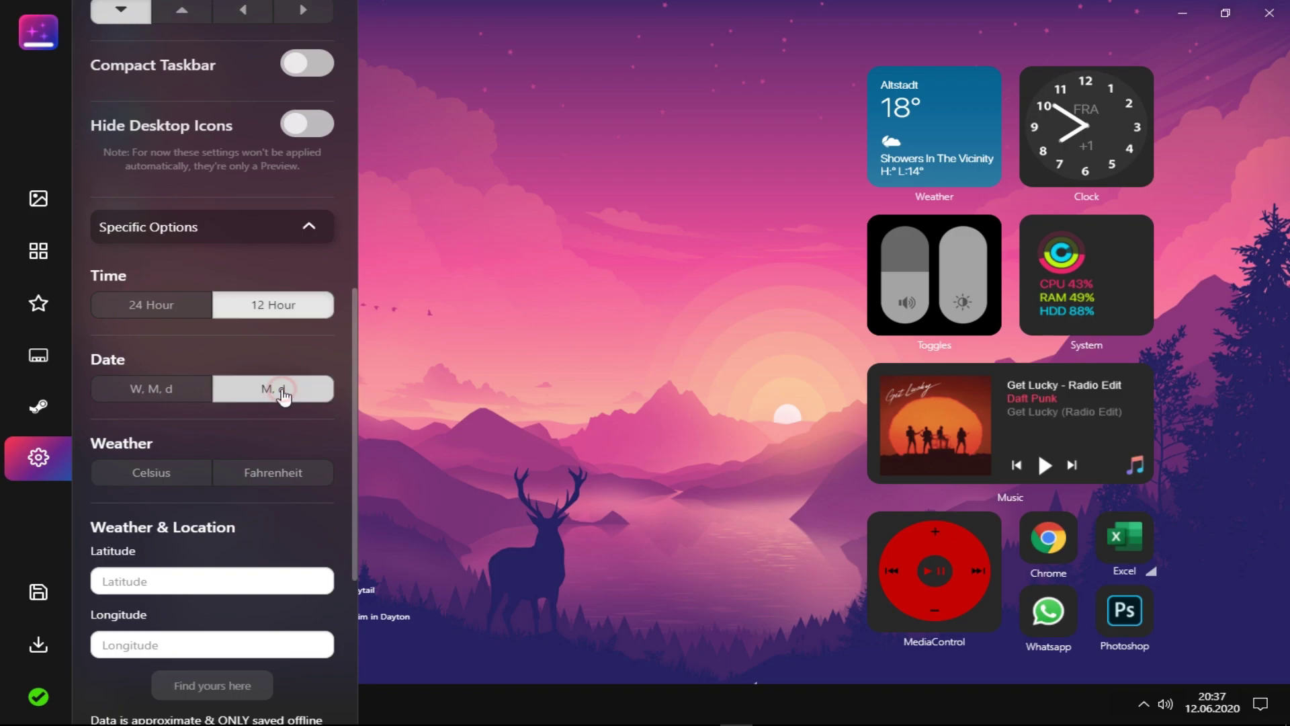
{"action": "scroll", "coordinate": [292, 466], "scroll_direction": "down", "scroll_amount": 1}
{"action": "left_click", "coordinate": [165, 395]}
{"action": "scroll", "coordinate": [217, 476], "scroll_direction": "down", "scroll_amount": 1}
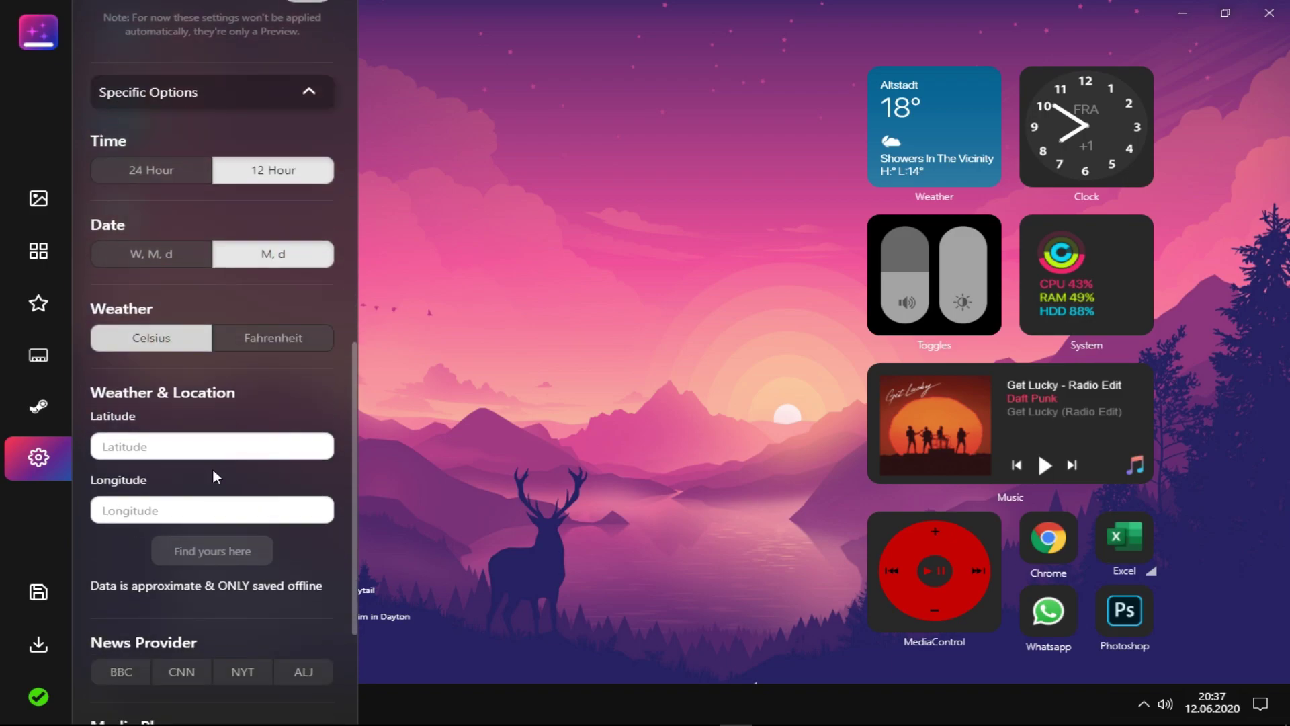
Open the linked coordinate finder website and look up the latitude and longitude of Rawalpindi
{"action": "scroll", "coordinate": [216, 477], "scroll_direction": "down", "scroll_amount": 1}
{"action": "left_click", "coordinate": [236, 528]}
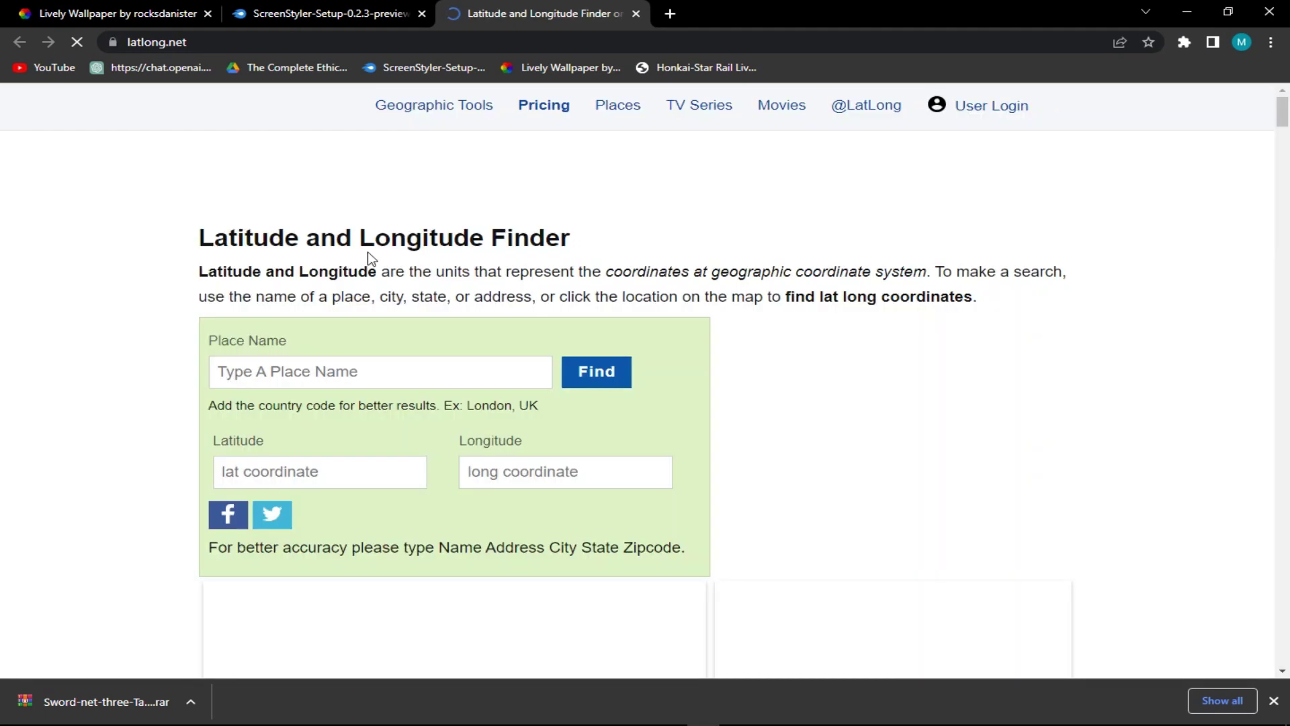
{"action": "left_click", "coordinate": [308, 373]}
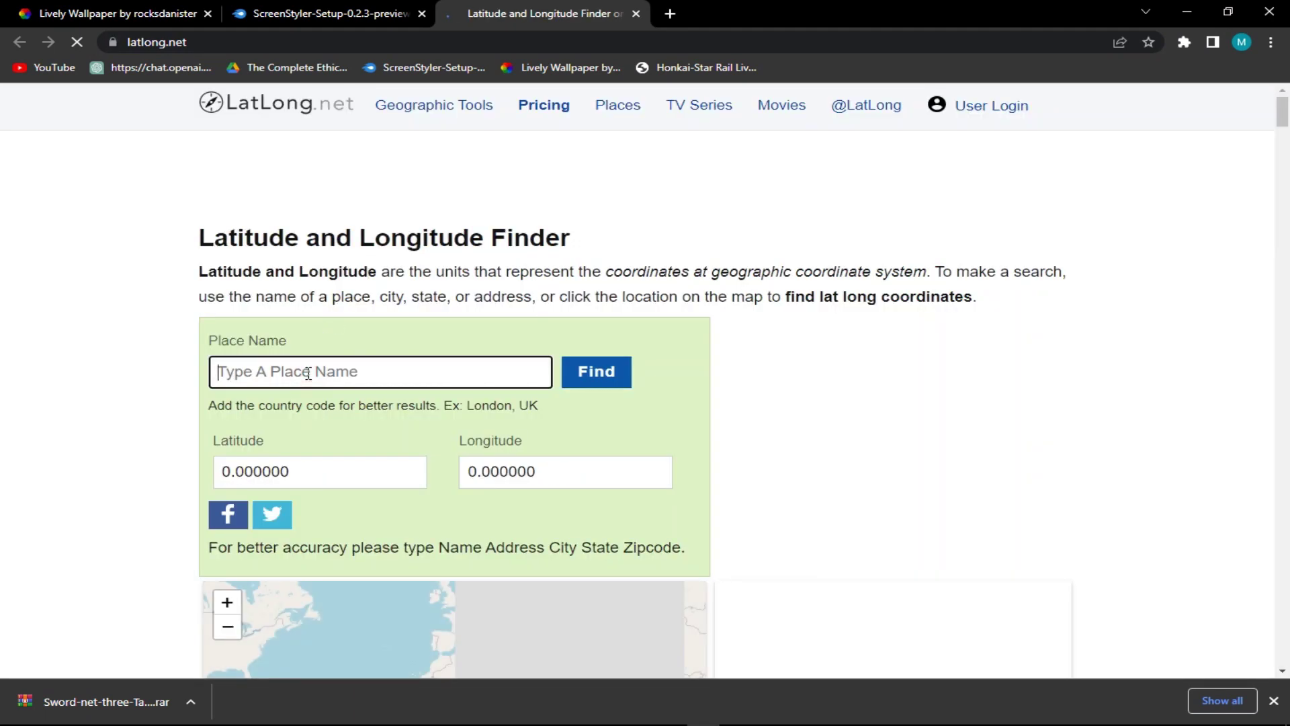
{"action": "type", "text": "Rawal"}
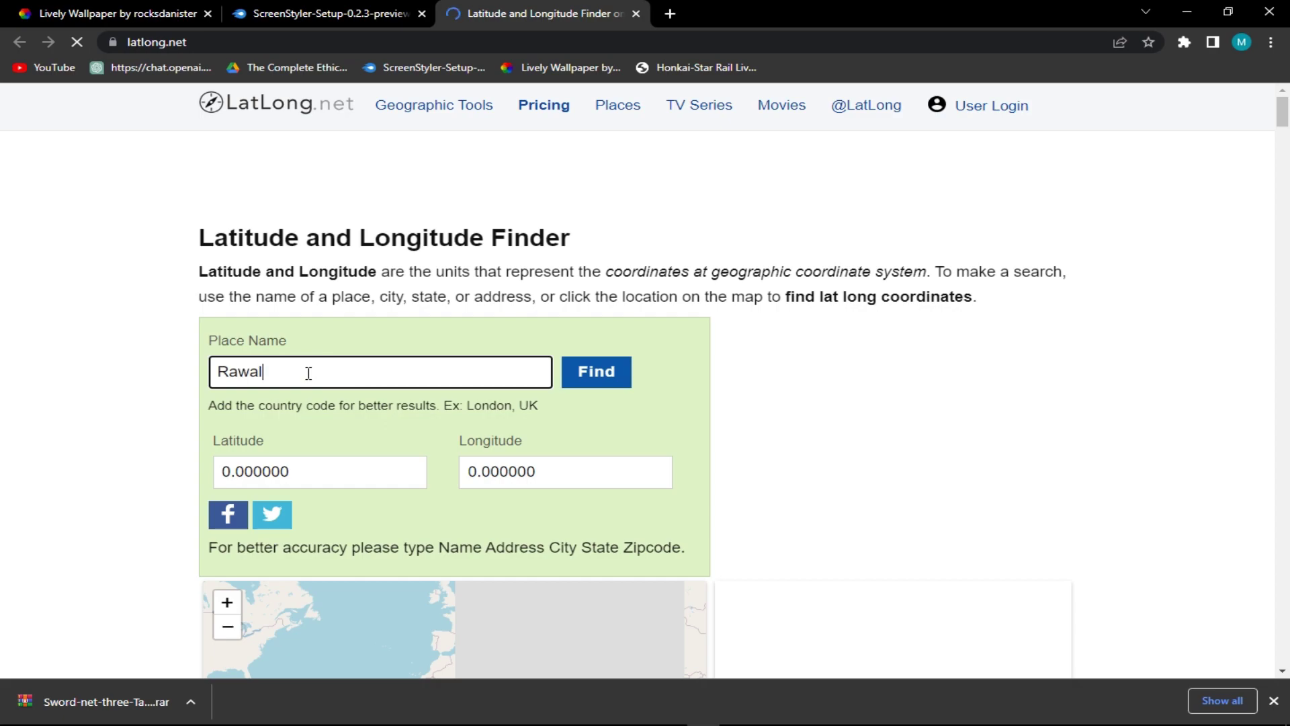
{"action": "type", "text": "pindi"}
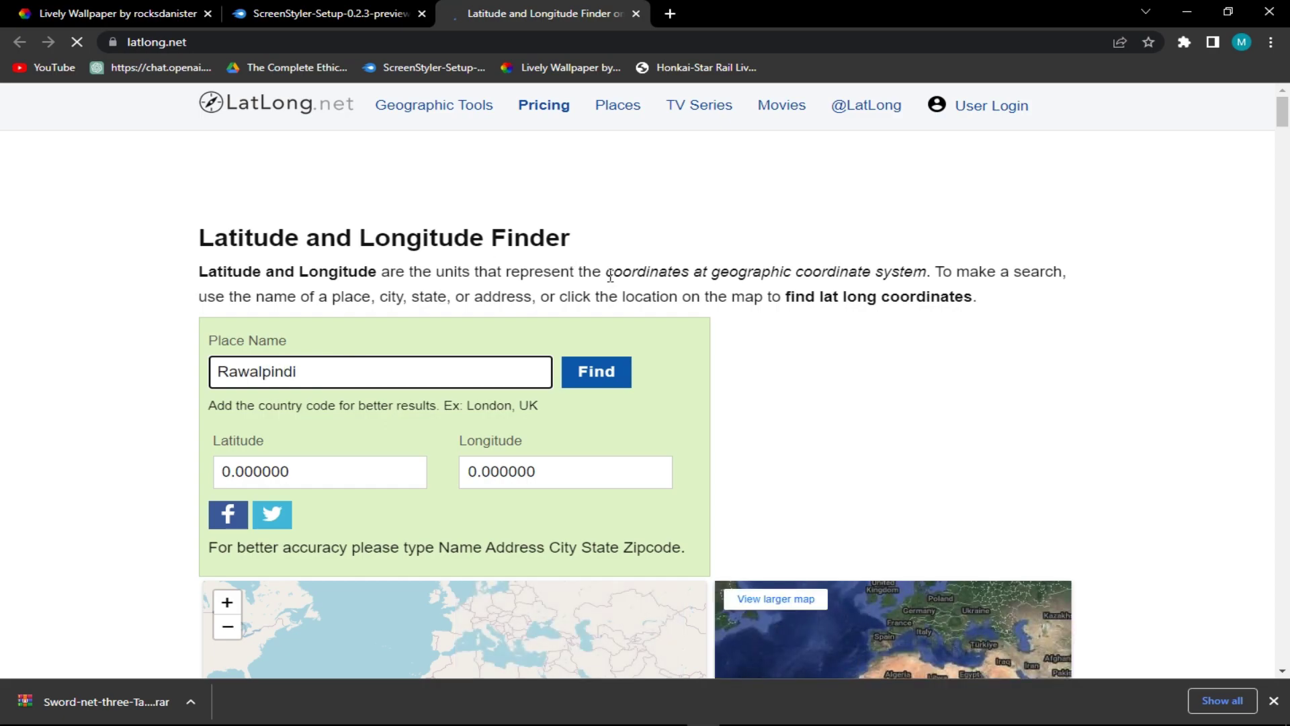
{"action": "left_click", "coordinate": [599, 375]}
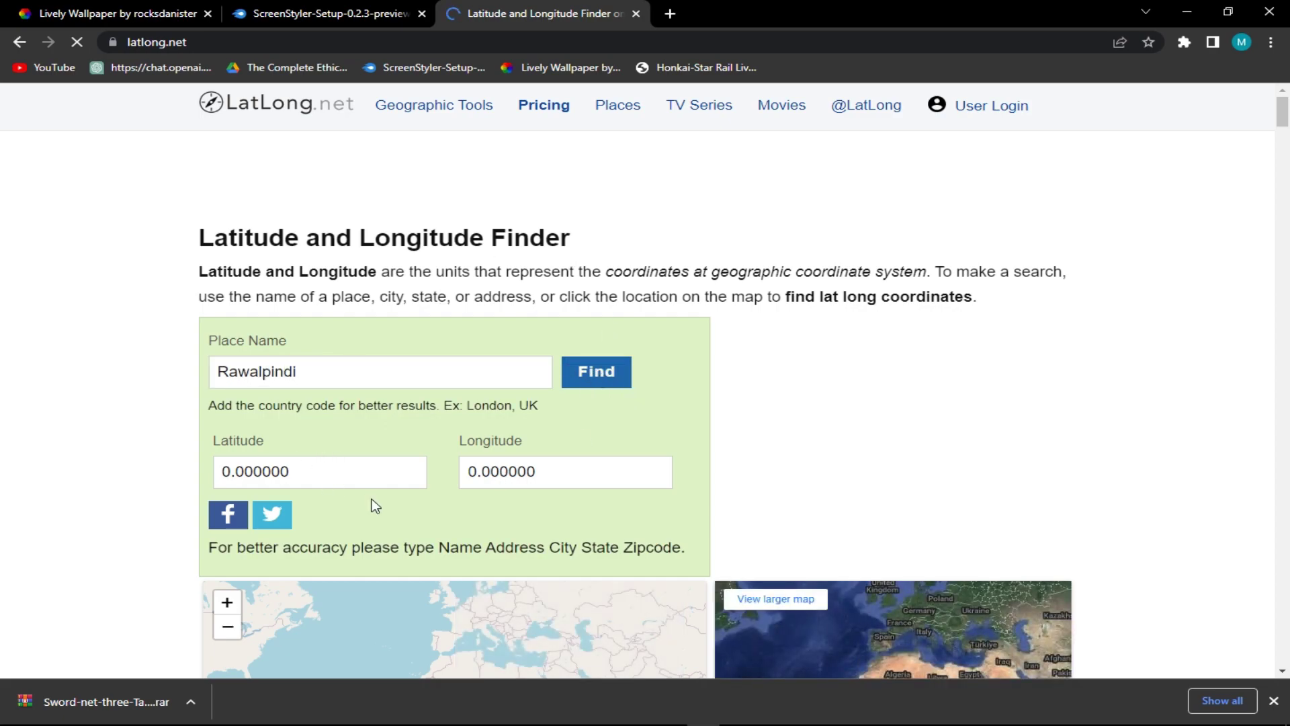
{"action": "left_click", "coordinate": [593, 380]}
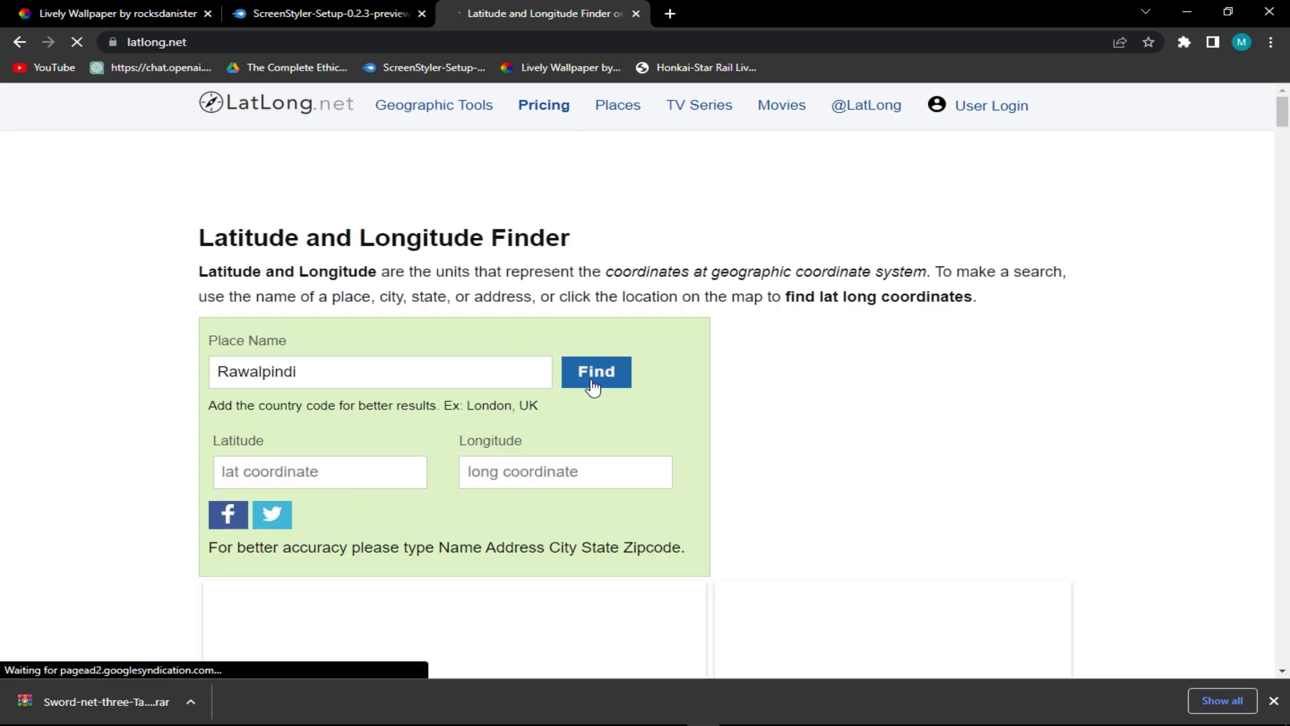
Copy Rawalpindi's coordinates from the website into ScreenStyler's weather location: latitude 33.565109 and longitude 73.016914
{"action": "left_click_drag", "start_coordinate": [331, 464], "coordinate": [107, 467]}
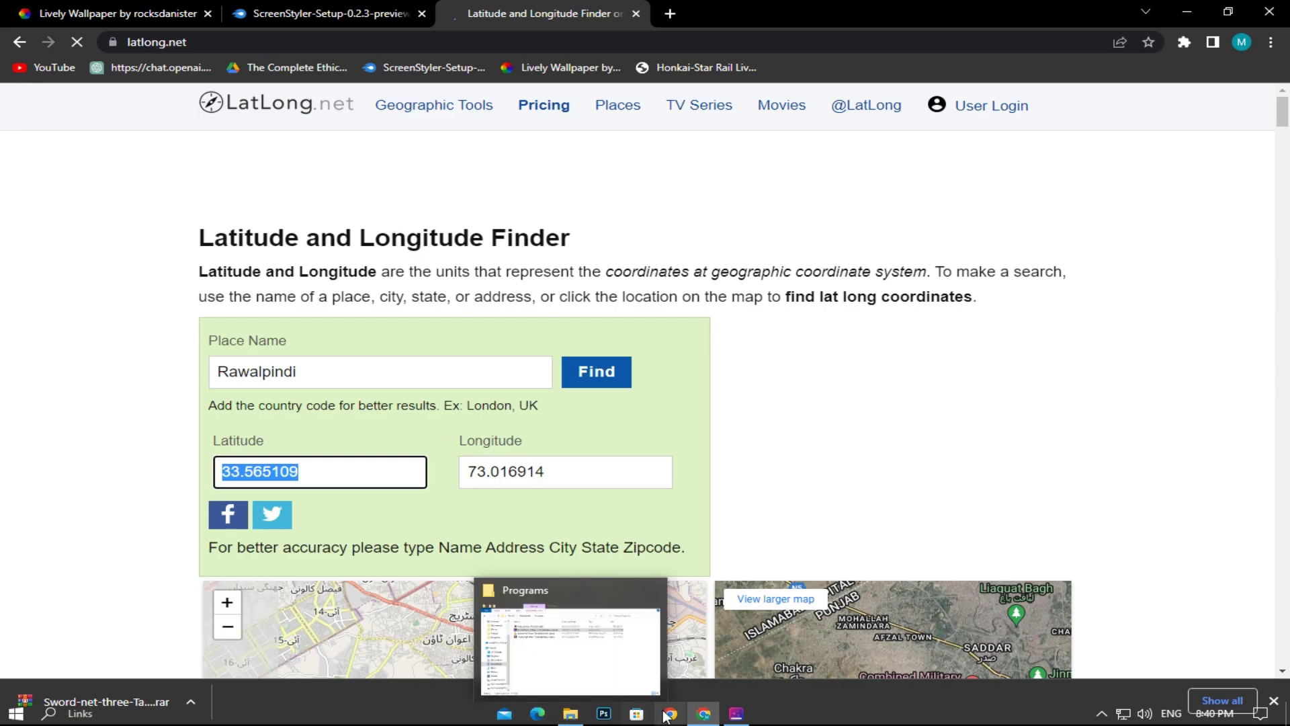
{"action": "left_click", "coordinate": [736, 712]}
{"action": "left_click", "coordinate": [137, 421]}
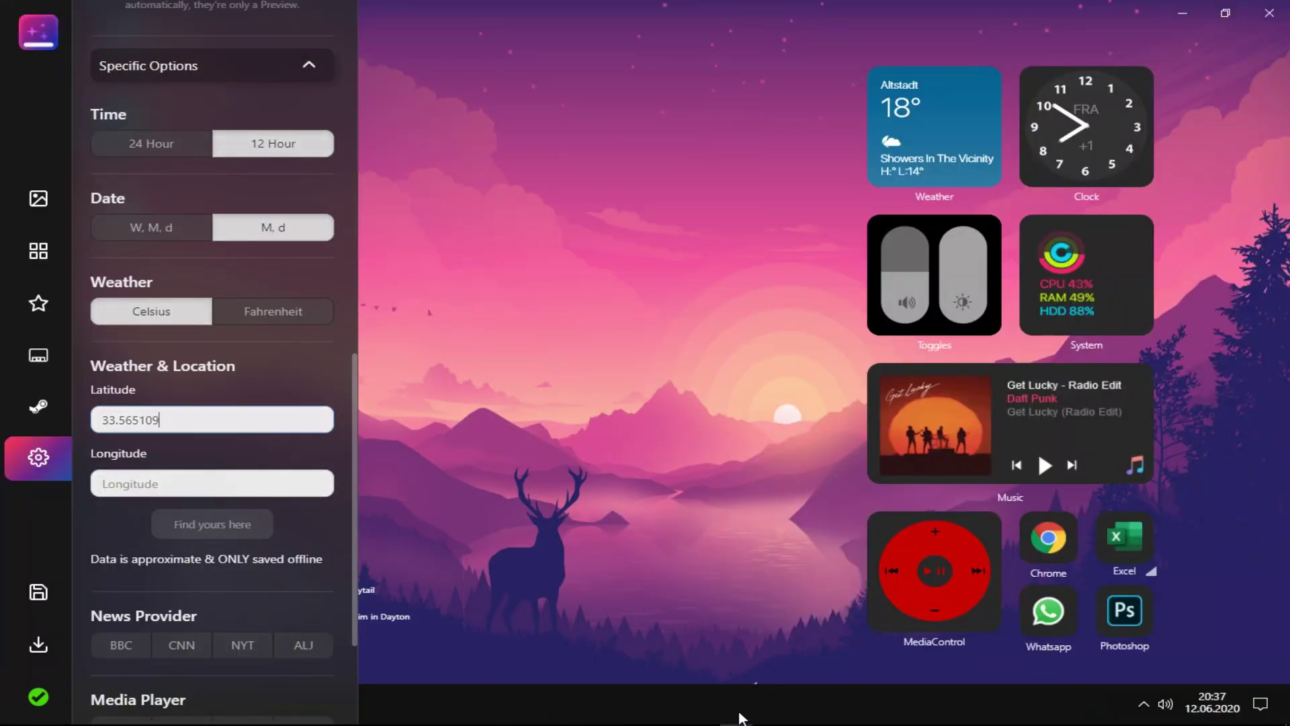
{"action": "left_click", "coordinate": [703, 712]}
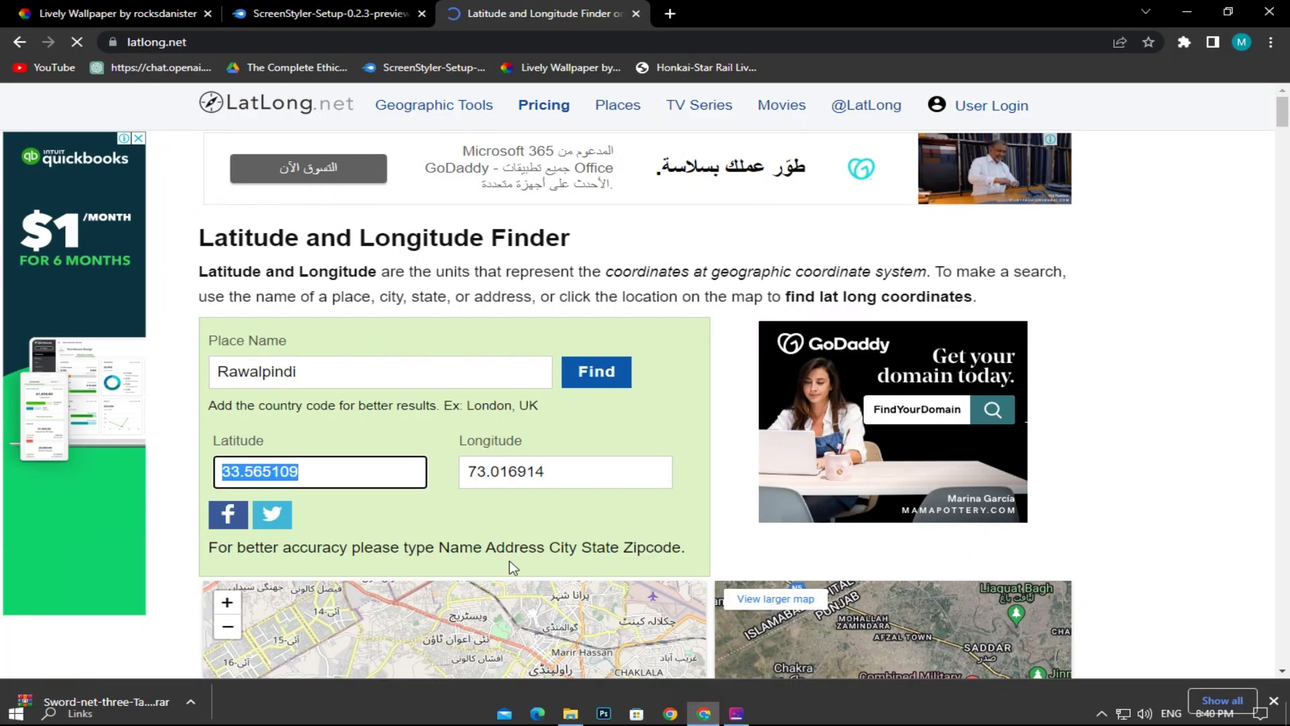
{"action": "left_click", "coordinate": [561, 476]}
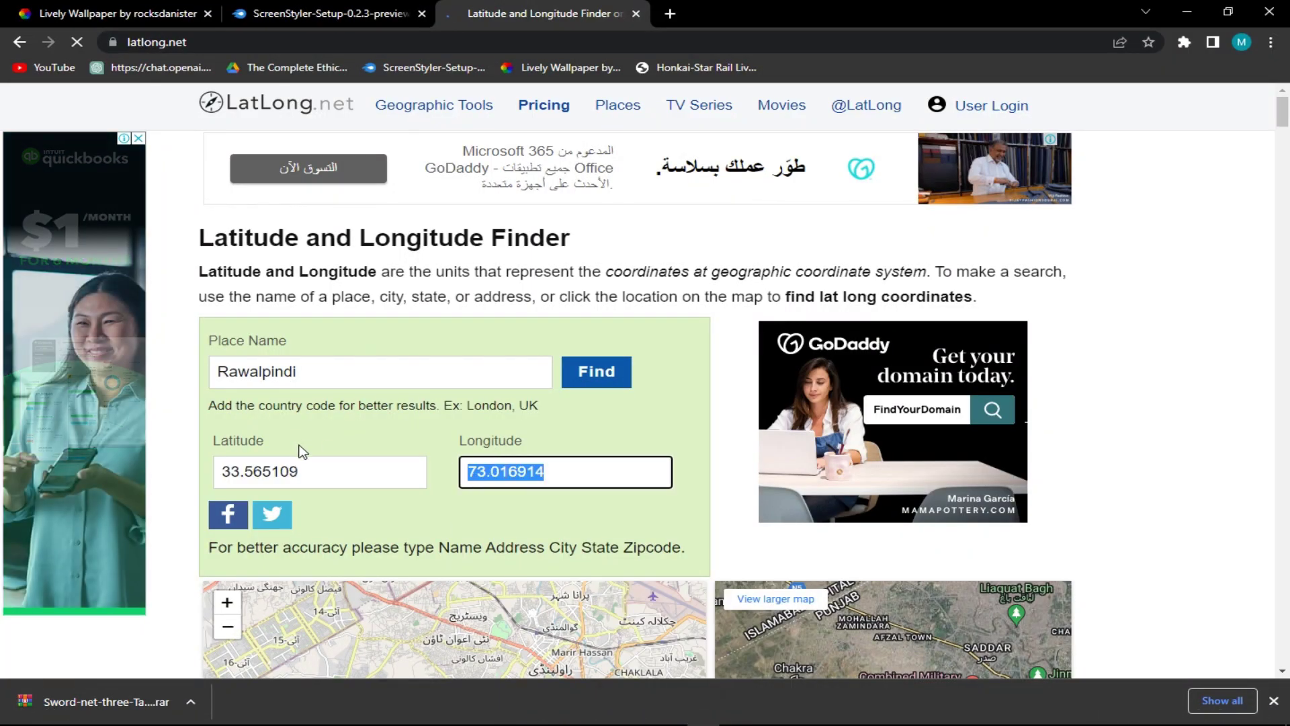
{"action": "left_click", "coordinate": [737, 716]}
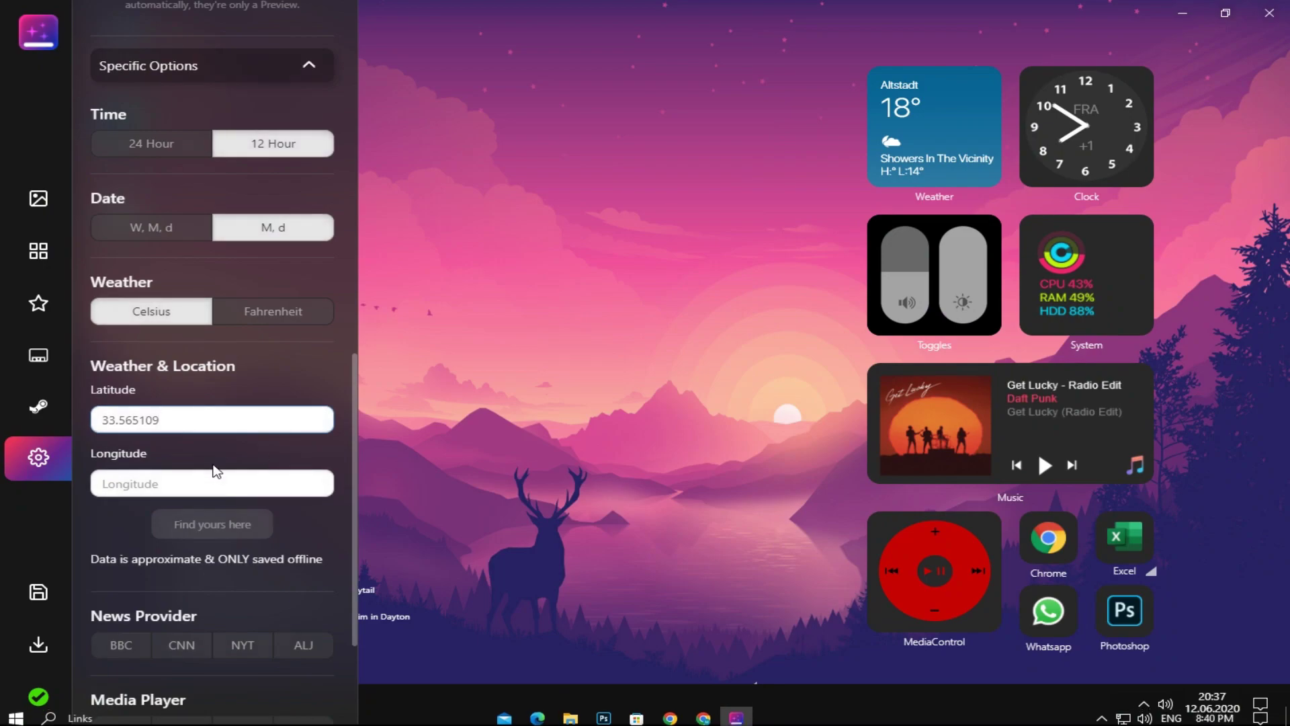
{"action": "left_click", "coordinate": [179, 481]}
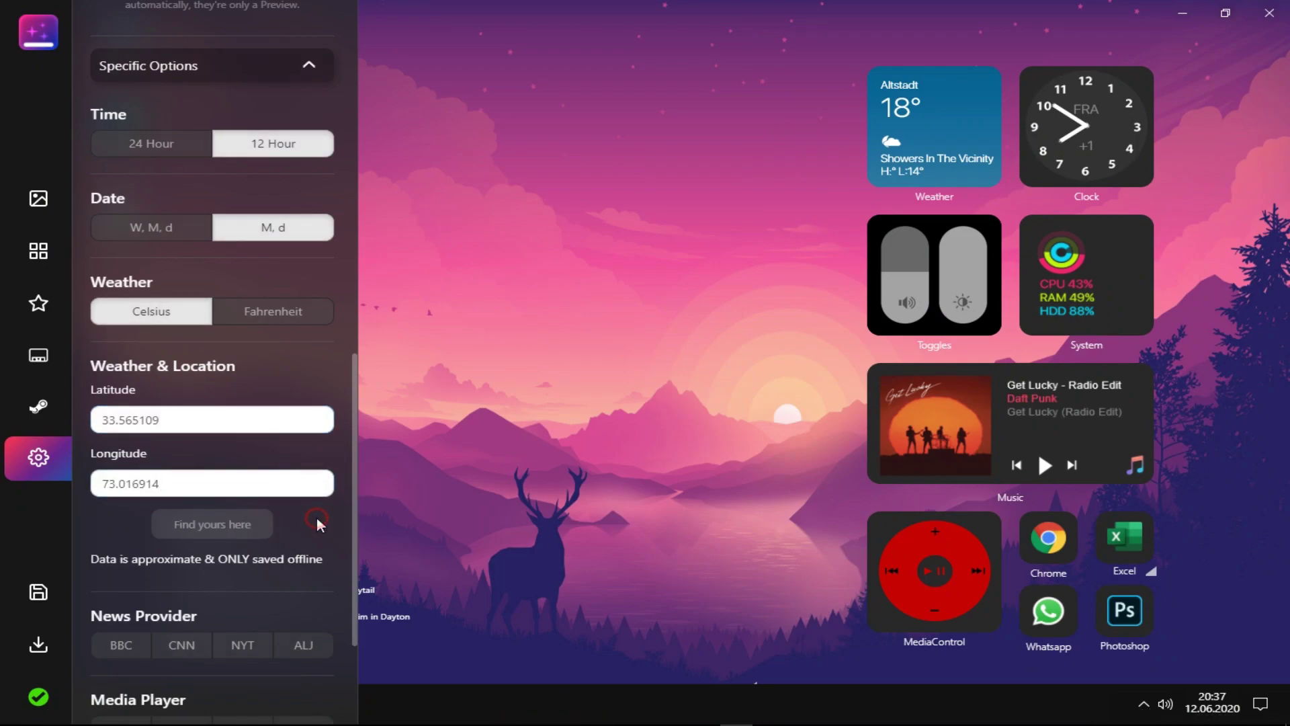
Set the news provider to CNN and the media player to Spotify
{"action": "scroll", "coordinate": [289, 470], "scroll_direction": "down", "scroll_amount": 2}
{"action": "scroll", "coordinate": [264, 445], "scroll_direction": "down", "scroll_amount": 1}
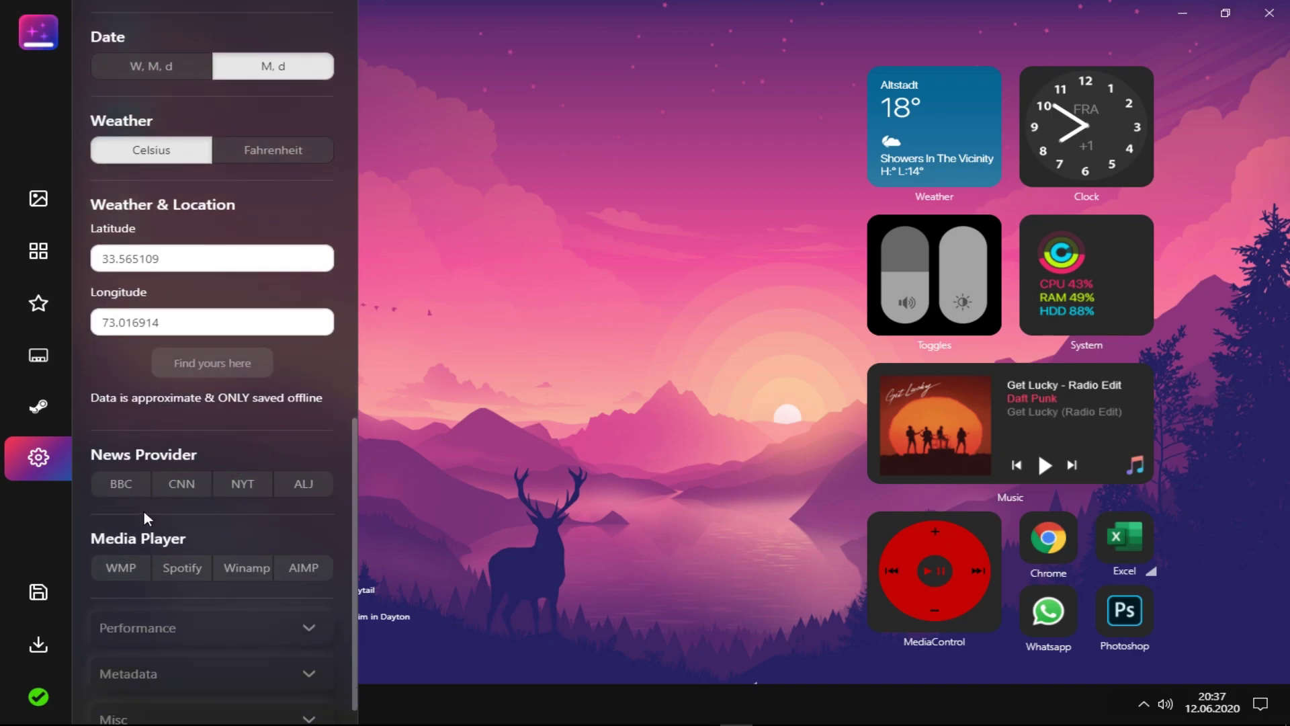
{"action": "scroll", "coordinate": [198, 545], "scroll_direction": "down", "scroll_amount": 1}
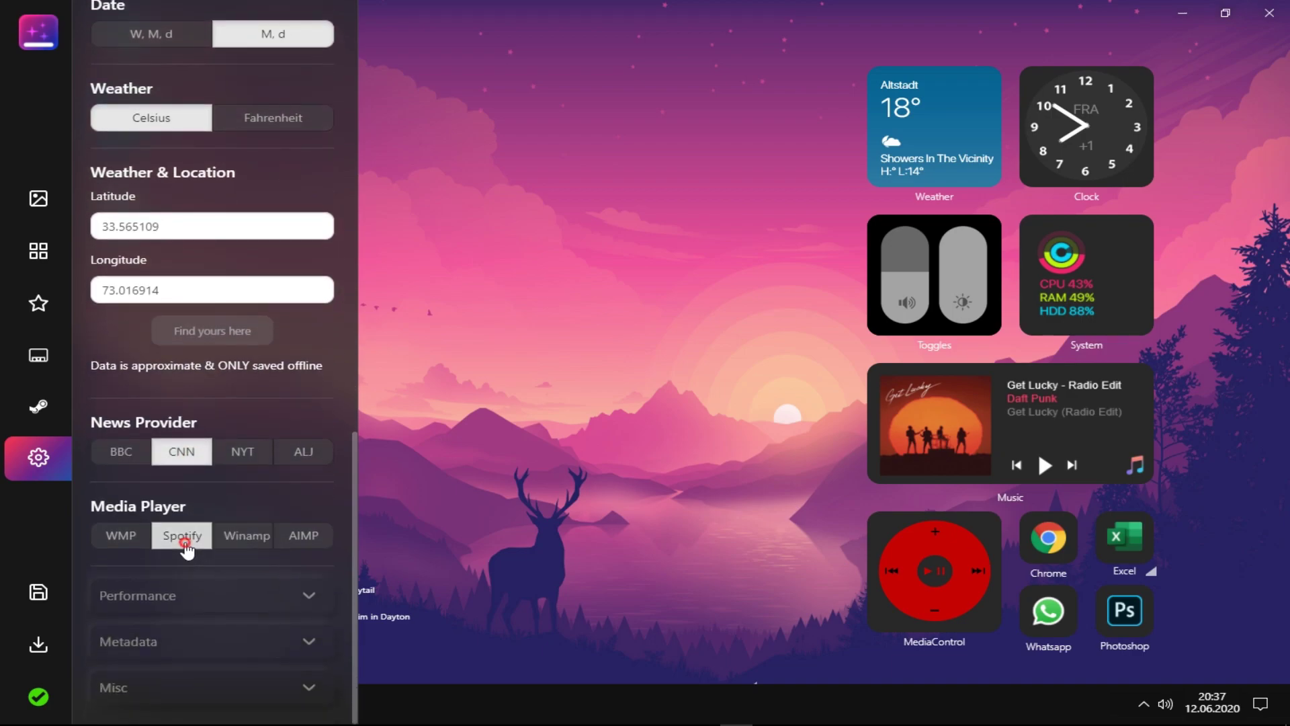
Expand the Performance, Metadata and Misc settings, and enter Tech 4U as the style author
{"action": "left_click", "coordinate": [307, 604]}
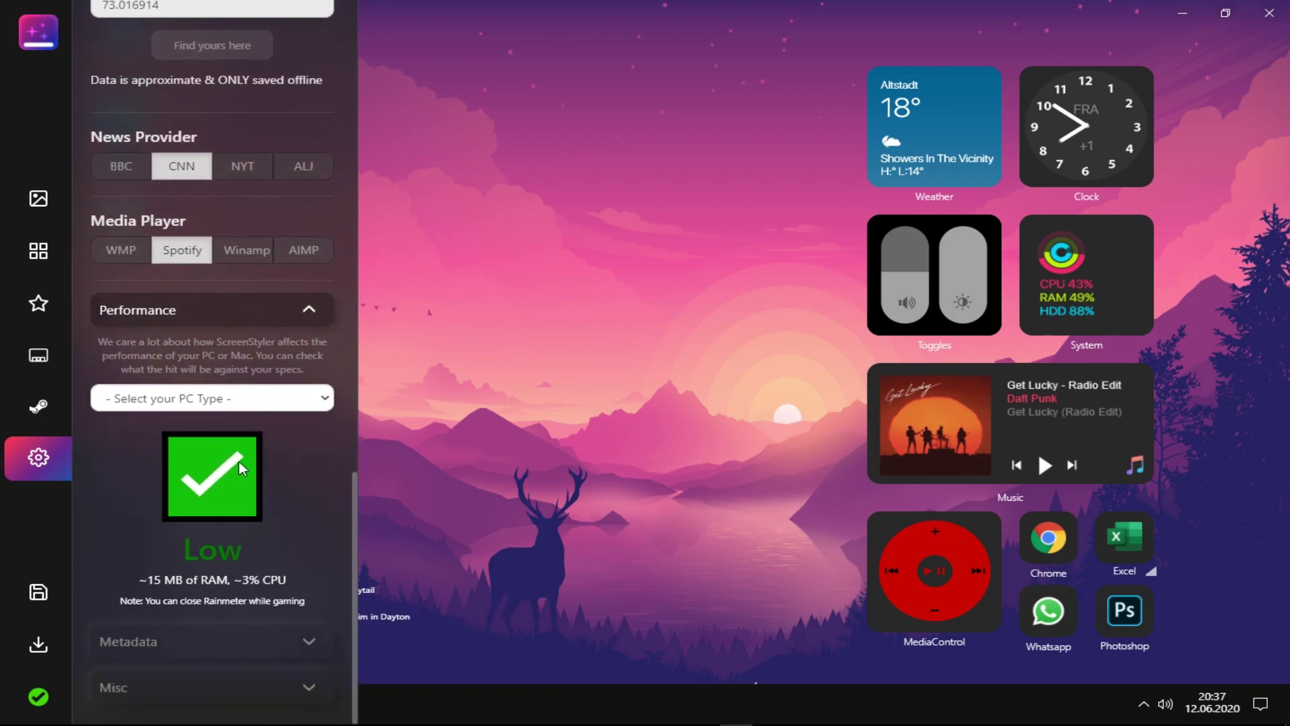
{"action": "left_click", "coordinate": [302, 642]}
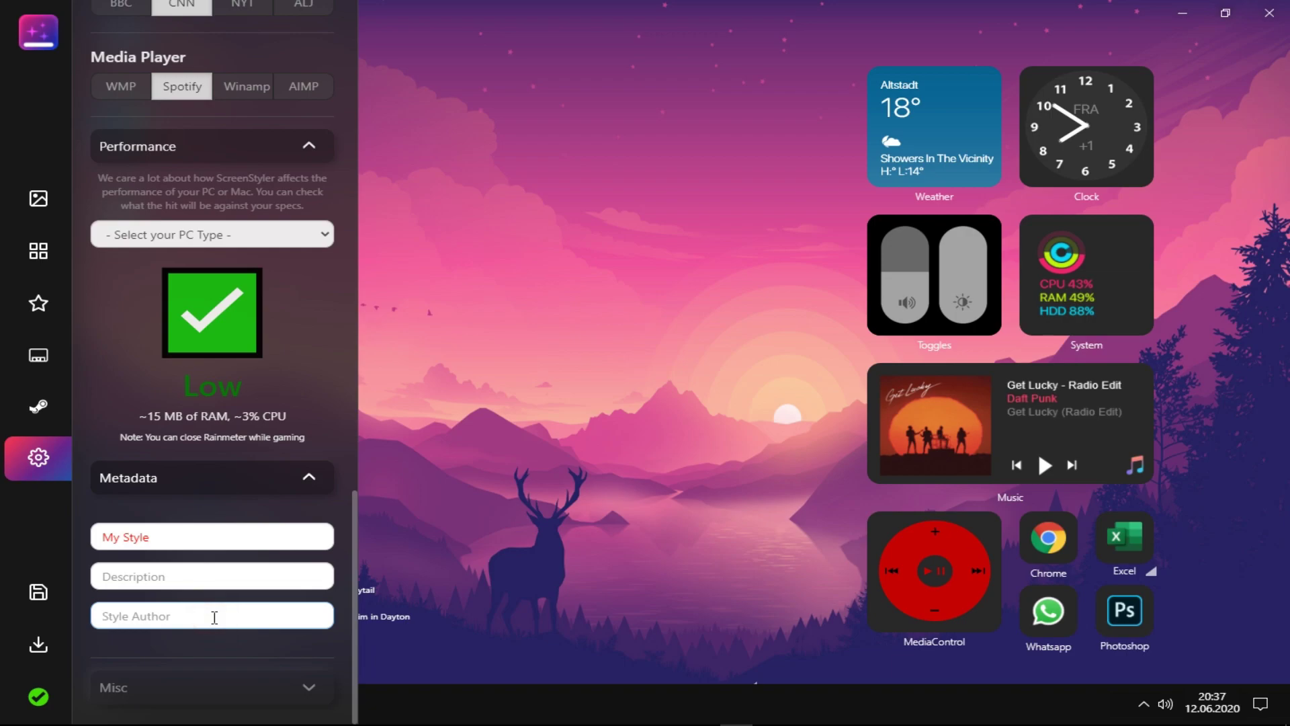
{"action": "type", "text": "h 4U"}
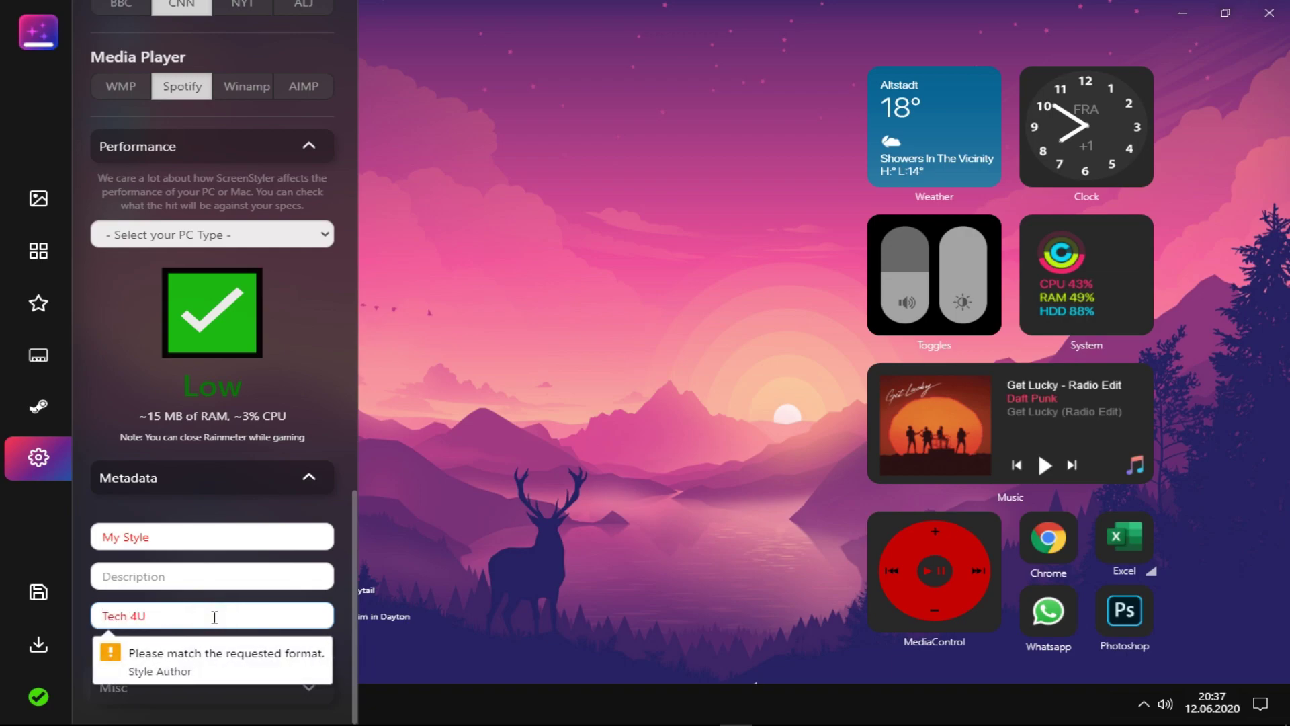
{"action": "left_click", "coordinate": [202, 692]}
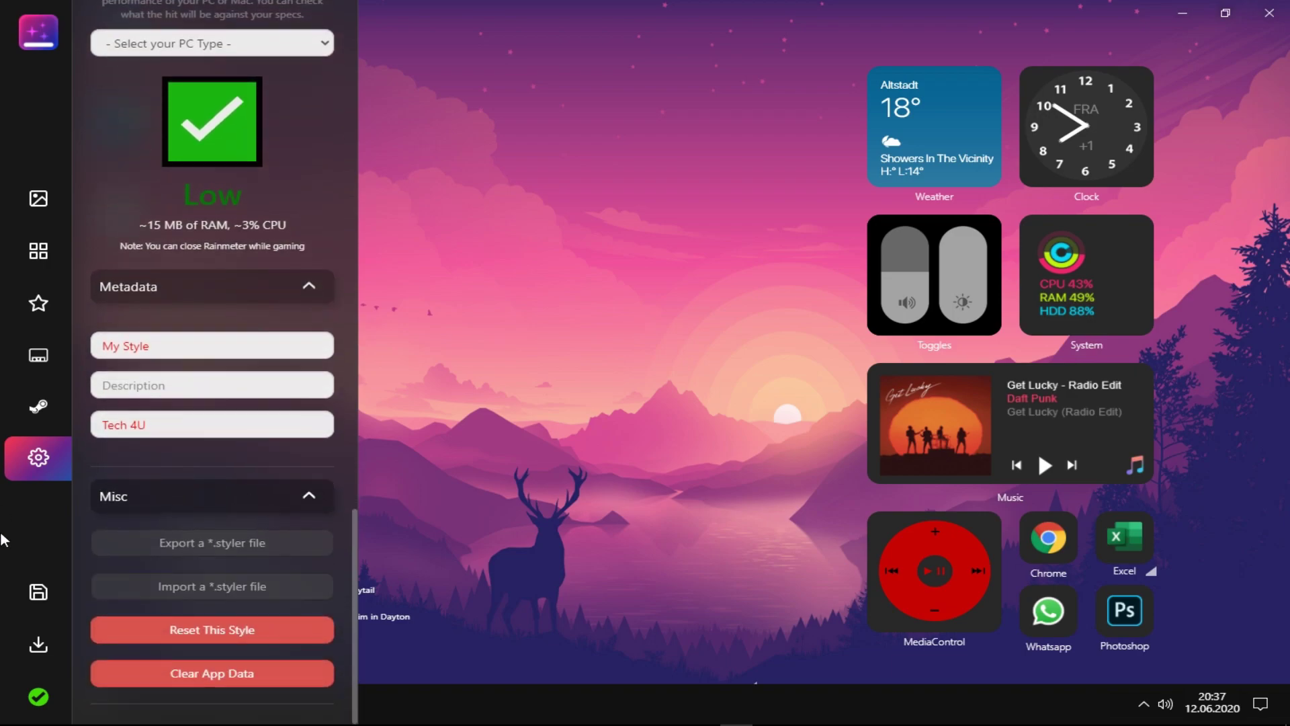
Apply the finished style and install its package with the Rainmeter Skin Installer, keeping the included layout enabled
{"action": "left_click", "coordinate": [37, 699]}
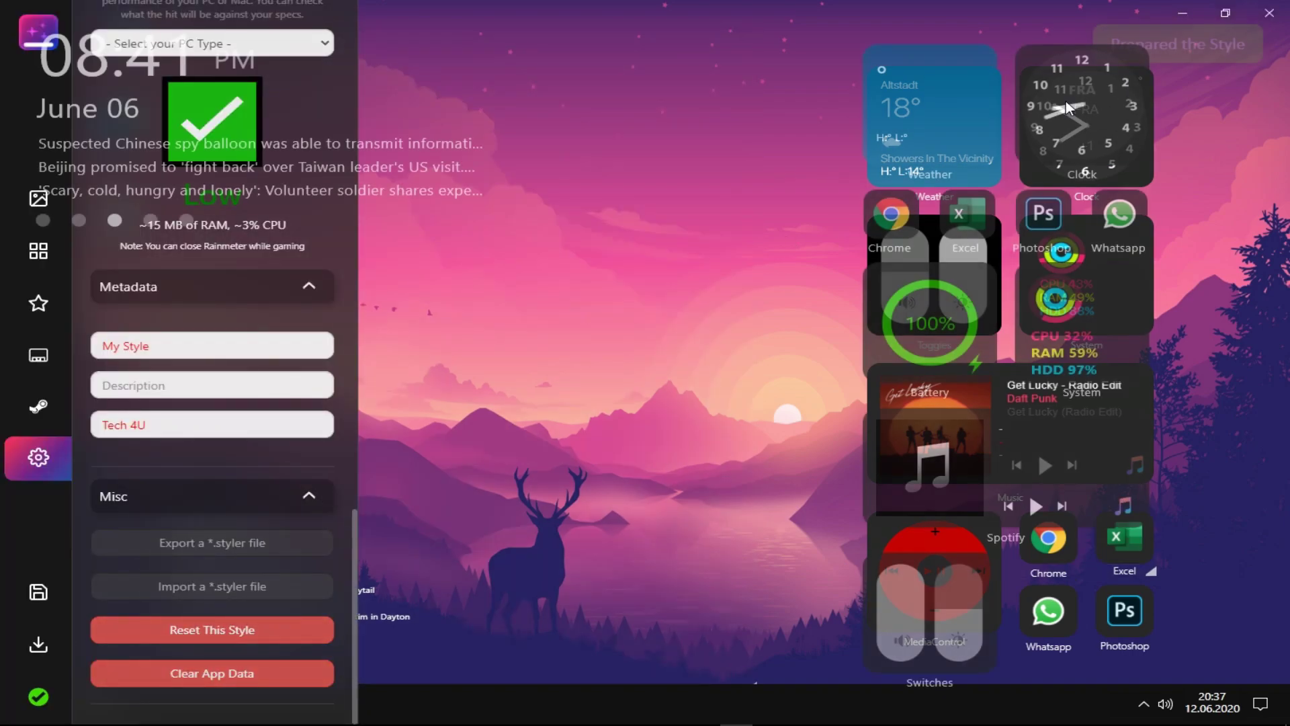
{"action": "scroll", "coordinate": [544, 407], "scroll_direction": "down", "scroll_amount": 1}
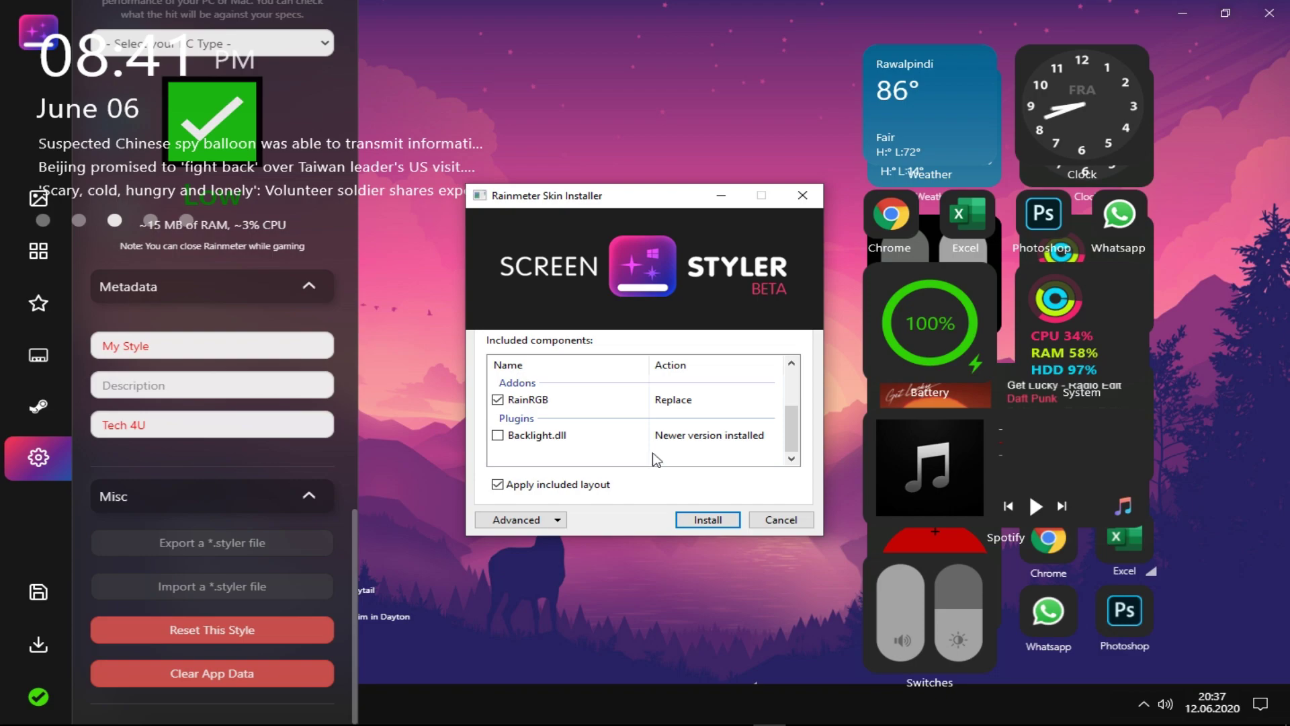
{"action": "left_click", "coordinate": [694, 521]}
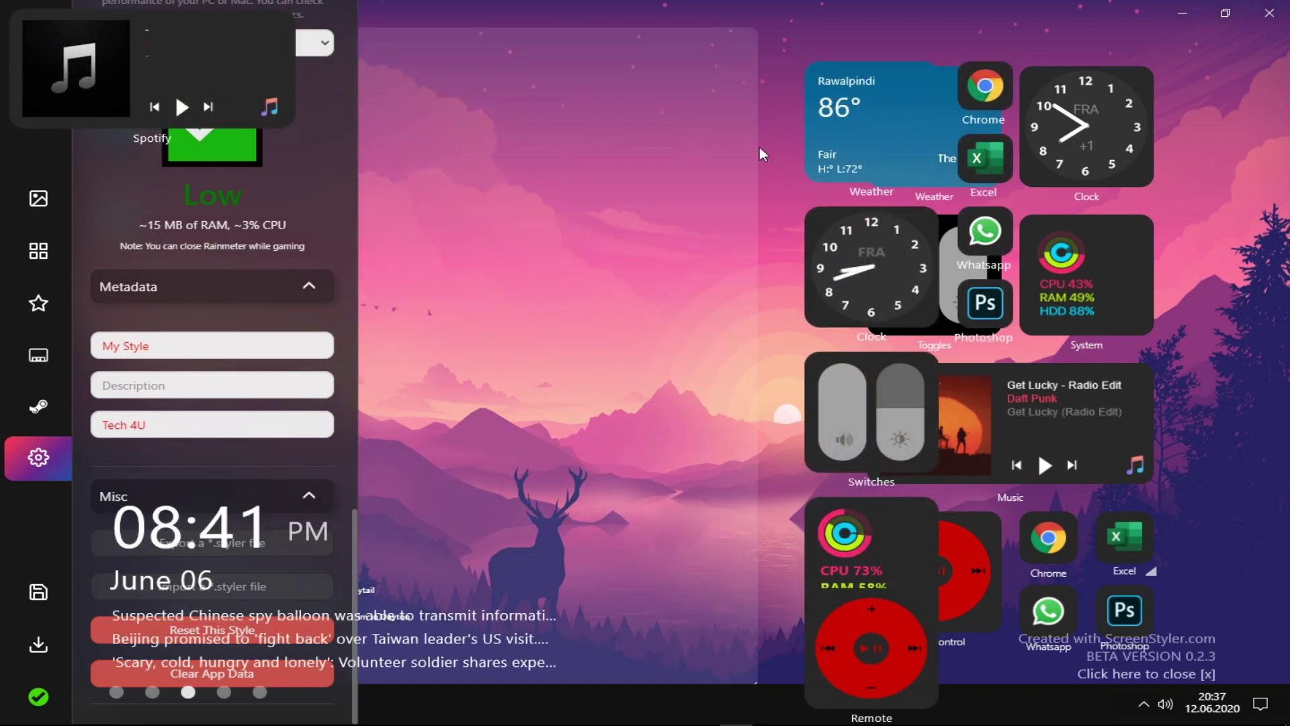
Minimize ScreenStyler, the browser and the Programs folder window to reveal the desktop
{"action": "left_click", "coordinate": [1172, 8]}
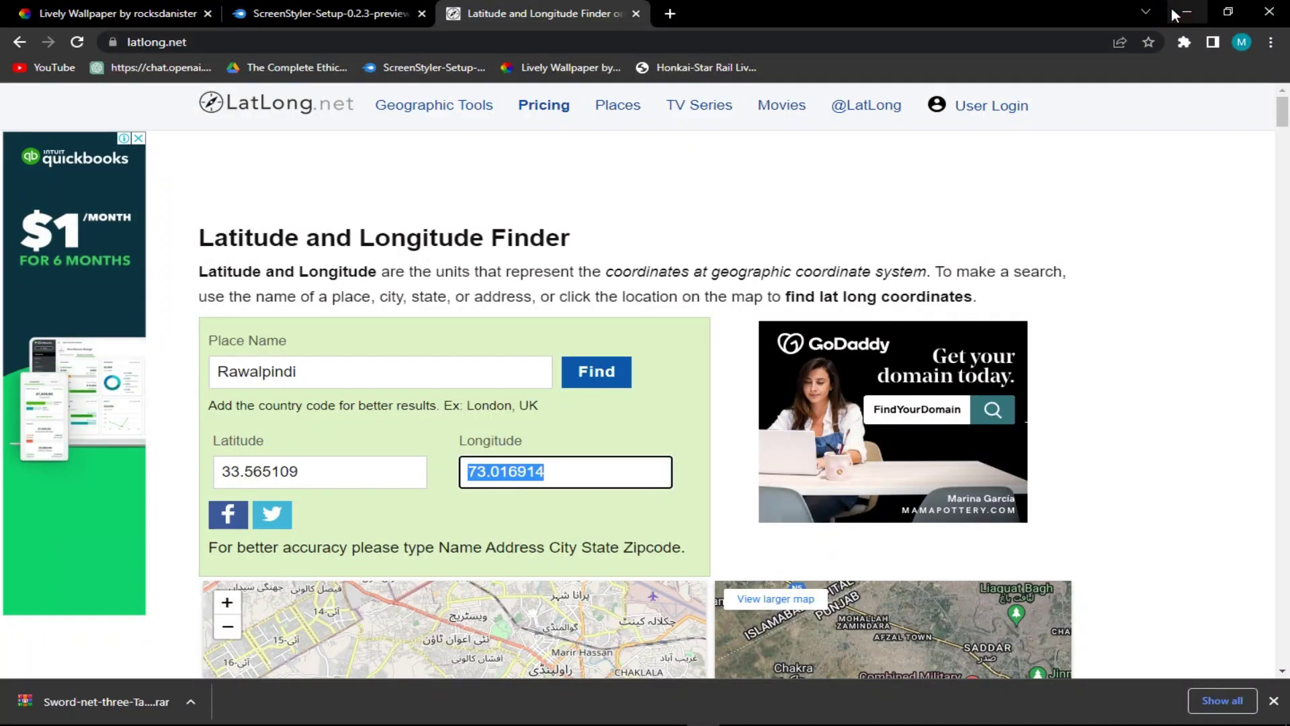
{"action": "left_click", "coordinate": [1177, 15]}
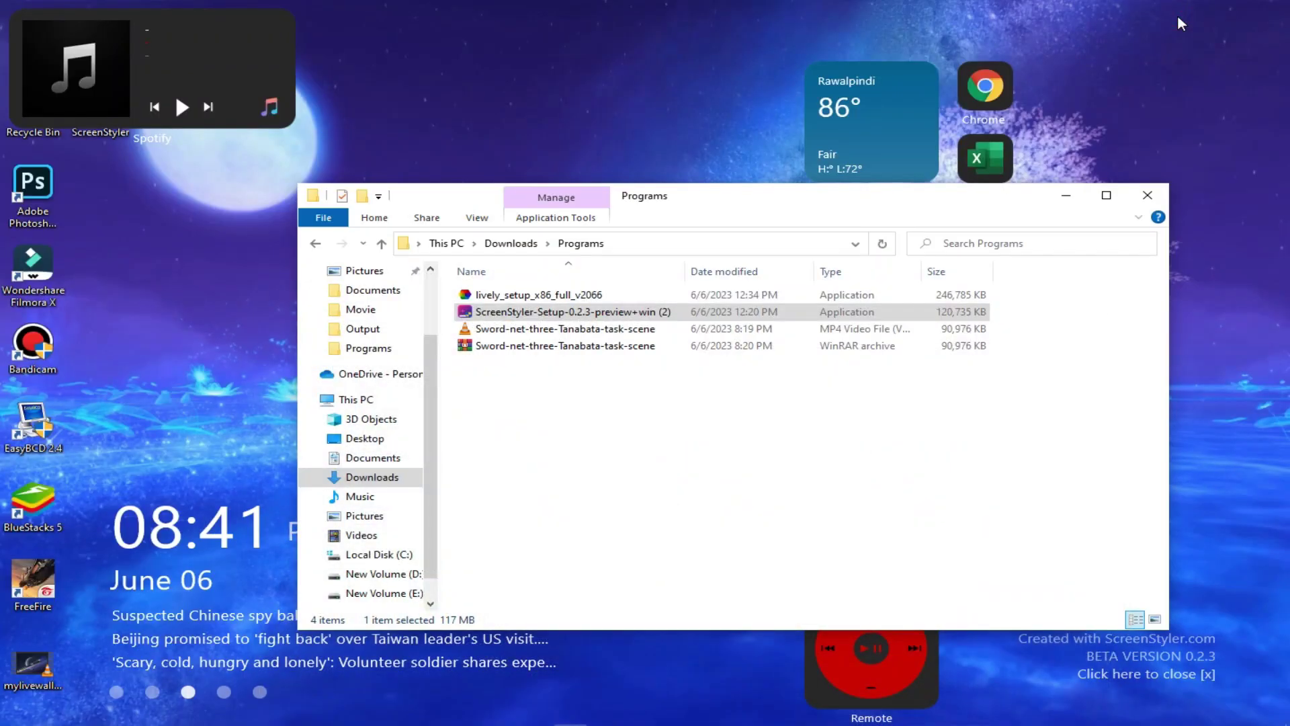
{"action": "left_click", "coordinate": [1066, 196]}
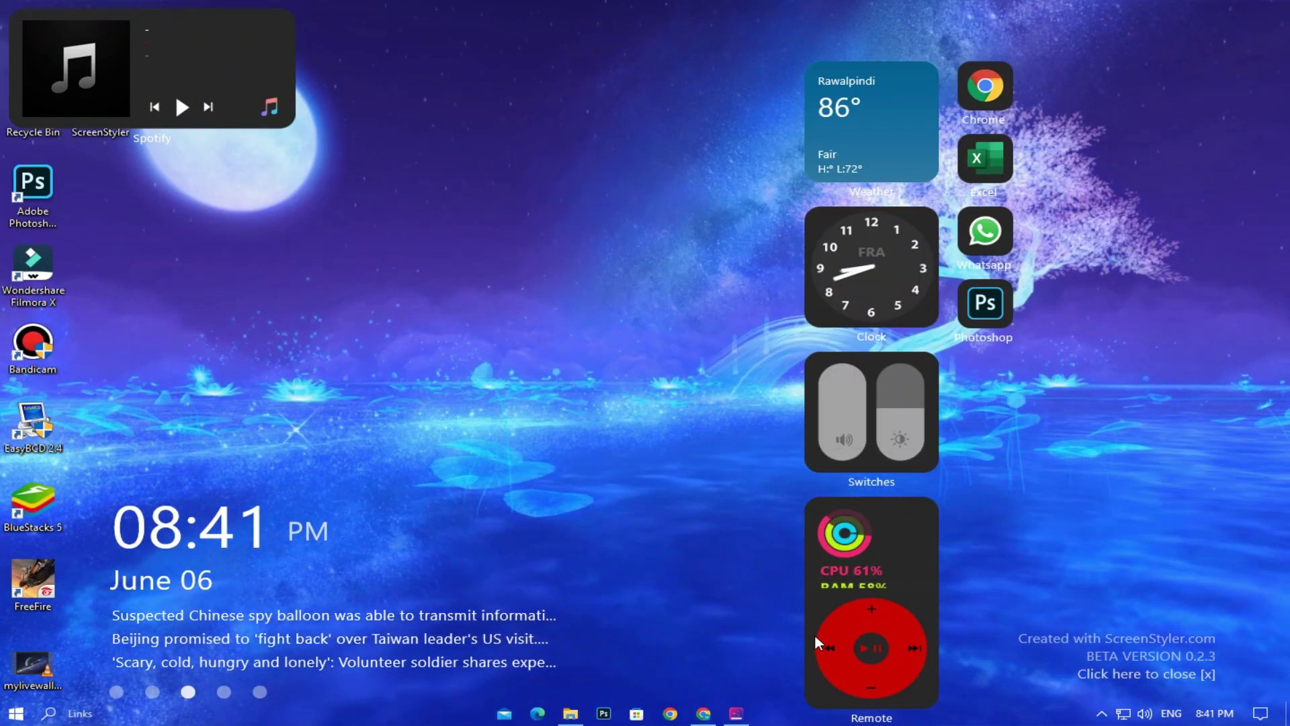
Move the Spotify widget to the middle of the desktop and gather the Chrome, Excel, Whatsapp and Photoshop icons below it
{"action": "left_click_drag", "start_coordinate": [226, 47], "coordinate": [602, 358]}
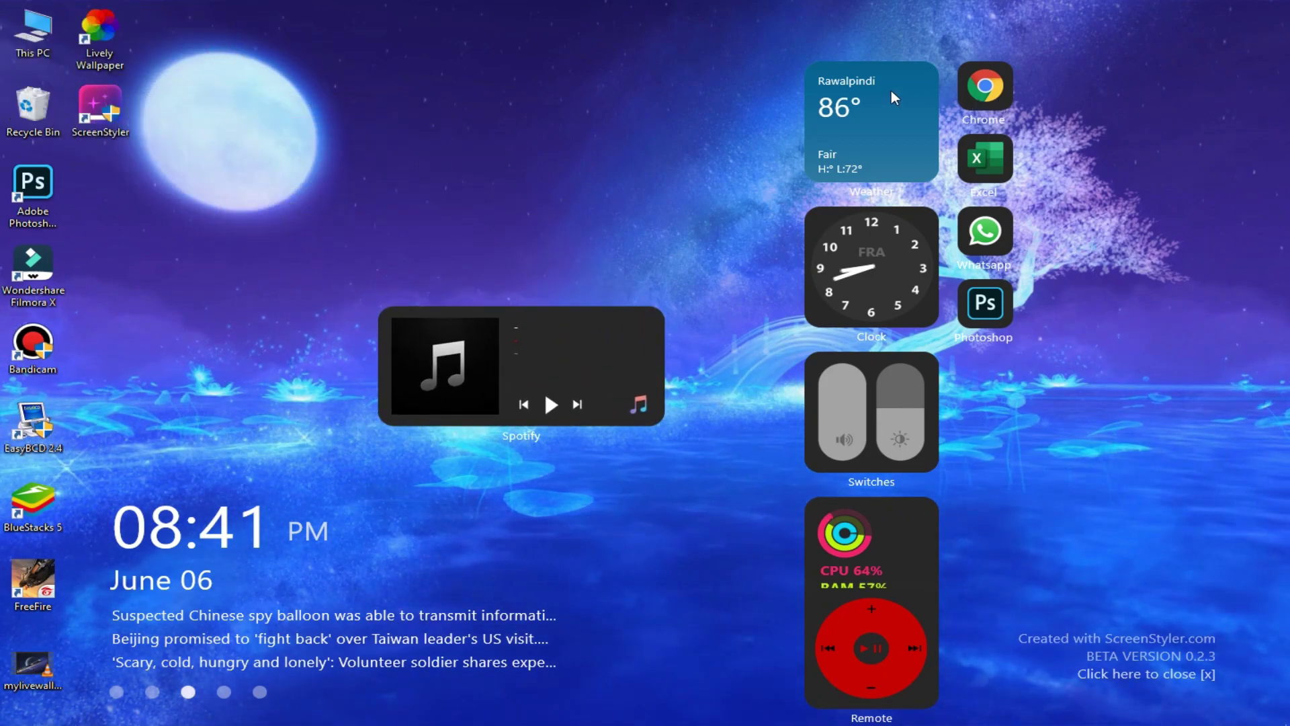
{"action": "left_click_drag", "start_coordinate": [985, 86], "coordinate": [1113, 233]}
{"action": "left_click_drag", "start_coordinate": [985, 158], "coordinate": [1106, 346]}
{"action": "left_click_drag", "start_coordinate": [985, 232], "coordinate": [1055, 303]}
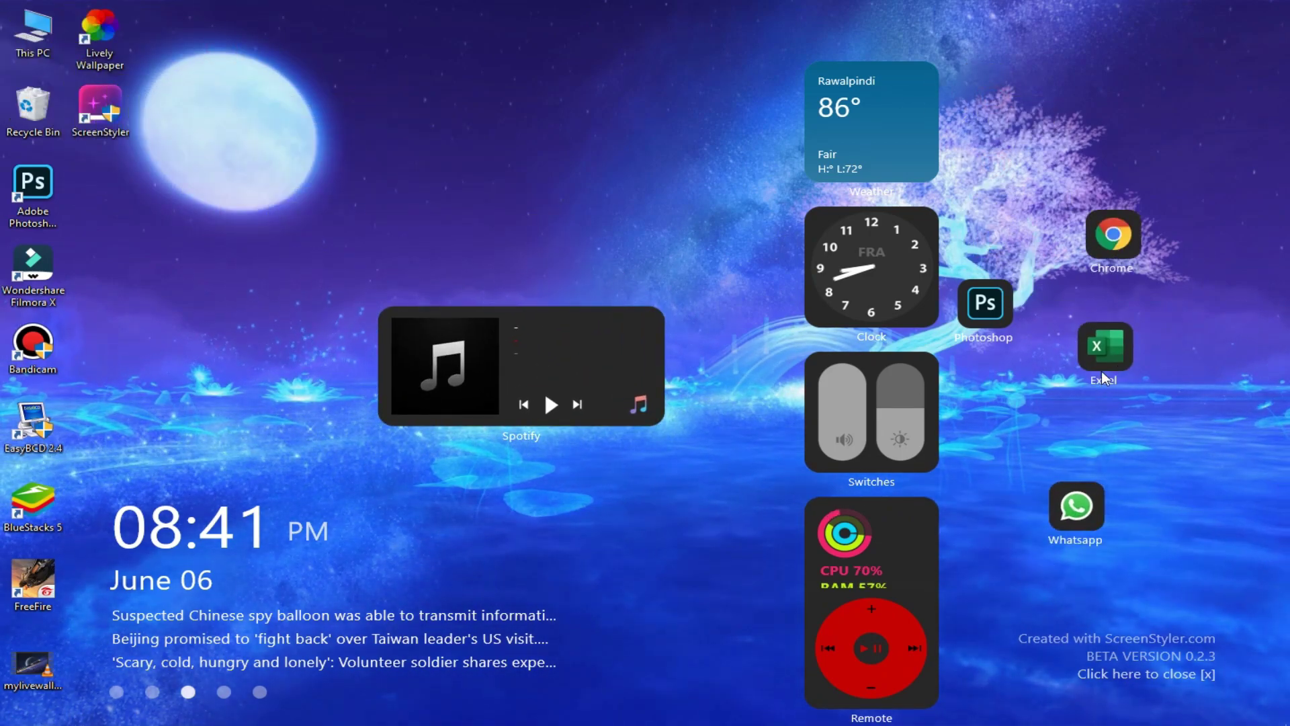
{"action": "left_click_drag", "start_coordinate": [1102, 371], "coordinate": [738, 514]}
{"action": "left_click_drag", "start_coordinate": [1076, 505], "coordinate": [715, 502]}
{"action": "left_click_drag", "start_coordinate": [1113, 234], "coordinate": [639, 509]}
{"action": "left_click_drag", "start_coordinate": [985, 303], "coordinate": [668, 576]}
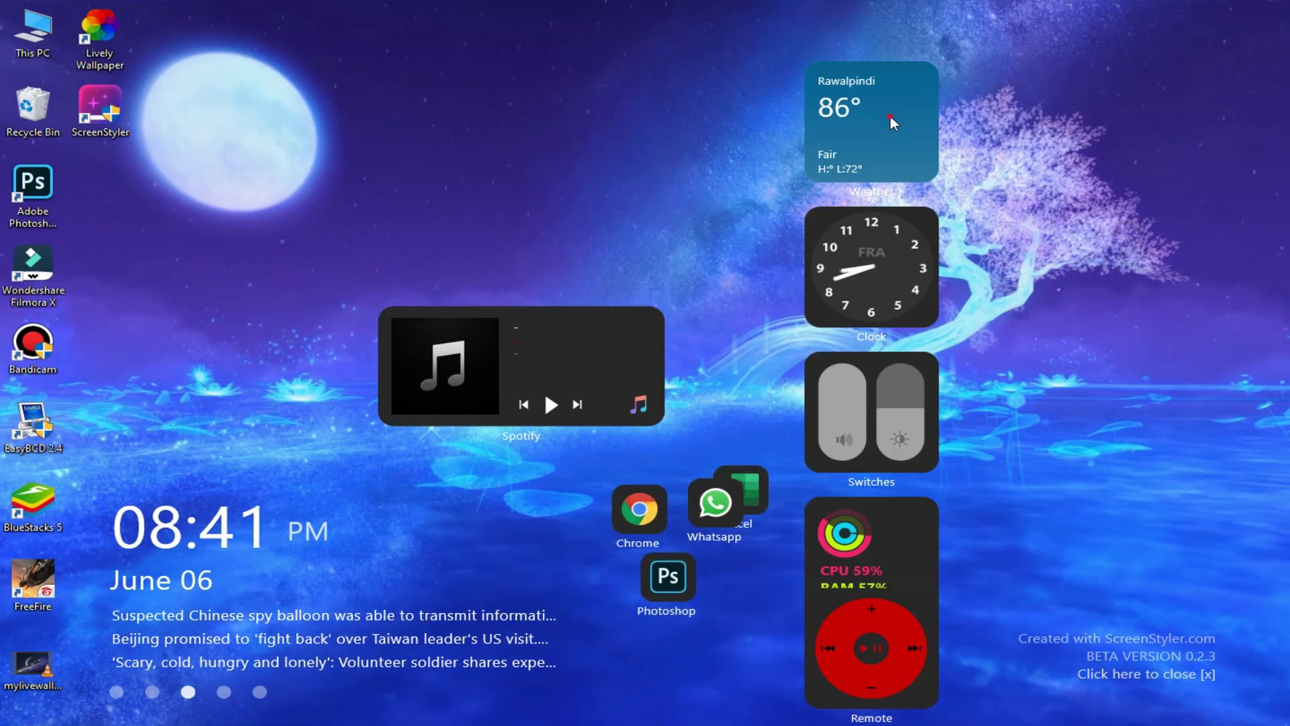
Place the Weather and Clock widgets side by side in the upper-right area of the desktop, Weather left of Clock
{"action": "left_click_drag", "start_coordinate": [890, 116], "coordinate": [959, 135]}
{"action": "left_click_drag", "start_coordinate": [881, 232], "coordinate": [1142, 76]}
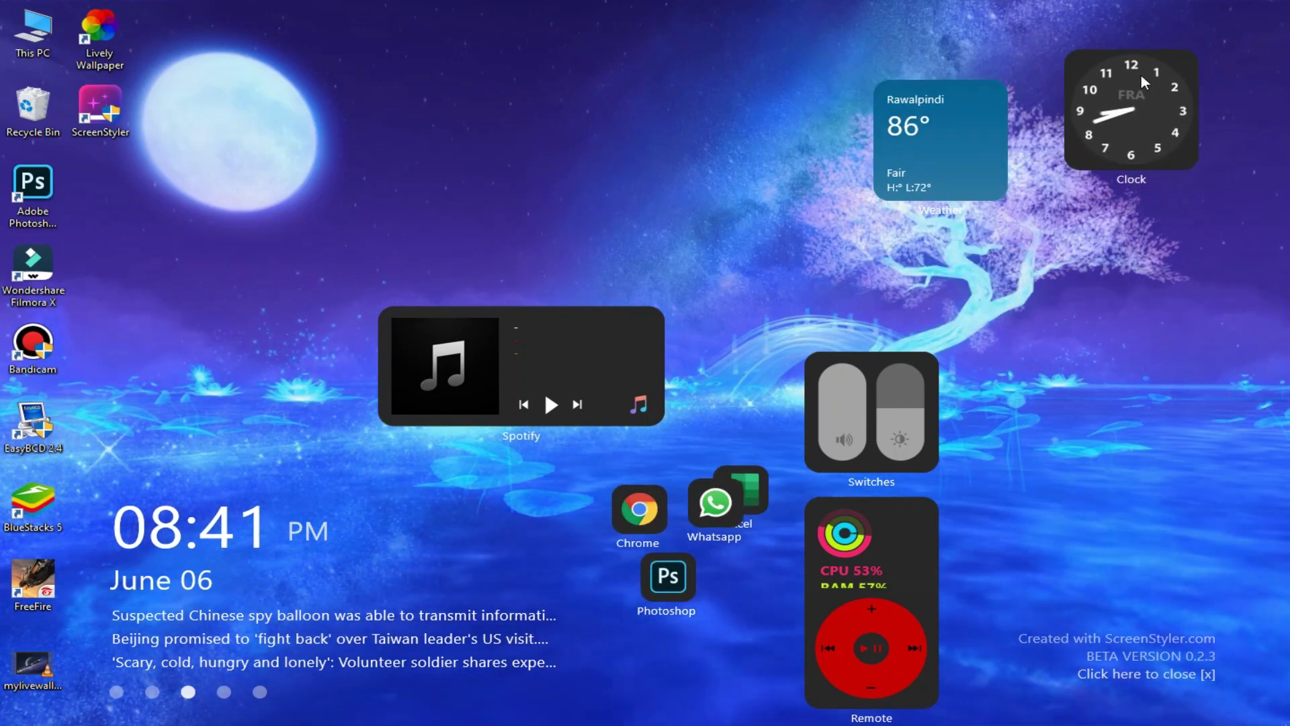
{"action": "left_click_drag", "start_coordinate": [981, 78], "coordinate": [1007, 70]}
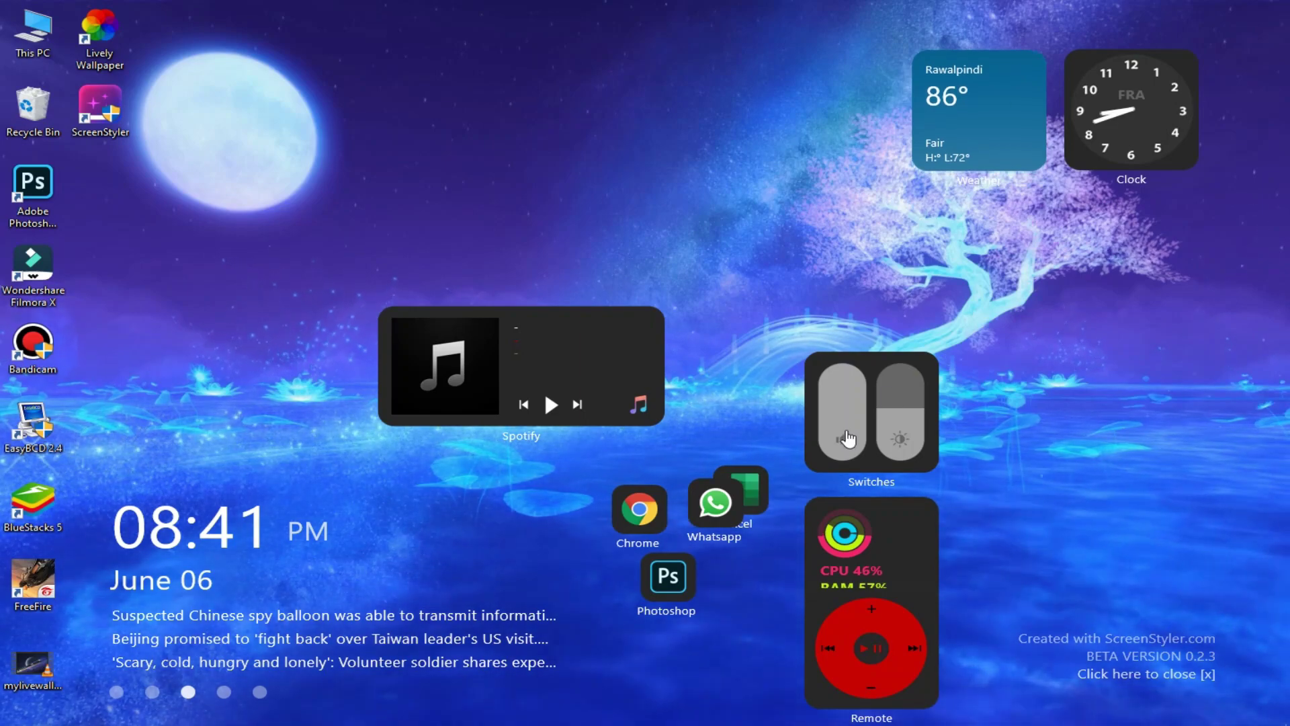
Spread apart the stacked Switches, System and Remote widgets, placing System directly below Weather
{"action": "left_click_drag", "start_coordinate": [848, 438], "coordinate": [1022, 435]}
{"action": "left_click_drag", "start_coordinate": [870, 539], "coordinate": [939, 332]}
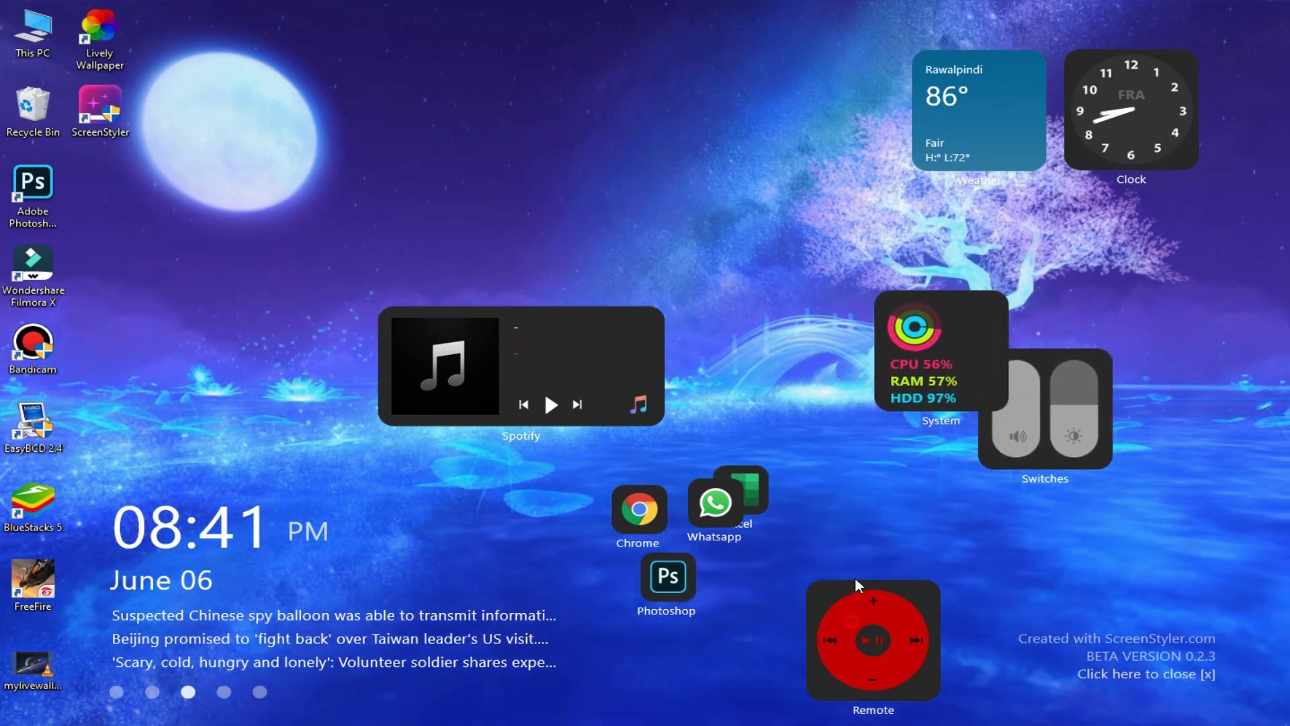
{"action": "left_click_drag", "start_coordinate": [855, 577], "coordinate": [848, 418]}
{"action": "left_click_drag", "start_coordinate": [988, 356], "coordinate": [1015, 461]}
{"action": "left_click_drag", "start_coordinate": [968, 333], "coordinate": [1001, 250]}
Place Whatsapp and Chrome below the Clock with Remote beneath them, and Photoshop and Excel below the System widget
{"action": "left_click_drag", "start_coordinate": [715, 503], "coordinate": [1097, 227]}
{"action": "left_click_drag", "start_coordinate": [658, 520], "coordinate": [1185, 237]}
{"action": "left_click_drag", "start_coordinate": [1071, 513], "coordinate": [1144, 388]}
{"action": "left_click_drag", "start_coordinate": [848, 484], "coordinate": [1147, 366]}
{"action": "left_click_drag", "start_coordinate": [741, 491], "coordinate": [1018, 403]}
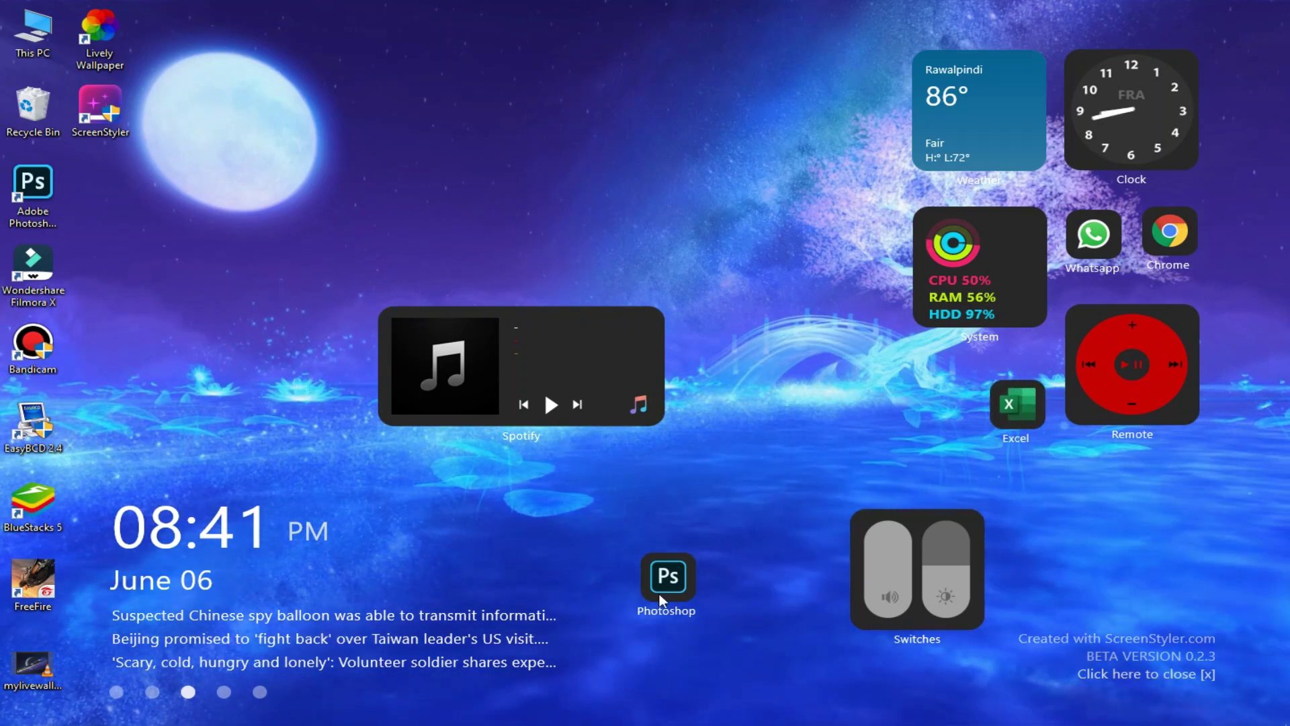
{"action": "left_click_drag", "start_coordinate": [660, 601], "coordinate": [934, 427]}
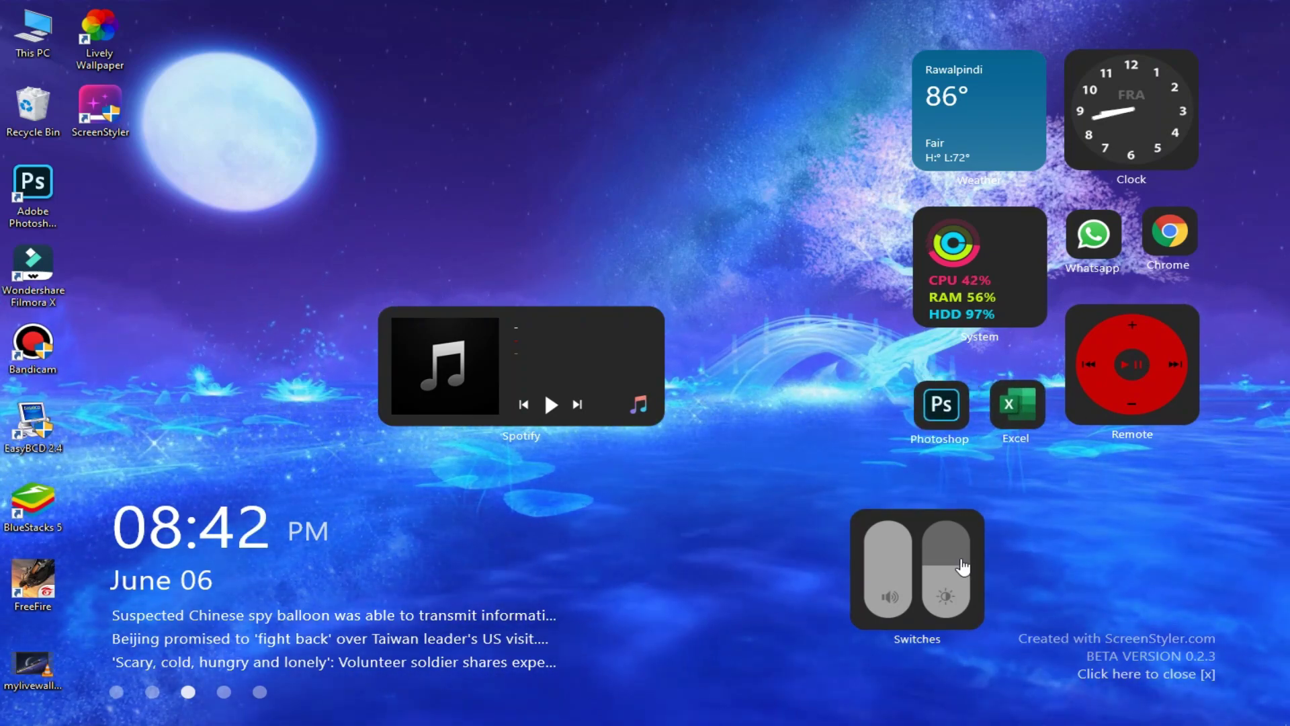
Move the Switches widget below Remote and nudge Remote, Excel and Photoshop to tidy their spacing and alignment
{"action": "left_click_drag", "start_coordinate": [962, 567], "coordinate": [1144, 526]}
{"action": "left_click_drag", "start_coordinate": [1019, 402], "coordinate": [964, 402]}
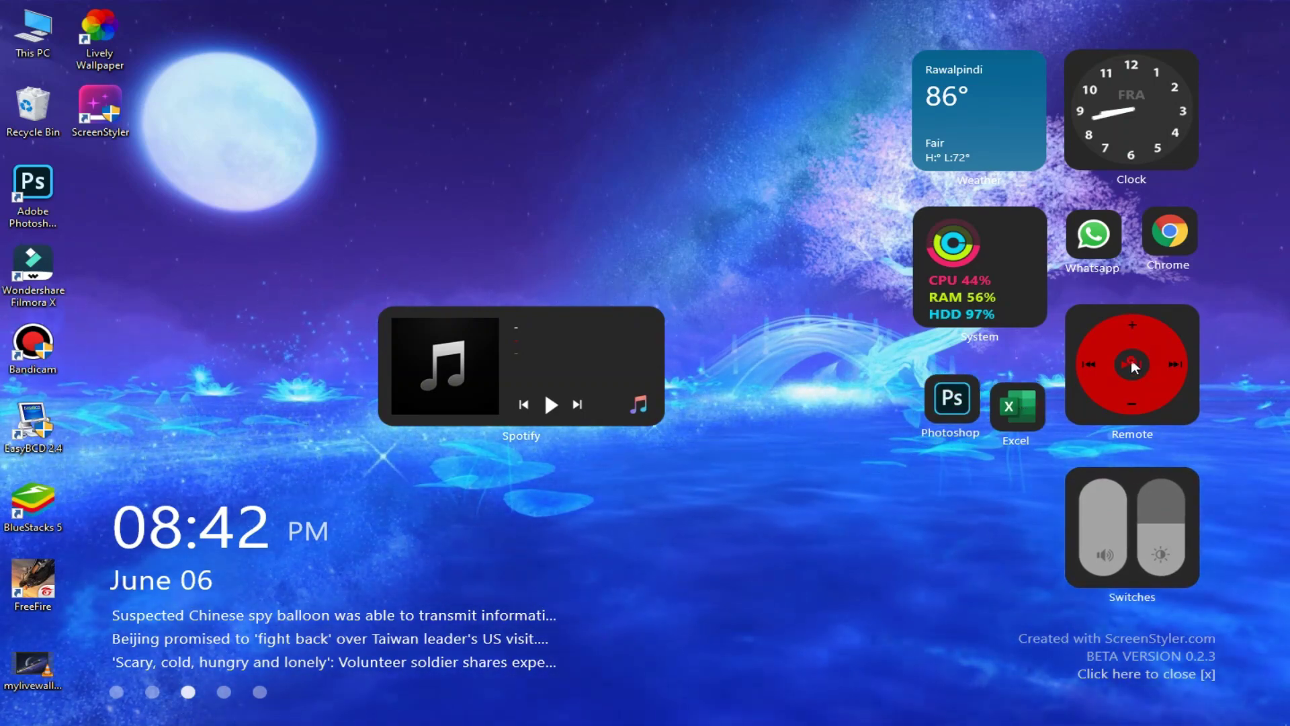
{"action": "left_click_drag", "start_coordinate": [1132, 365], "coordinate": [1131, 355]}
{"action": "left_click_drag", "start_coordinate": [1011, 409], "coordinate": [1010, 398]}
{"action": "mouse_move", "coordinate": [930, 397]}
{"action": "left_mouse_down"}
{"action": "mouse_move", "coordinate": [920, 396]}
{"action": "mouse_move", "coordinate": [949, 408]}
{"action": "left_mouse_up"}
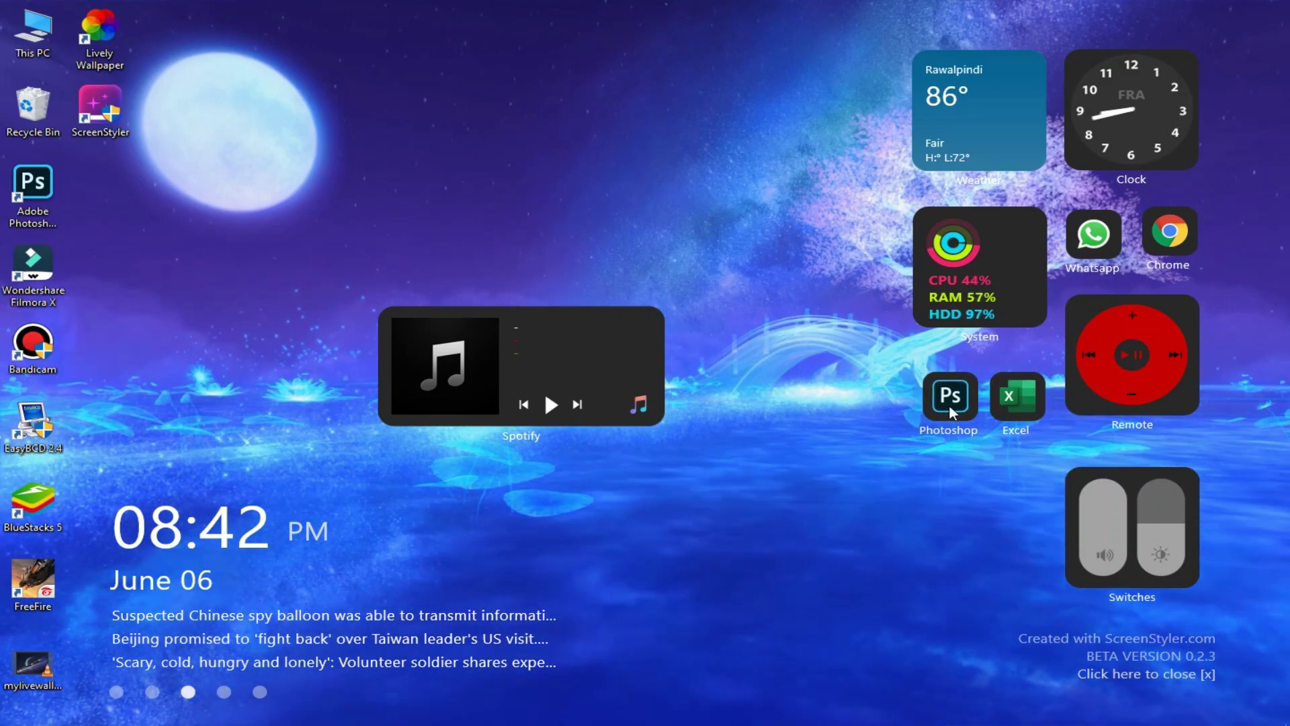
{"action": "left_click_drag", "start_coordinate": [1129, 520], "coordinate": [1139, 493]}
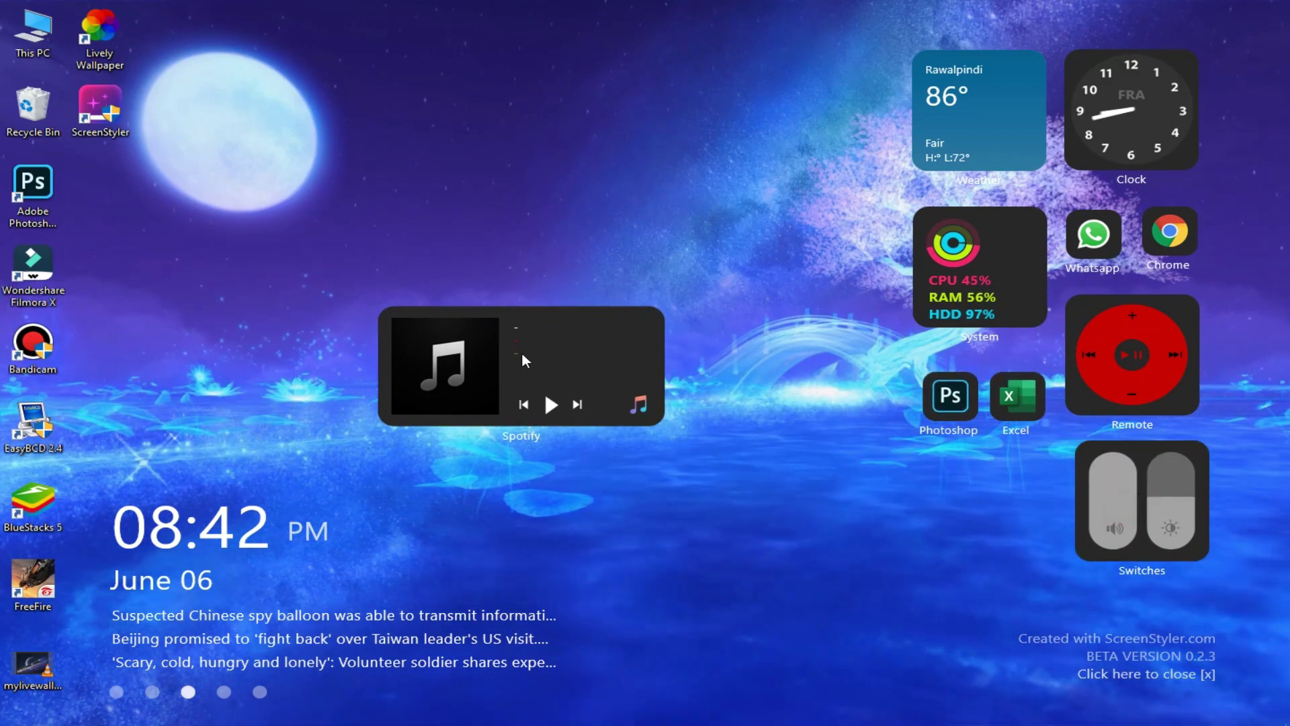
Move the Spotify widget down beside the Switches widget and unload the ScreenStyler credit skin from the desktop
{"action": "left_click_drag", "start_coordinate": [522, 352], "coordinate": [791, 484]}
{"action": "right_click", "coordinate": [1129, 453]}
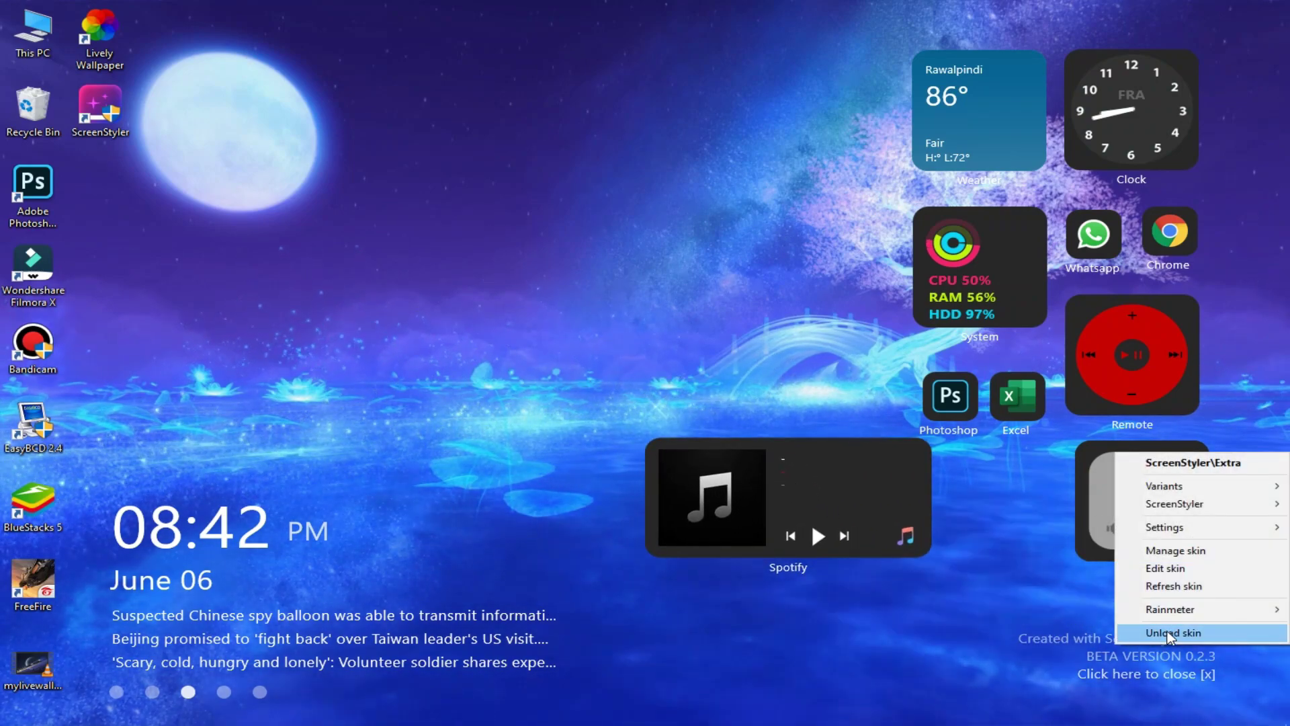
{"action": "left_click", "coordinate": [1169, 634]}
Shift System, Whatsapp, Chrome, Remote, Photoshop, Excel and Switches slightly upward to tighten the spacing between the widget rows
{"action": "left_click_drag", "start_coordinate": [994, 258], "coordinate": [1014, 246]}
{"action": "left_click_drag", "start_coordinate": [1103, 246], "coordinate": [1171, 220]}
{"action": "left_click_drag", "start_coordinate": [1158, 354], "coordinate": [1159, 341]}
{"action": "left_click_drag", "start_coordinate": [1026, 403], "coordinate": [957, 382]}
{"action": "left_click_drag", "start_coordinate": [1165, 463], "coordinate": [1163, 449]}
Place the Spotify widget below Switches and align the right edges of both with the Remote widget
{"action": "left_click_drag", "start_coordinate": [902, 469], "coordinate": [1144, 584]}
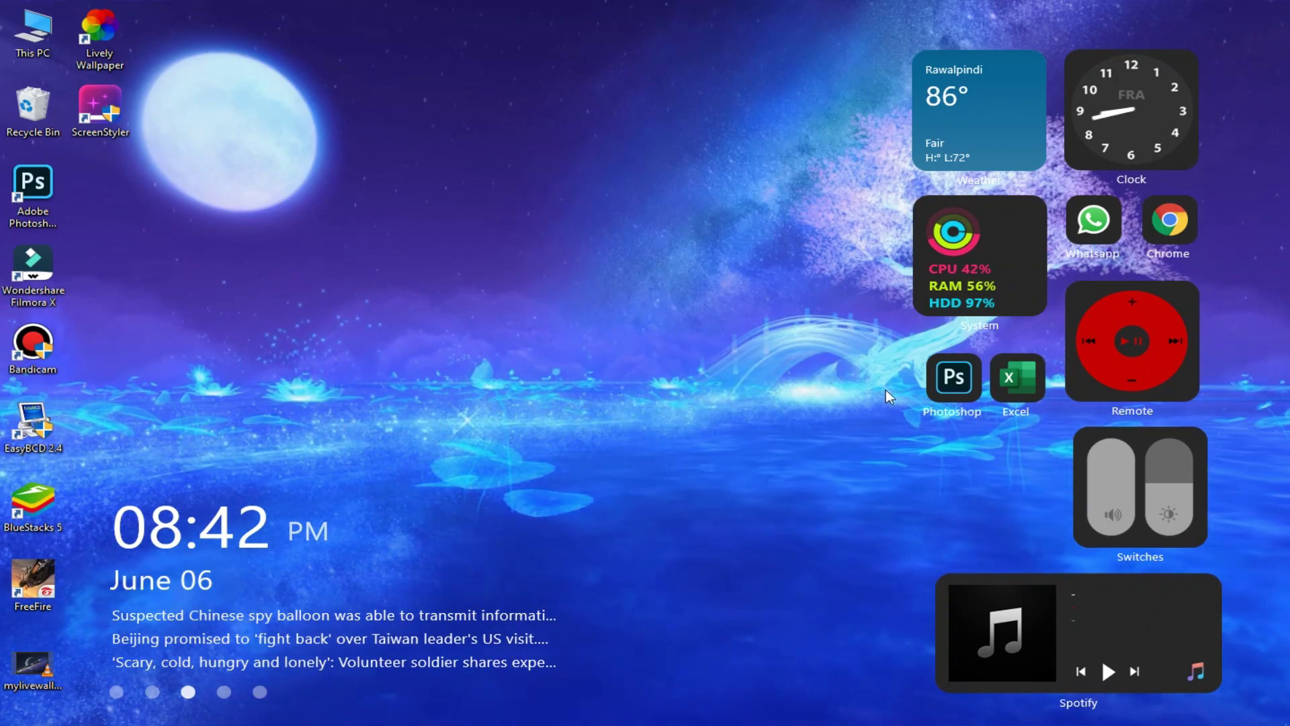
{"action": "left_click_drag", "start_coordinate": [1166, 602], "coordinate": [1155, 606]}
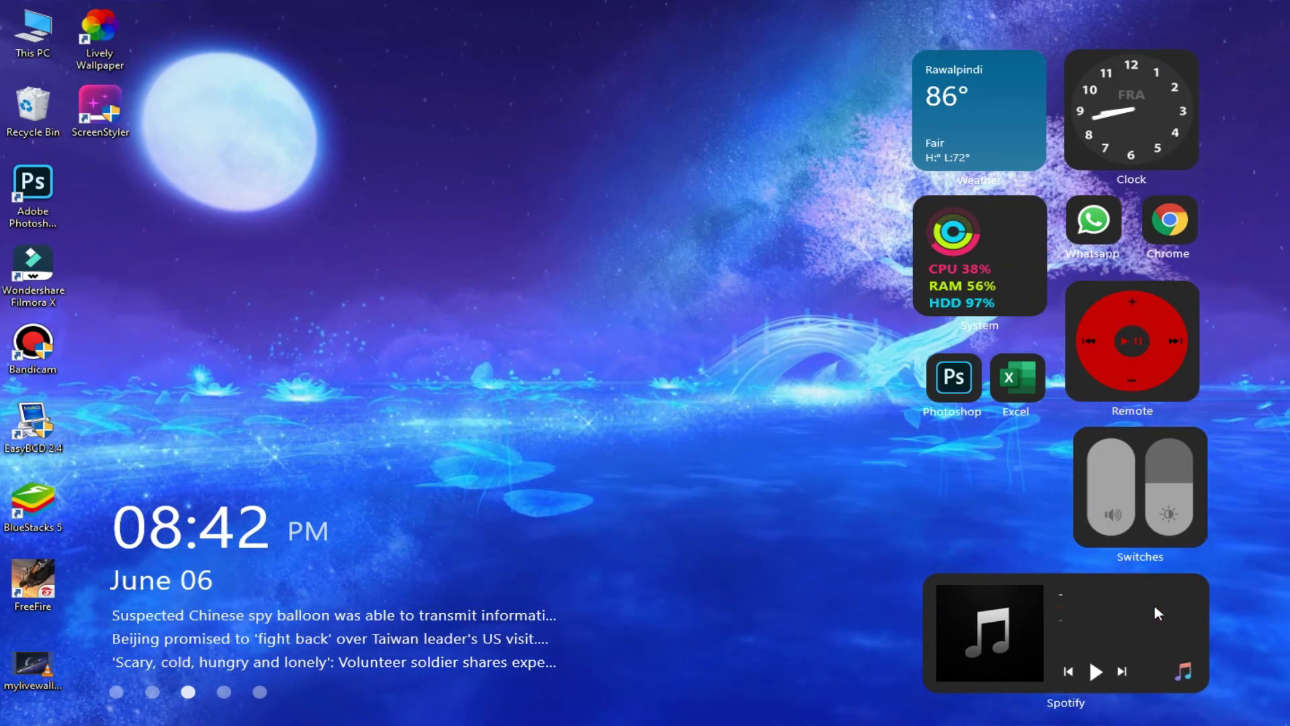
{"action": "left_click_drag", "start_coordinate": [1196, 490], "coordinate": [1189, 489]}
{"action": "left_click_drag", "start_coordinate": [1166, 589], "coordinate": [1161, 588]}
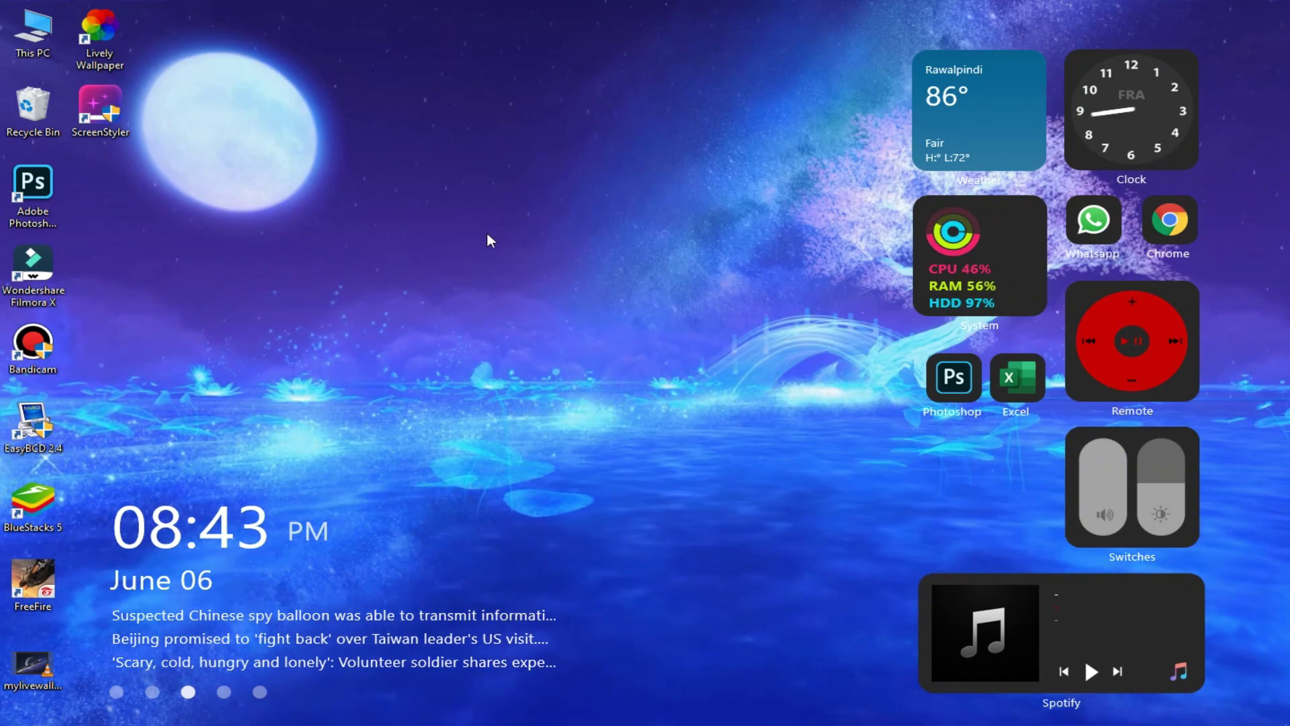
Hide the desktop icons and move the time, date and news widget closer to the desktop's lower-left corner
{"action": "right_click", "coordinate": [405, 65]}
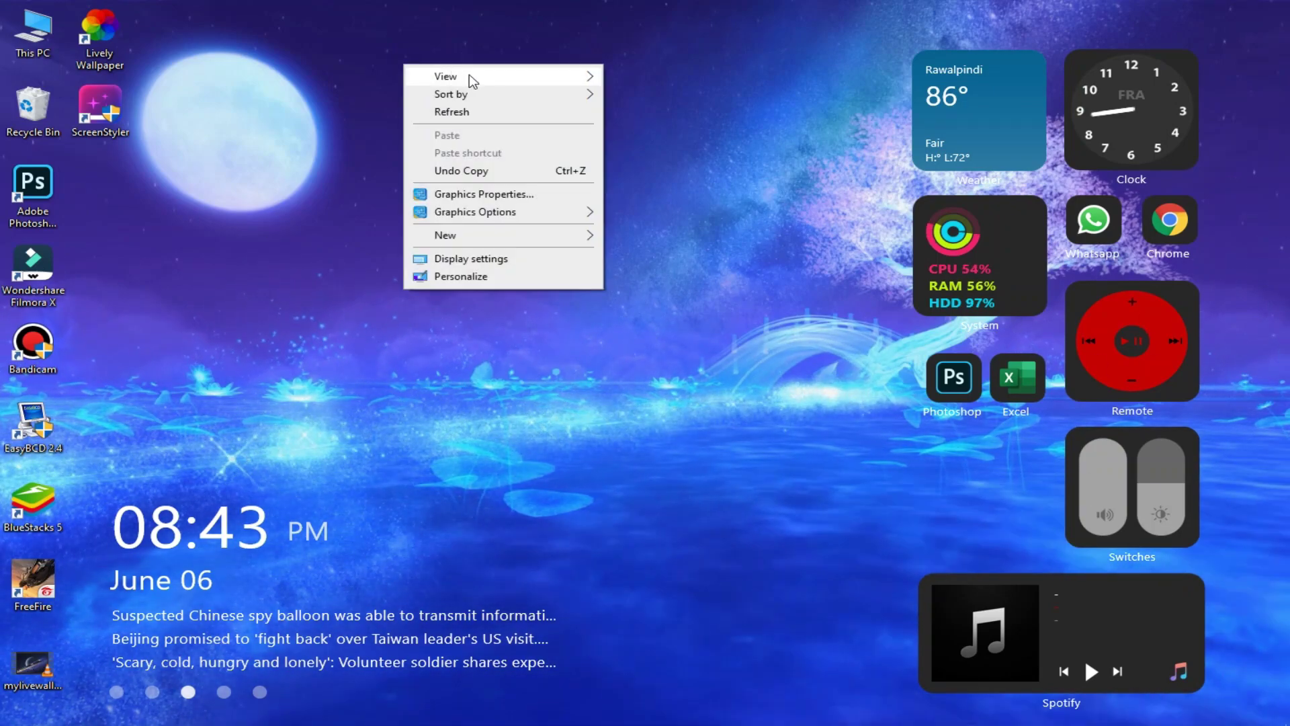
{"action": "mouse_move", "coordinate": [474, 78]}
{"action": "left_click", "coordinate": [660, 175]}
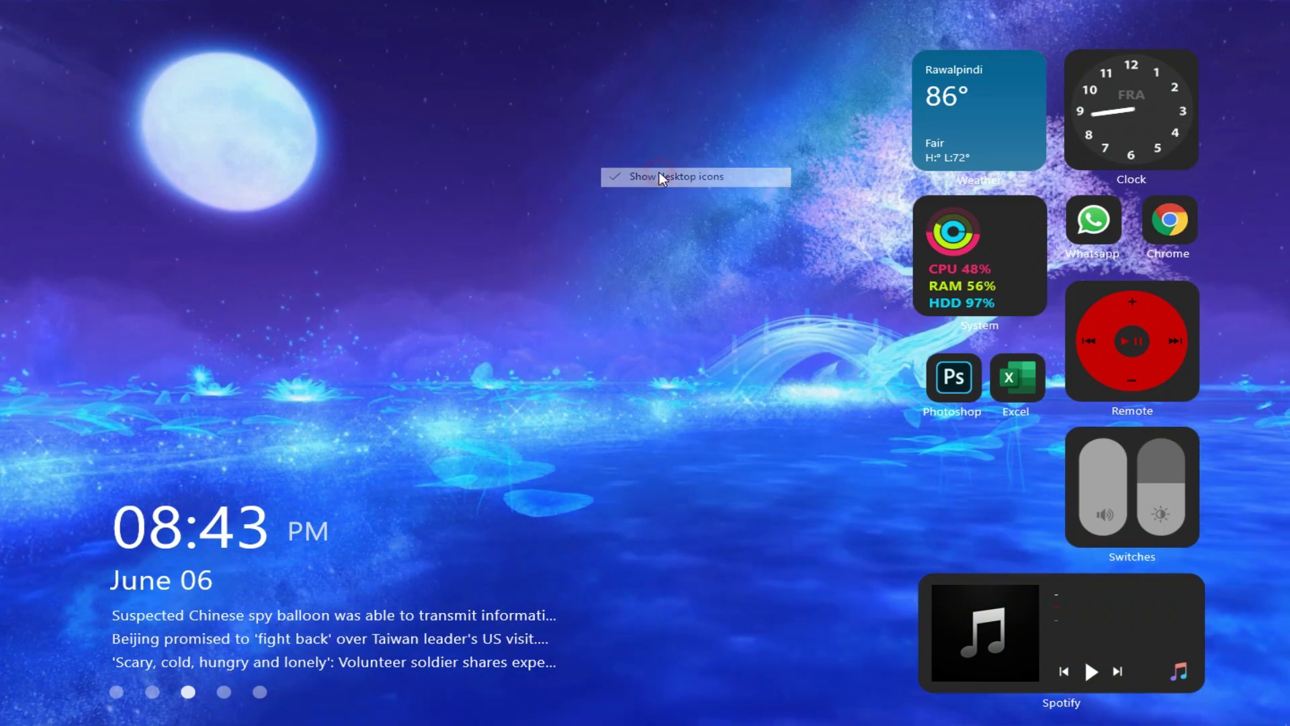
{"action": "left_click_drag", "start_coordinate": [196, 583], "coordinate": [114, 507]}
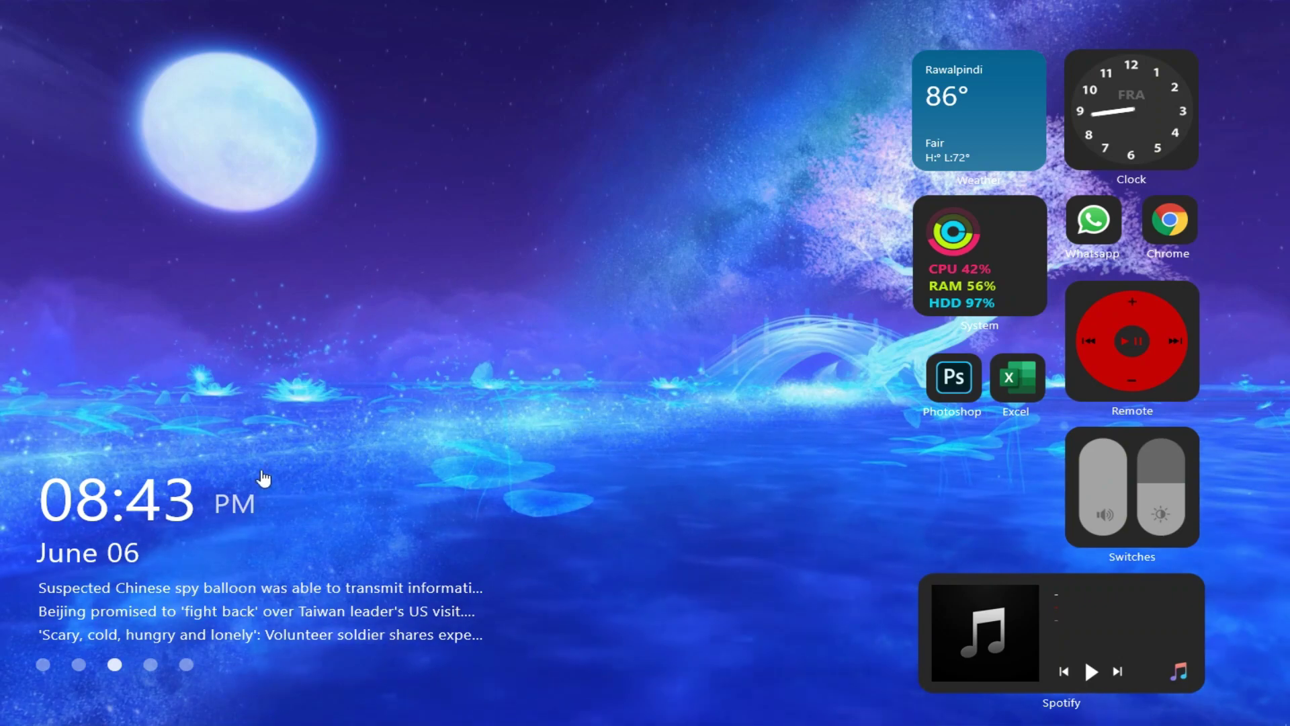
Turn off automatic hiding of the taskbar in desktop mode and close the taskbar settings
{"action": "right_click", "coordinate": [812, 712]}
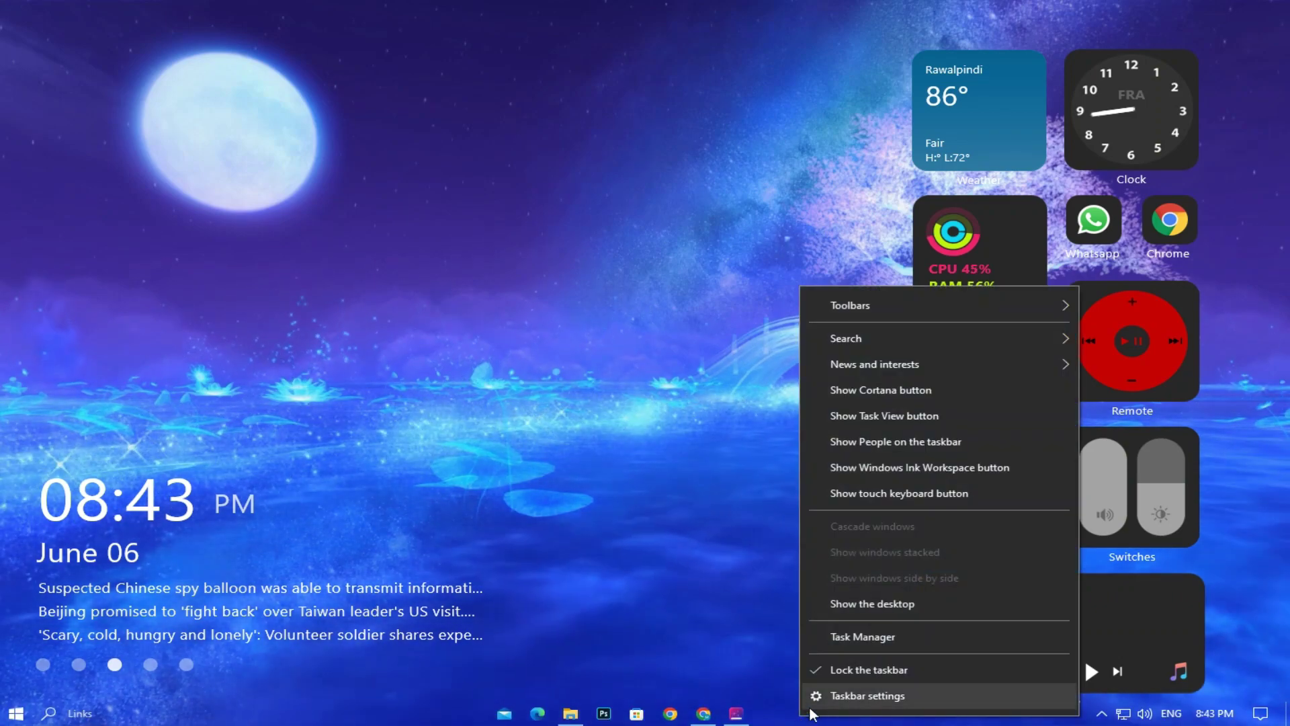
{"action": "left_click", "coordinate": [844, 696]}
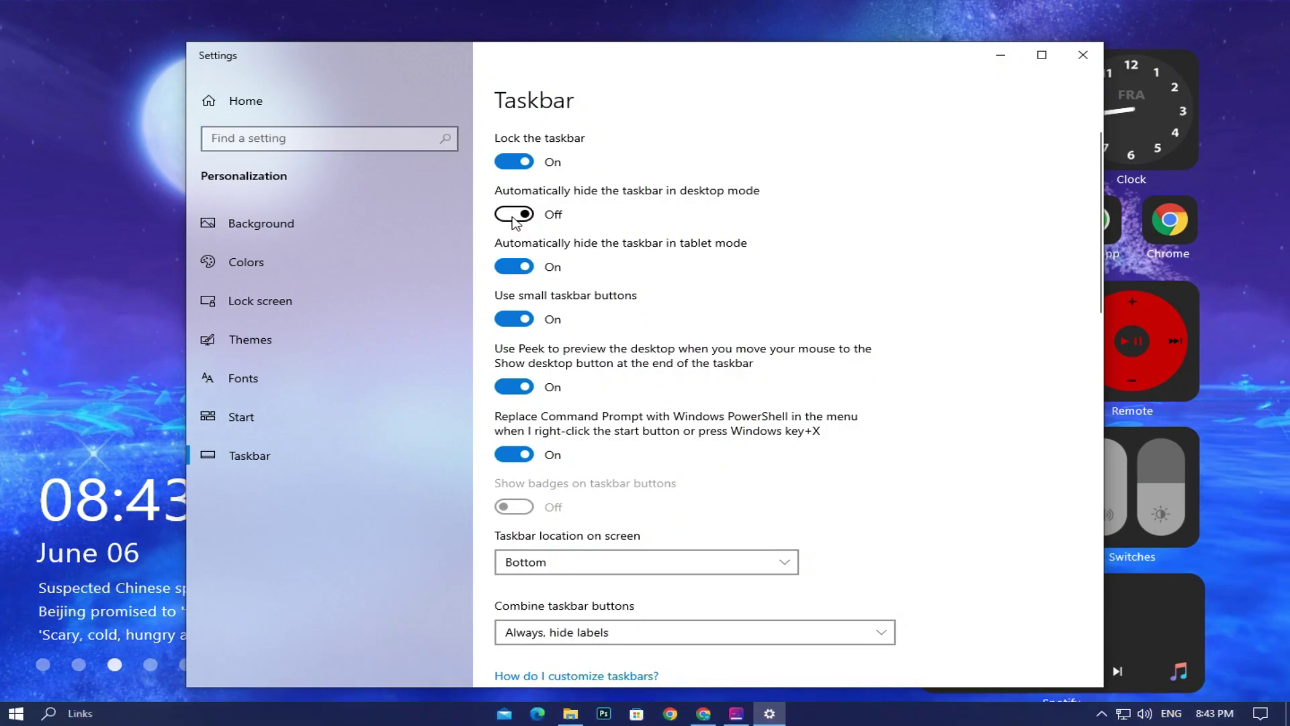
{"action": "left_click", "coordinate": [1082, 55]}
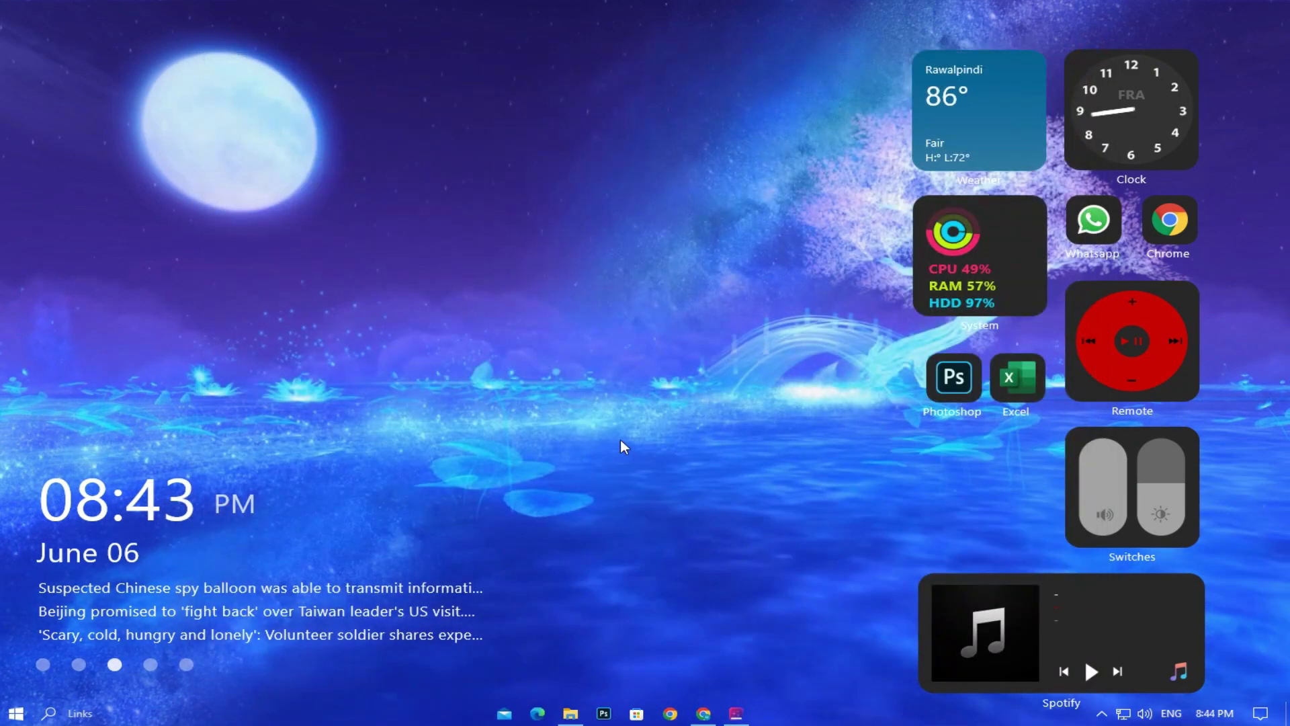